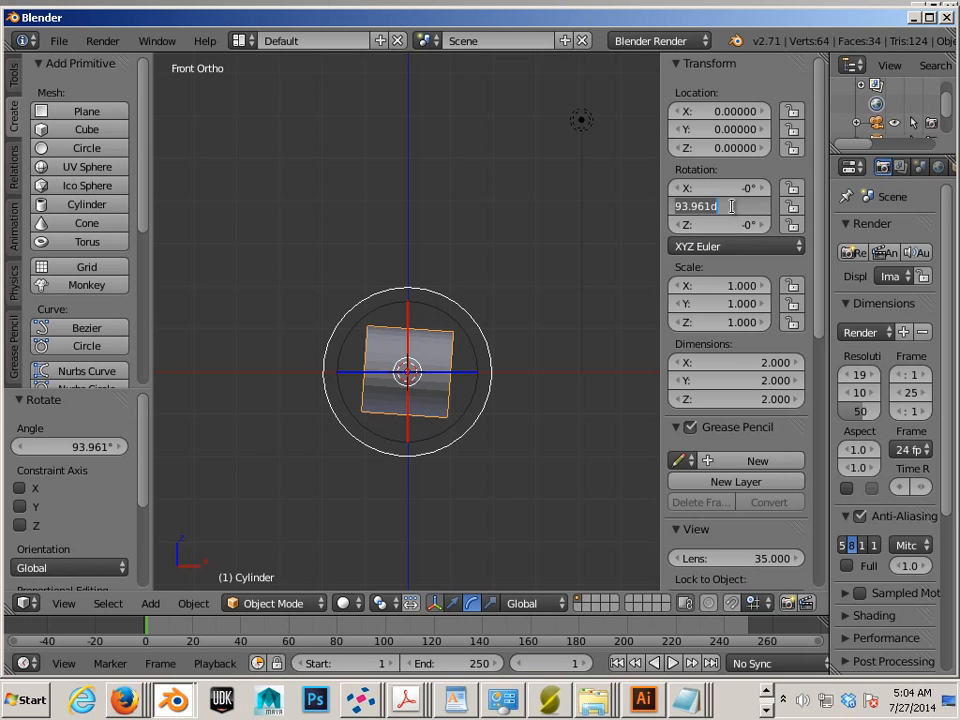
Set the cylinder's Y rotation to 90°.
{"action": "type", "text": "90"}
{"action": "key", "text": "Return"}
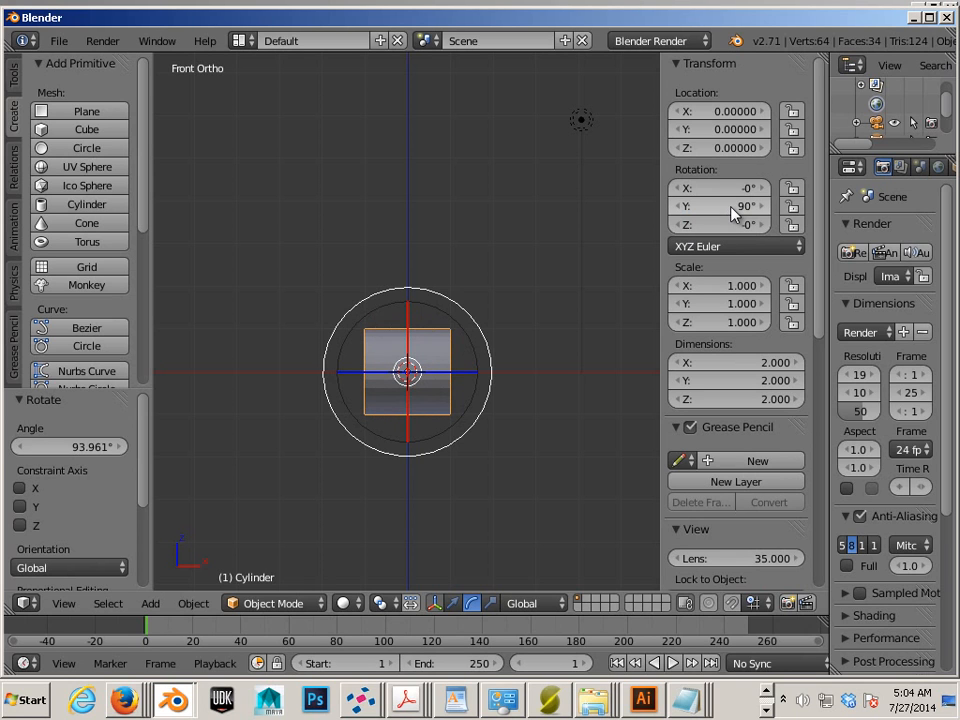
{"action": "right_click", "coordinate": [581, 119]}
{"action": "middle_click_drag", "start_coordinate": [529, 315], "coordinate": [439, 371]}
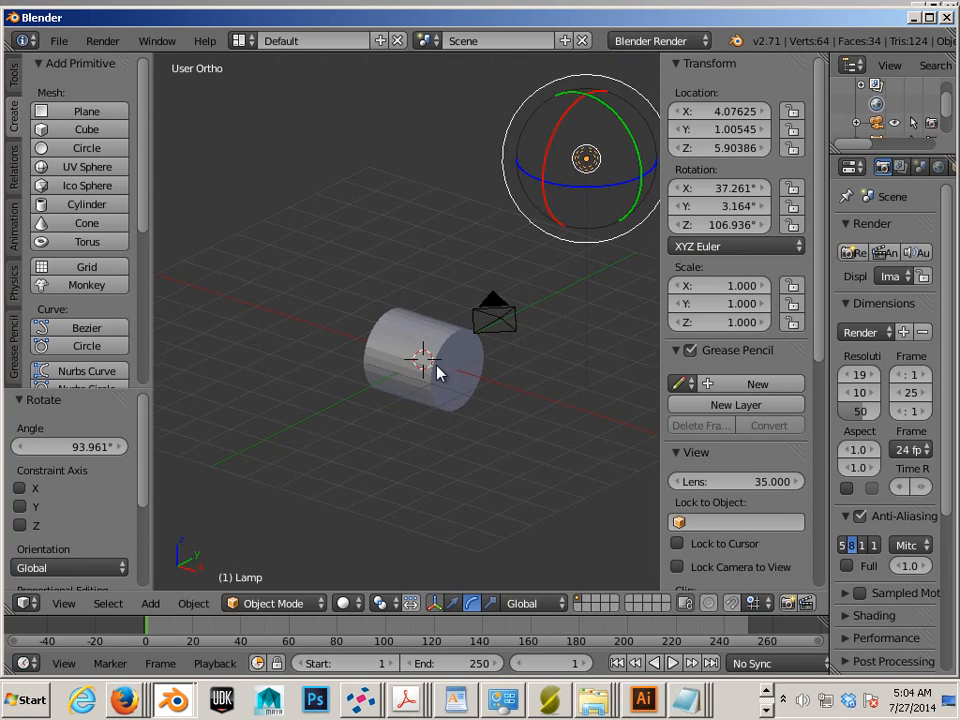
Flatten the cylinder along X to about 0.43 of its width and scale it uniformly to about 7.6 units in diameter.
{"action": "right_click", "coordinate": [440, 375]}
{"action": "key", "text": "ctrl+alt+s"}
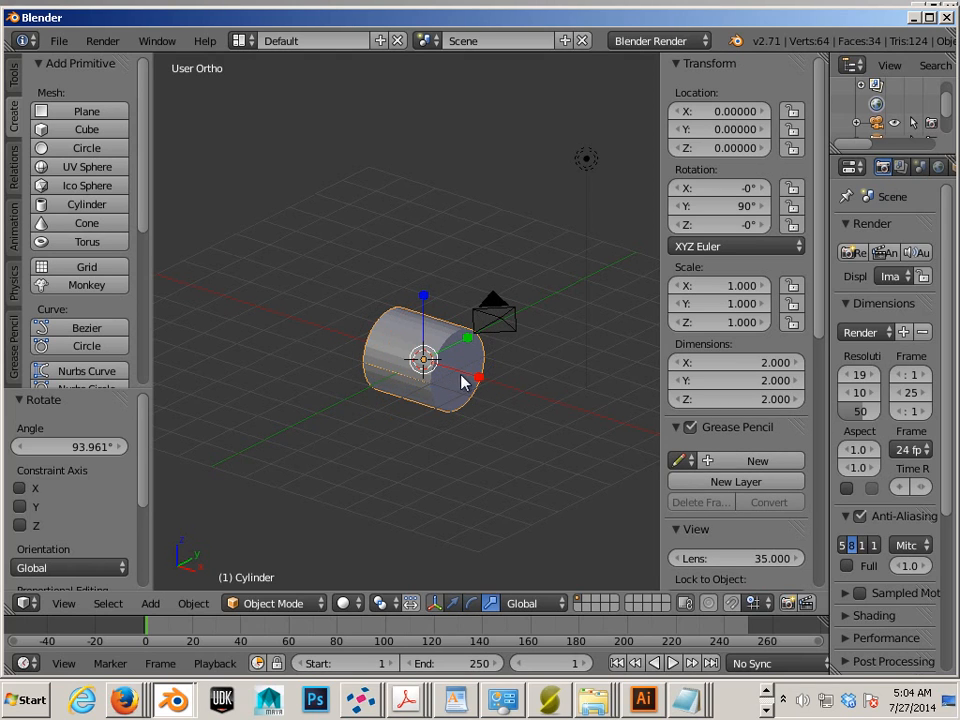
{"action": "left_click_drag", "start_coordinate": [473, 376], "coordinate": [446, 369]}
{"action": "key", "text": "s"}
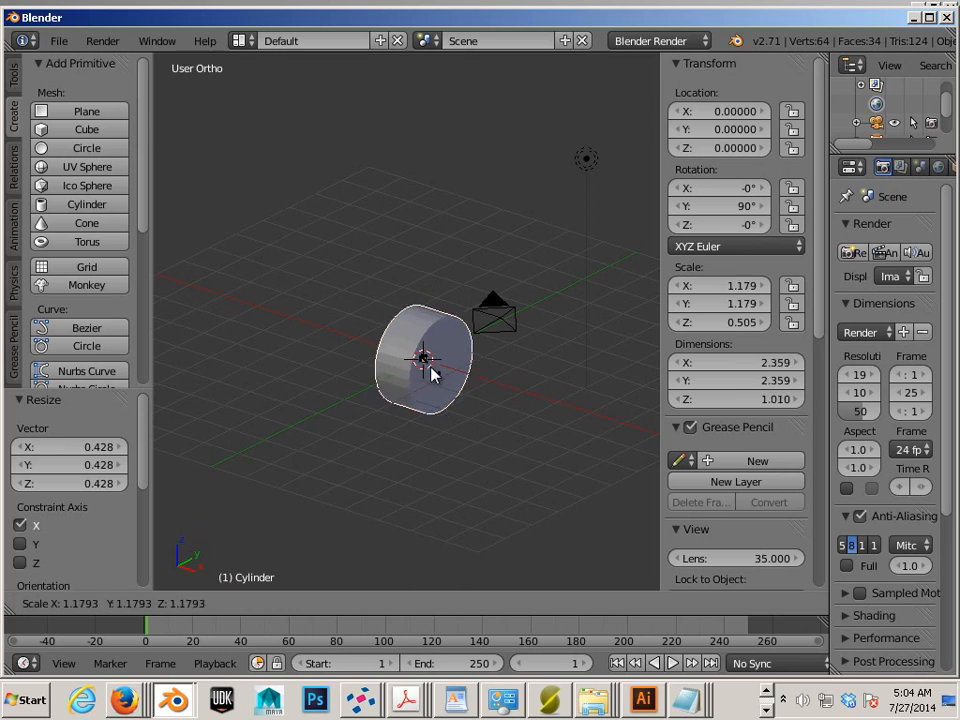
{"action": "left_click", "coordinate": [436, 389]}
{"action": "scroll", "coordinate": [433, 376], "scroll_direction": "down", "scroll_amount": 3}
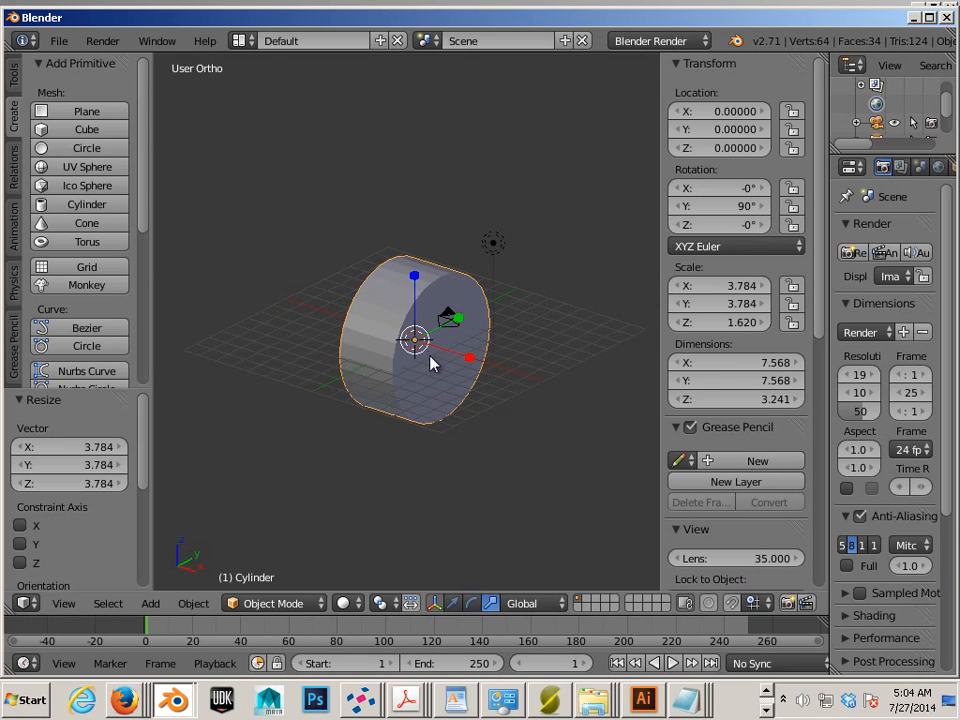
Enlarge the cylinder uniformly to about 18.8 units in diameter and thin it along X to about 6.4 units.
{"action": "key", "text": "s"}
{"action": "left_click", "coordinate": [426, 368]}
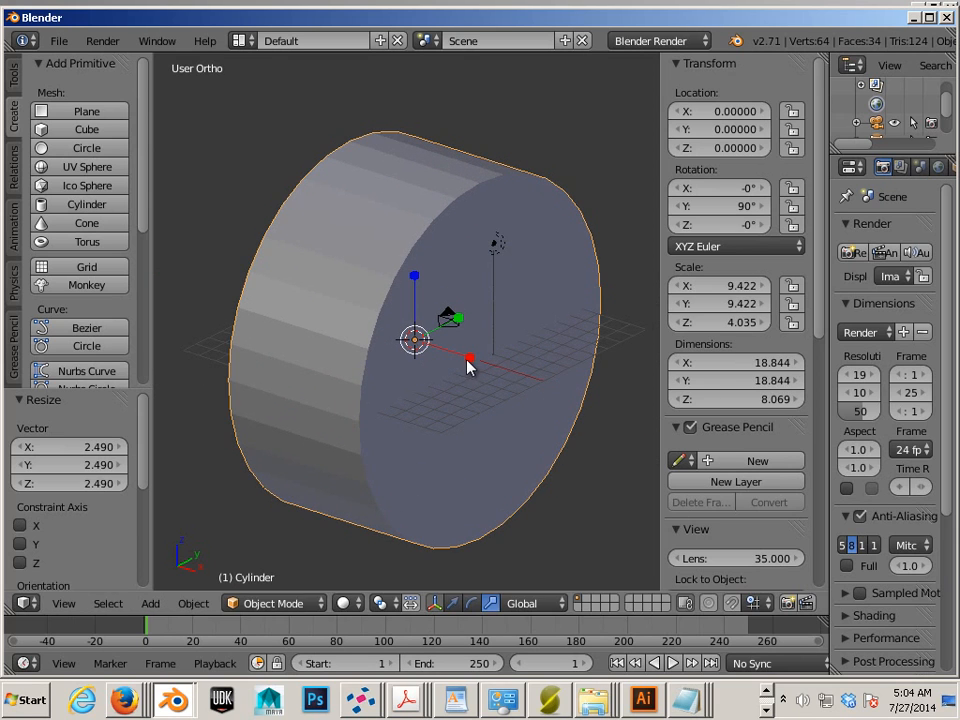
{"action": "key", "text": "s"}
{"action": "key", "text": "x"}
{"action": "left_click", "coordinate": [456, 358]}
{"action": "scroll", "coordinate": [456, 355], "scroll_direction": "down", "scroll_amount": 2}
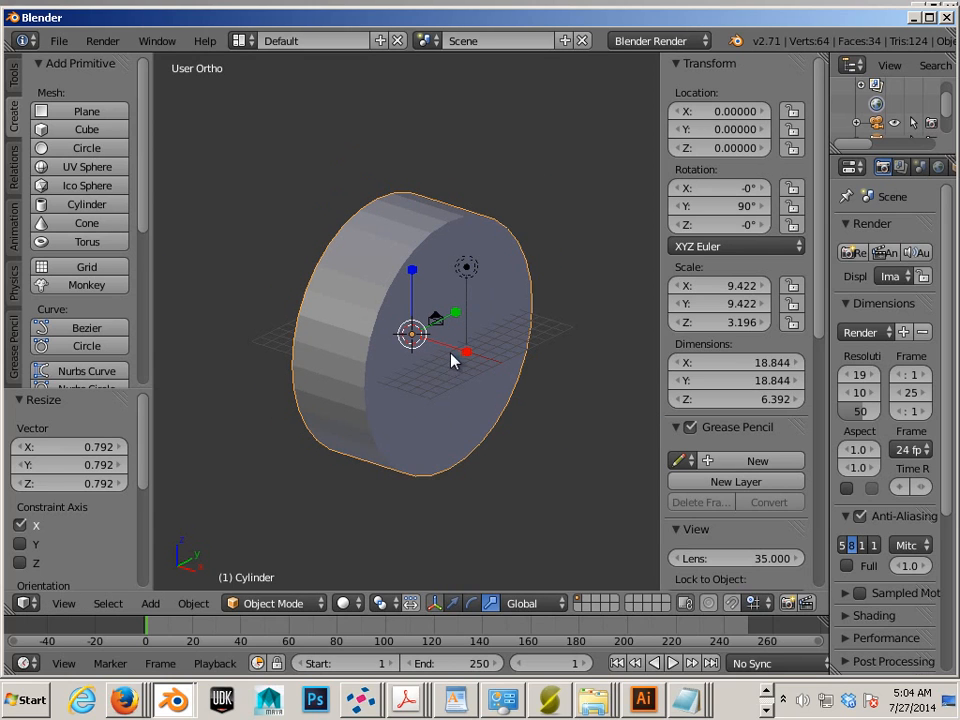
Set the cylinder's X and Y dimensions to 20 each.
{"action": "left_click", "coordinate": [752, 363]}
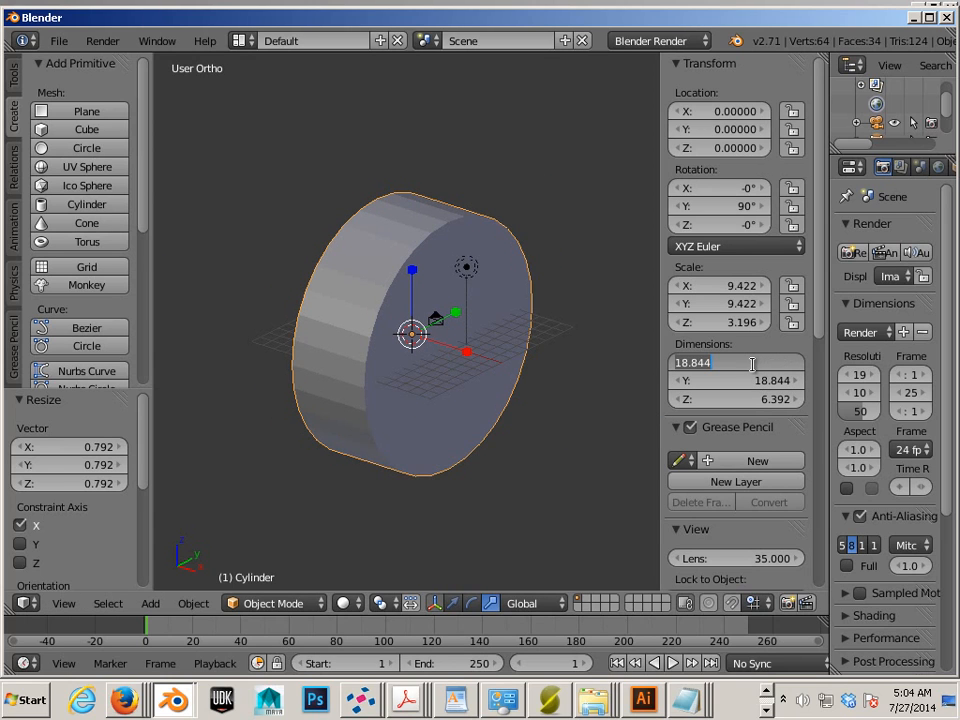
{"action": "type", "text": "20"}
{"action": "key", "text": "Return"}
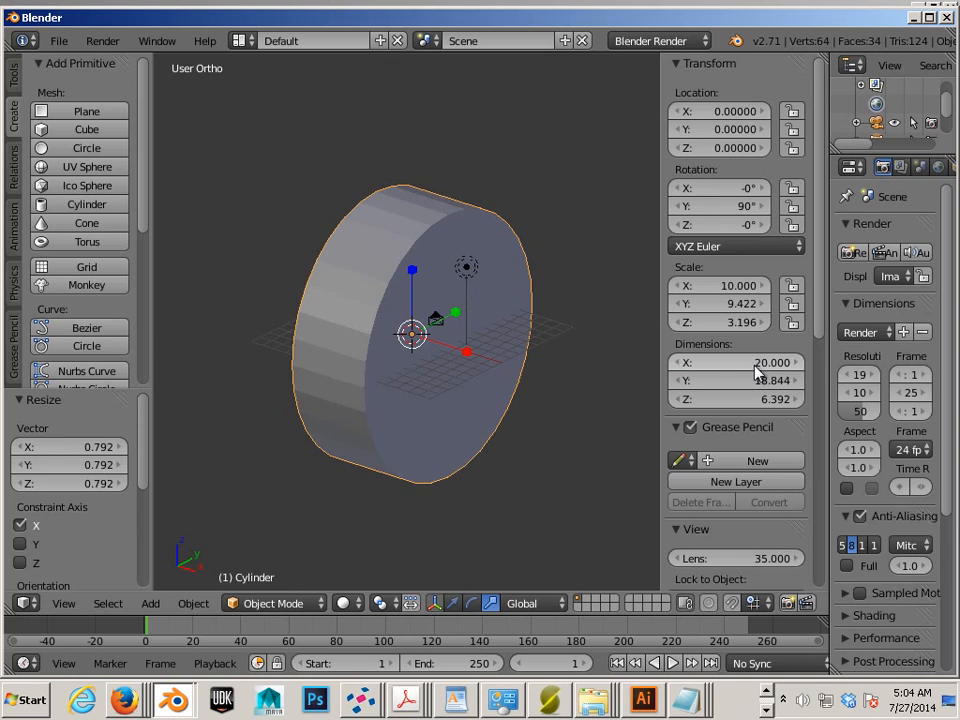
{"action": "left_click", "coordinate": [765, 381]}
{"action": "type", "text": "20"}
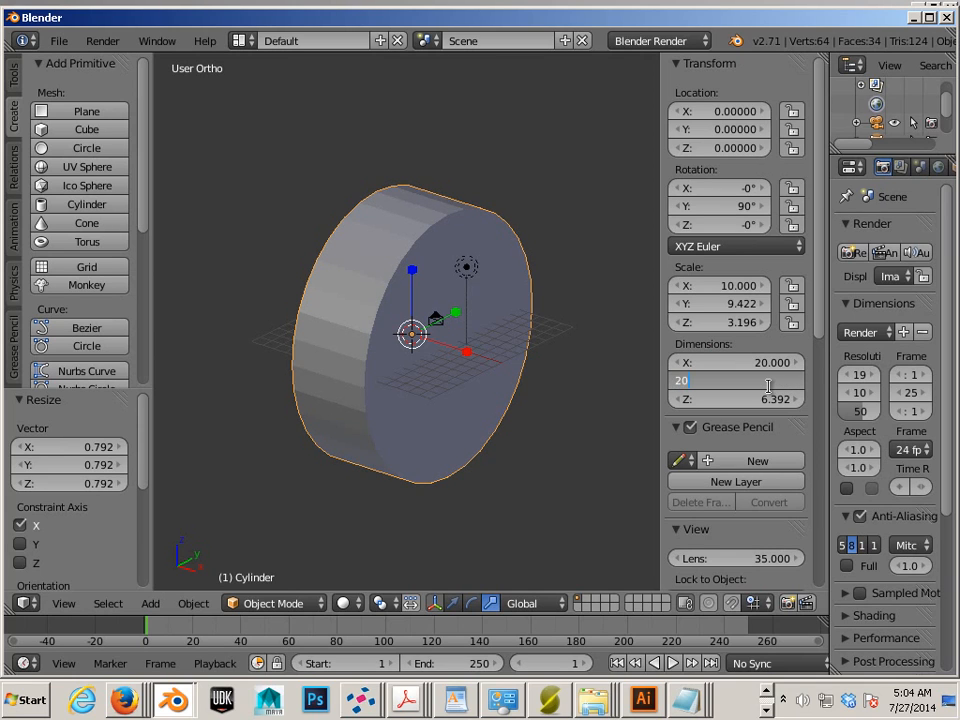
{"action": "key", "text": "Return"}
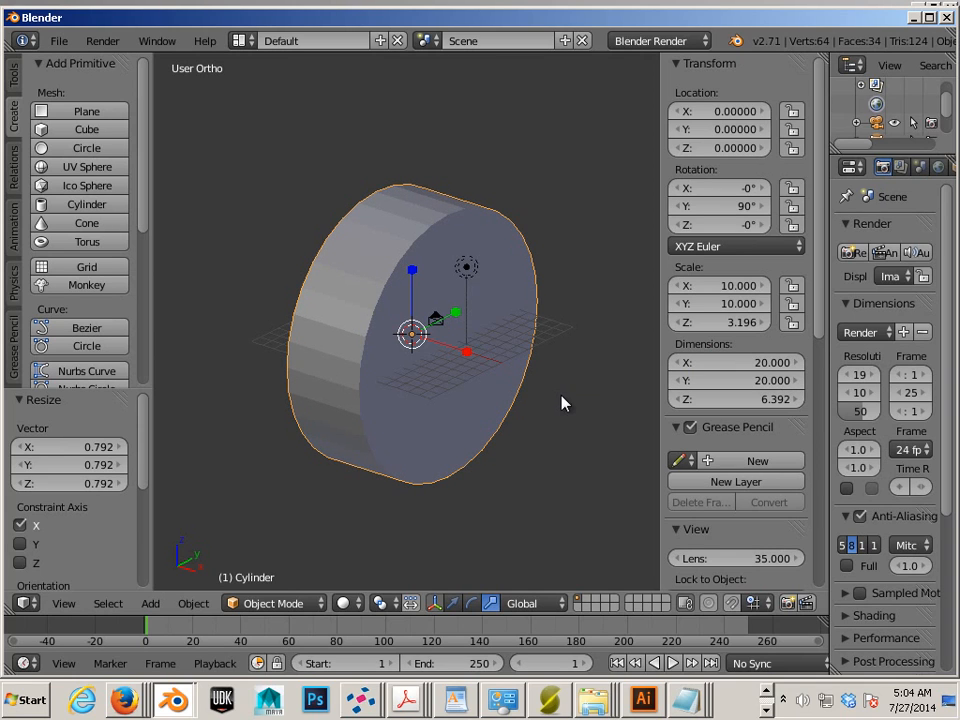
Set the cylinder's Z dimension to 10.
{"action": "key", "text": "a"}
{"action": "middle_click_drag", "start_coordinate": [537, 401], "coordinate": [440, 410]}
{"action": "right_click", "coordinate": [371, 411]}
{"action": "middle_click_drag", "start_coordinate": [322, 404], "coordinate": [390, 377], "text": "shift"}
{"action": "middle_click_drag", "start_coordinate": [390, 377], "coordinate": [440, 432]}
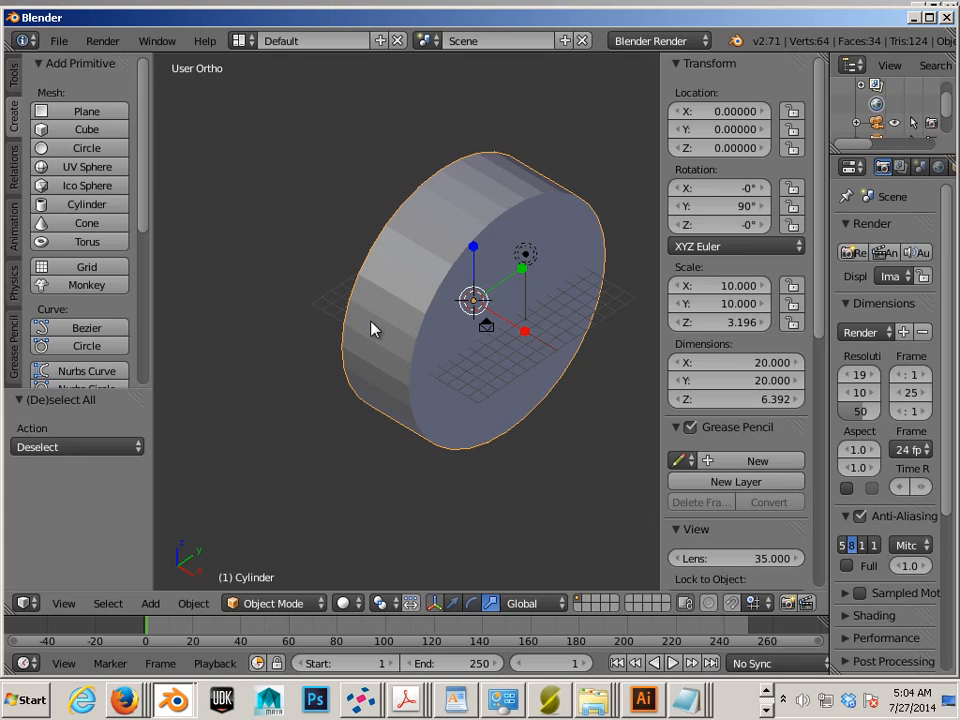
{"action": "left_click", "coordinate": [757, 401]}
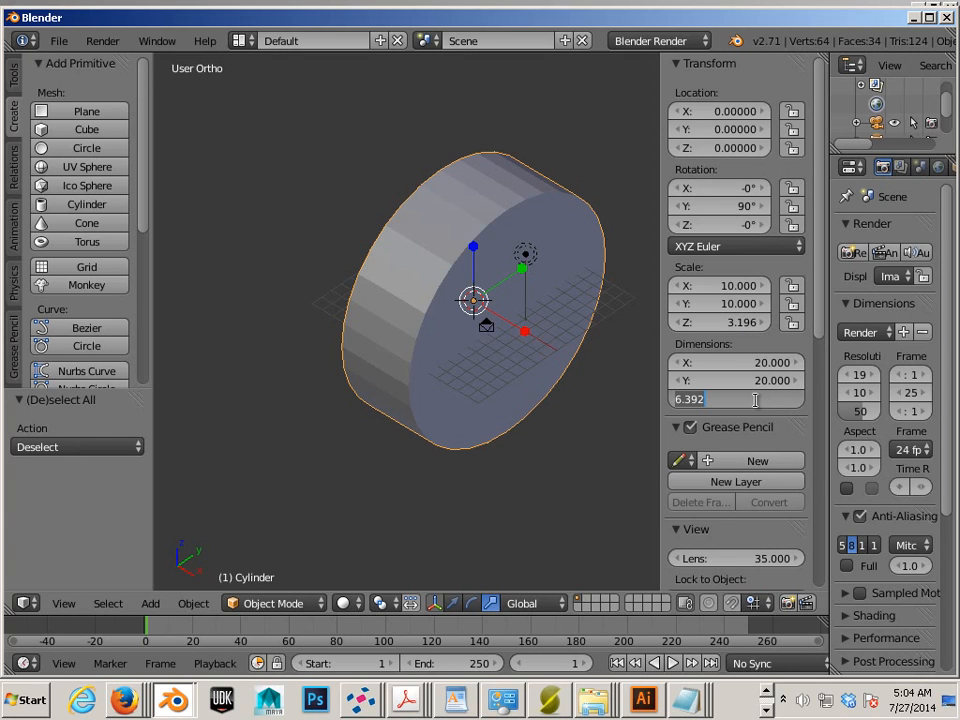
{"action": "type", "text": "10"}
{"action": "key", "text": "Return"}
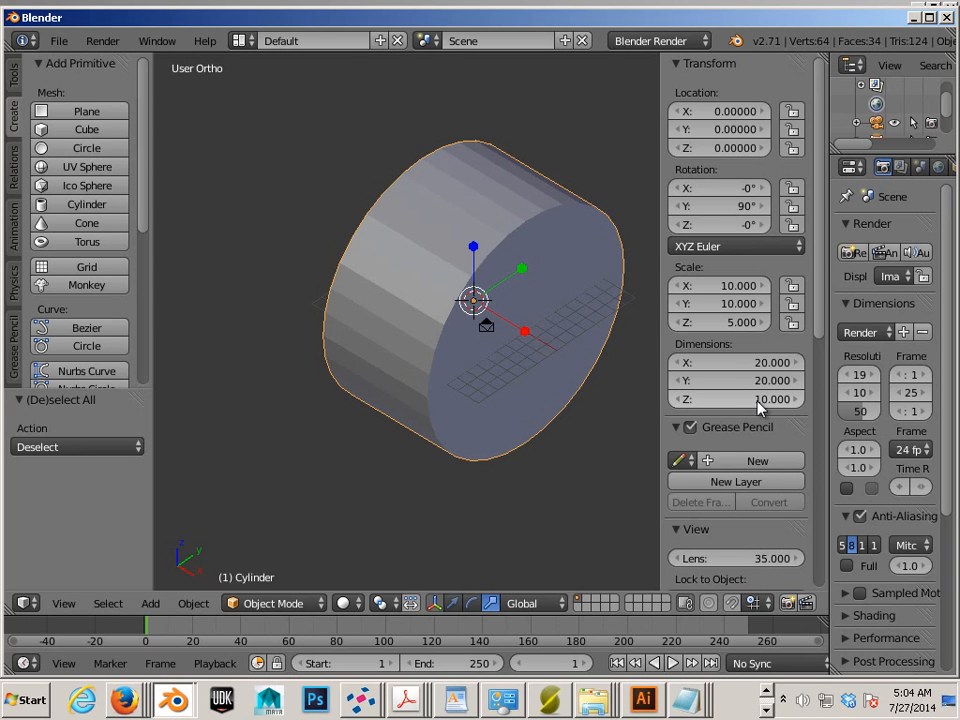
Duplicate the cylinder in place and move the copy along Y to about -20.8.
{"action": "middle_click_drag", "start_coordinate": [600, 380], "coordinate": [508, 399]}
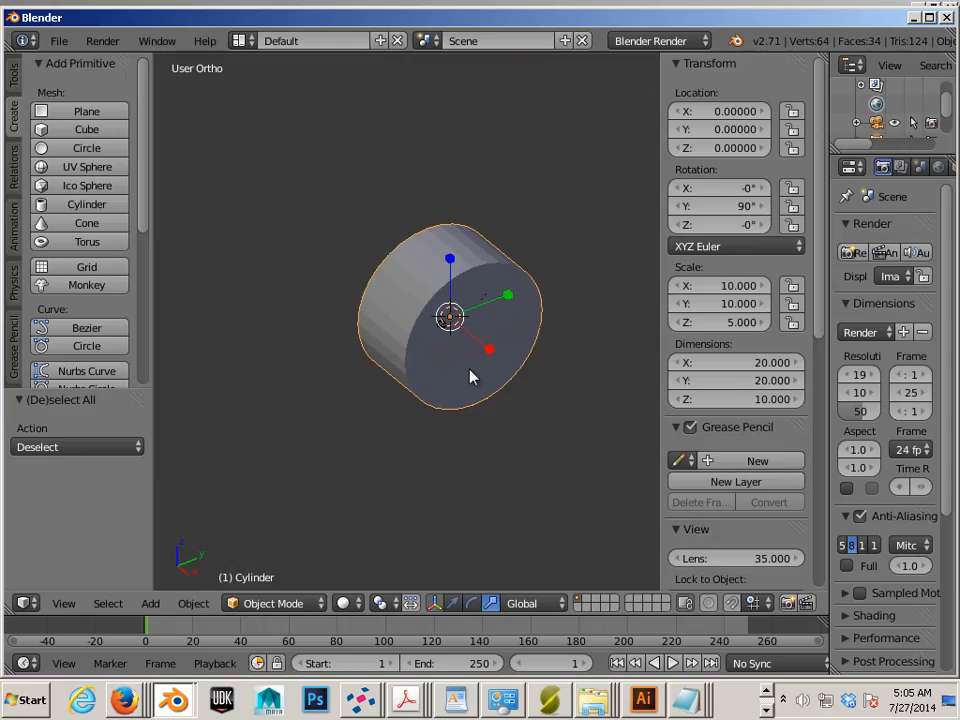
{"action": "key", "text": "w"}
{"action": "key", "text": "shift+d"}
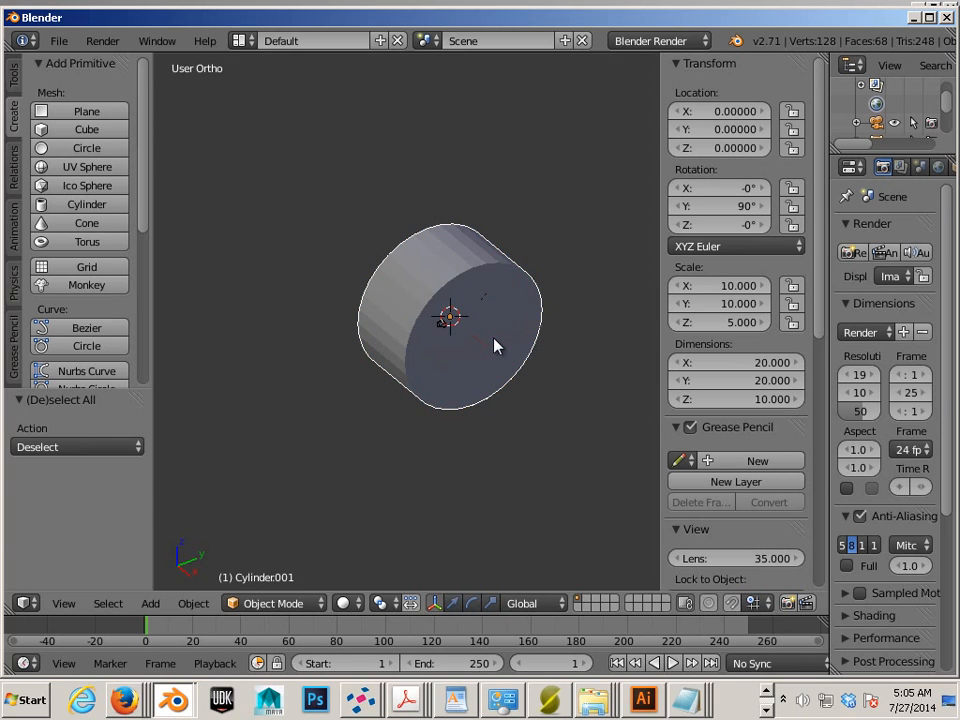
{"action": "right_click", "coordinate": [497, 343]}
{"action": "left_click_drag", "start_coordinate": [508, 294], "coordinate": [304, 400]}
Turn the copied cylinder about the global Z axis and set its X rotation to exactly 90°.
{"action": "key", "text": "r"}
{"action": "key", "text": "e"}
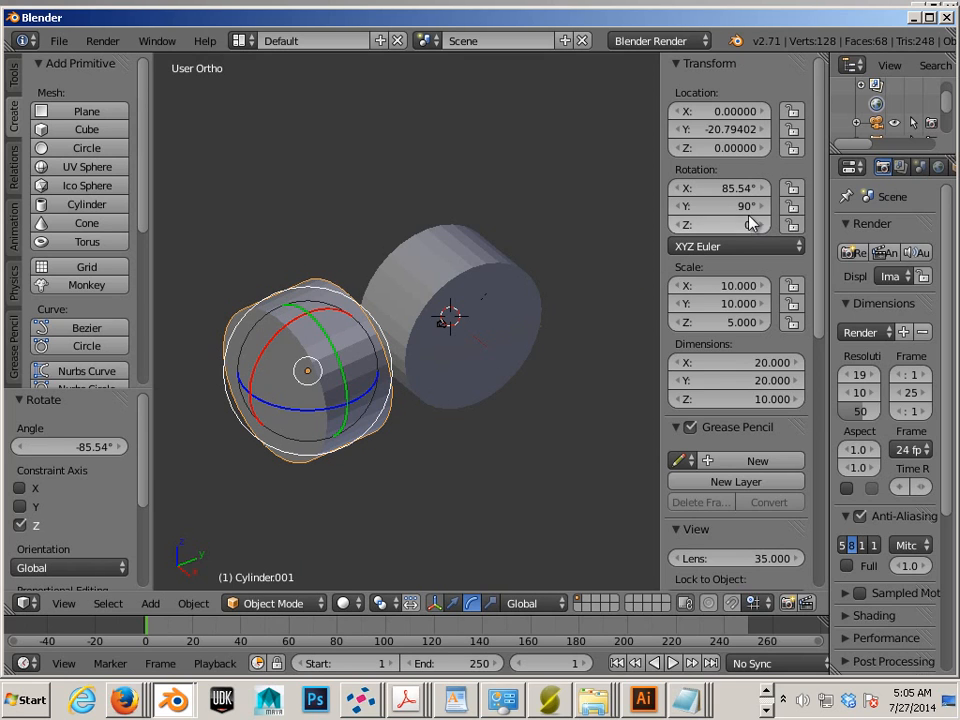
{"action": "left_click", "coordinate": [739, 188]}
{"action": "type", "text": "90"}
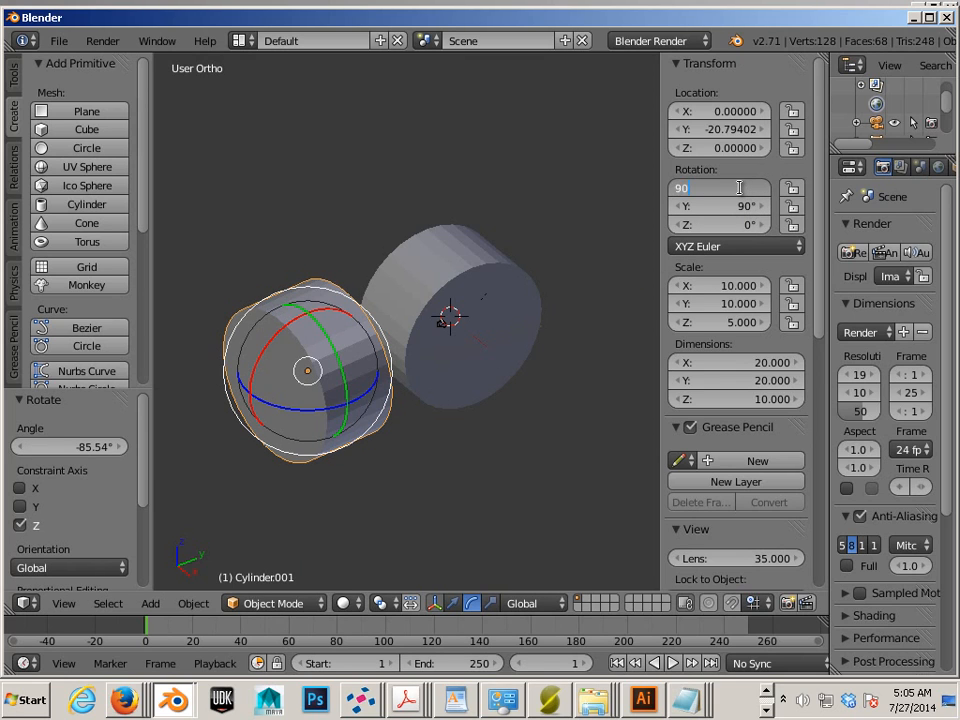
{"action": "key", "text": "Return"}
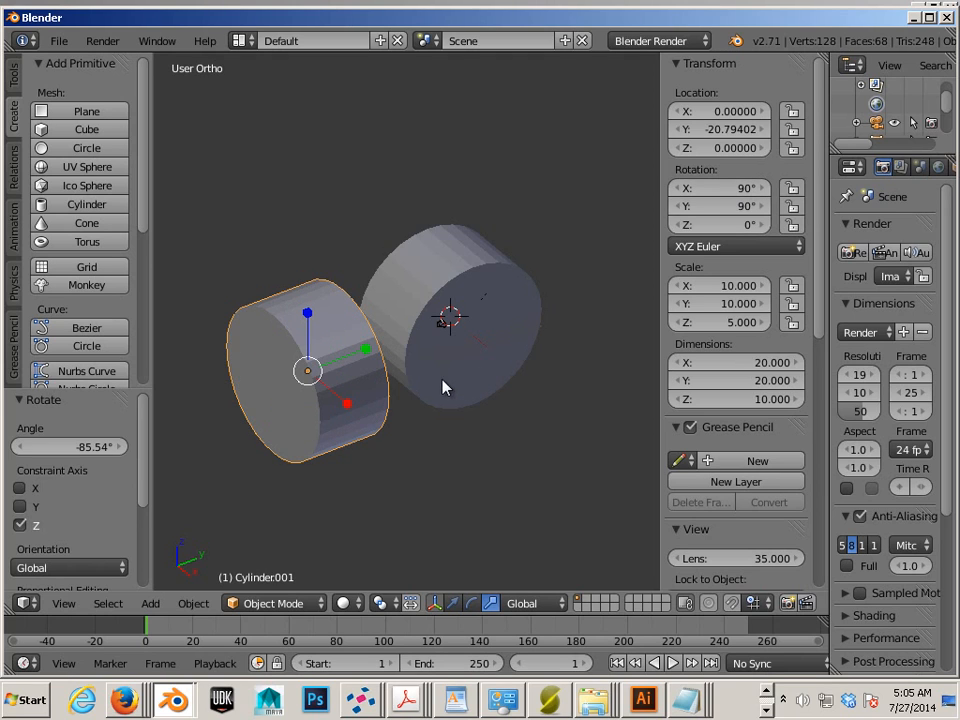
Scale the copied cylinder down to about 11 units in diameter and stretch it along Y to about 17.7 units long.
{"action": "key", "text": "s"}
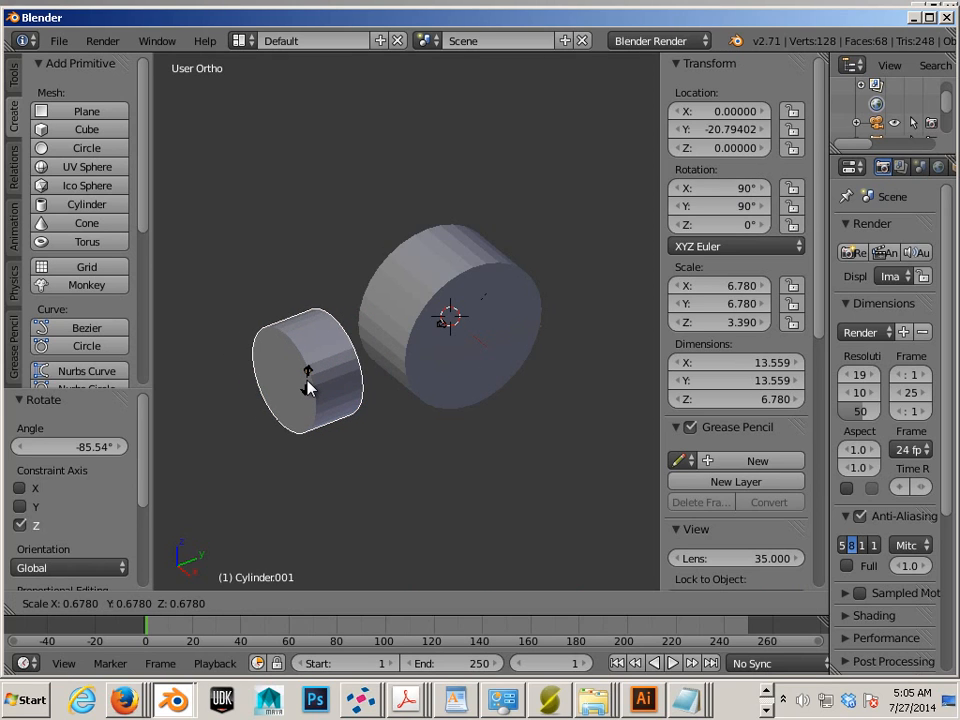
{"action": "left_click", "coordinate": [307, 381]}
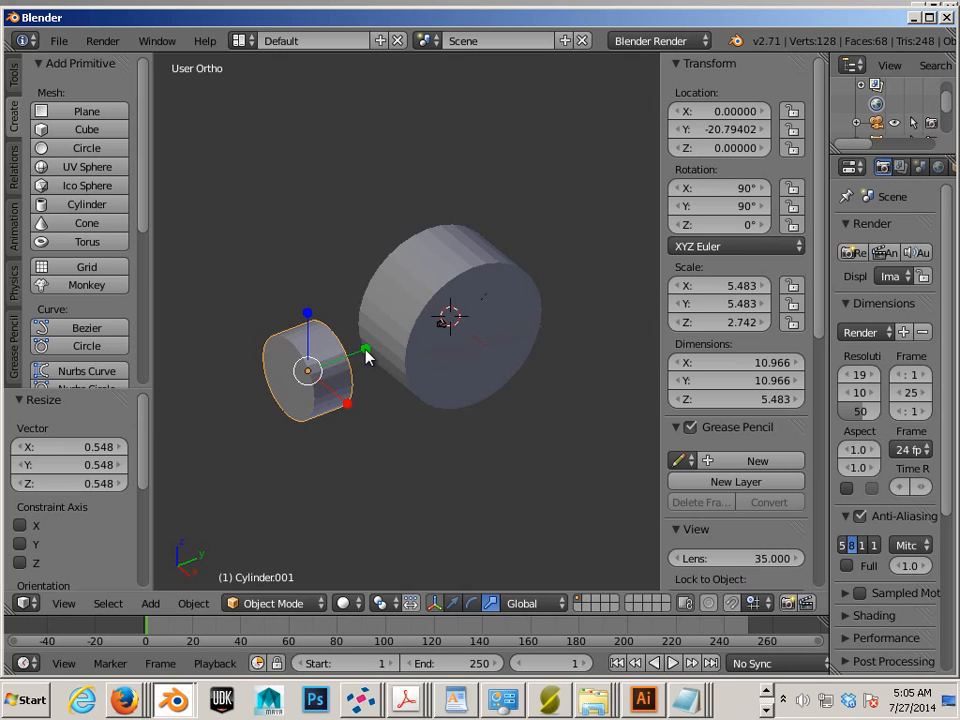
{"action": "key", "text": "s"}
{"action": "key", "text": "y"}
{"action": "left_click", "coordinate": [503, 329]}
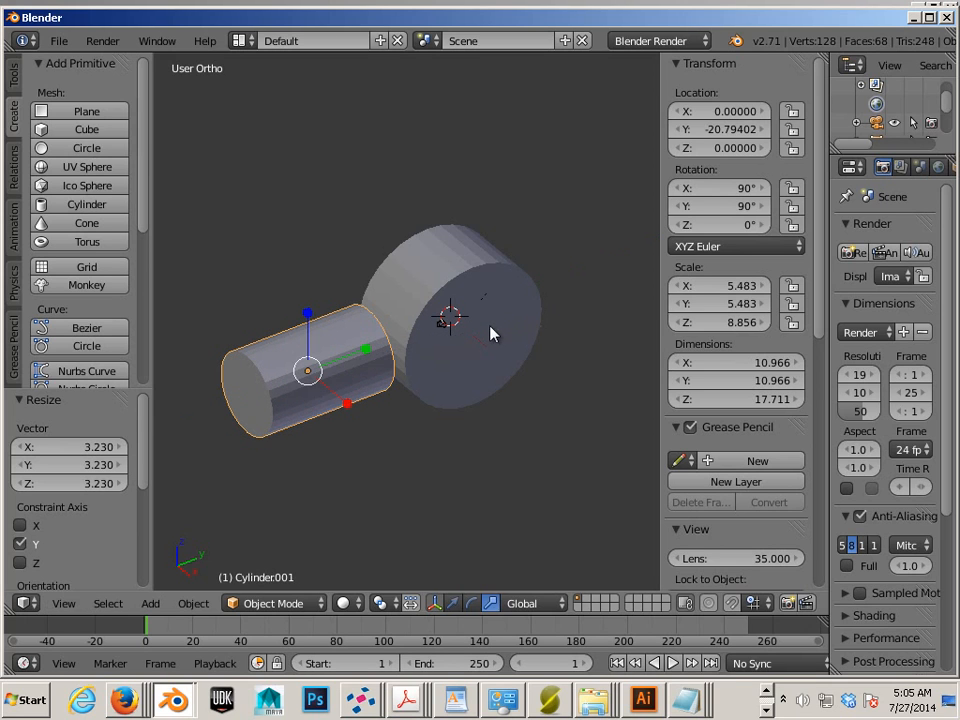
Move the narrow cylinder along Y to about -15.95, toward the large cylinder.
{"action": "left_click_drag", "start_coordinate": [360, 347], "coordinate": [394, 339]}
{"action": "middle_click_drag", "start_coordinate": [296, 452], "coordinate": [440, 474]}
{"action": "scroll", "coordinate": [502, 249], "scroll_direction": "up", "scroll_amount": 2}
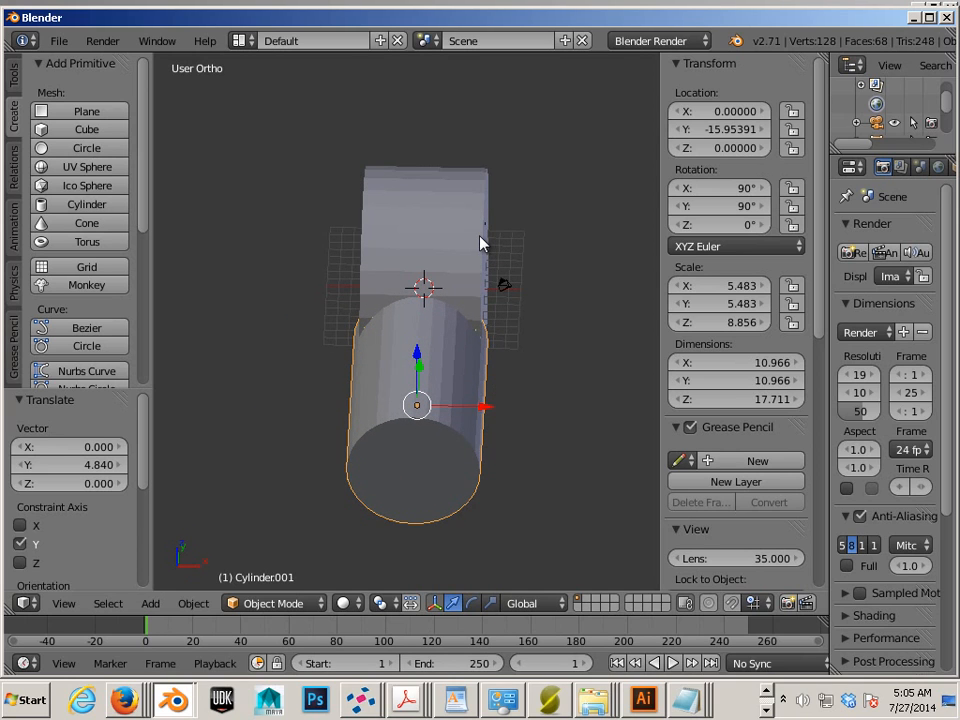
Set the narrow cylinder's X and Y dimensions to 10 each.
{"action": "right_click", "coordinate": [480, 238]}
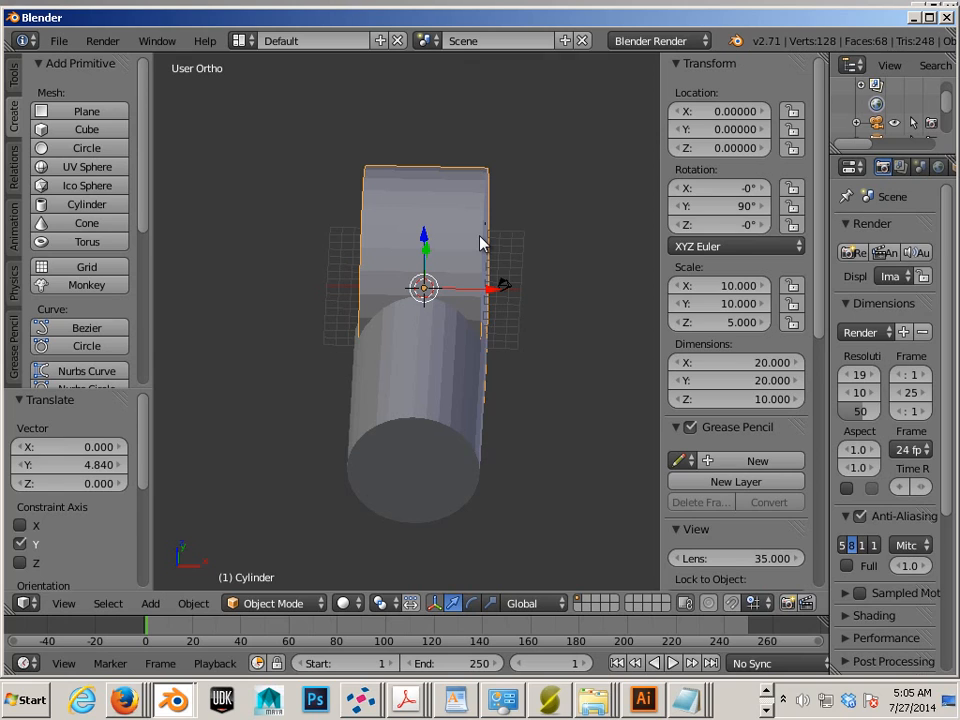
{"action": "right_click", "coordinate": [450, 418]}
{"action": "left_click", "coordinate": [763, 363]}
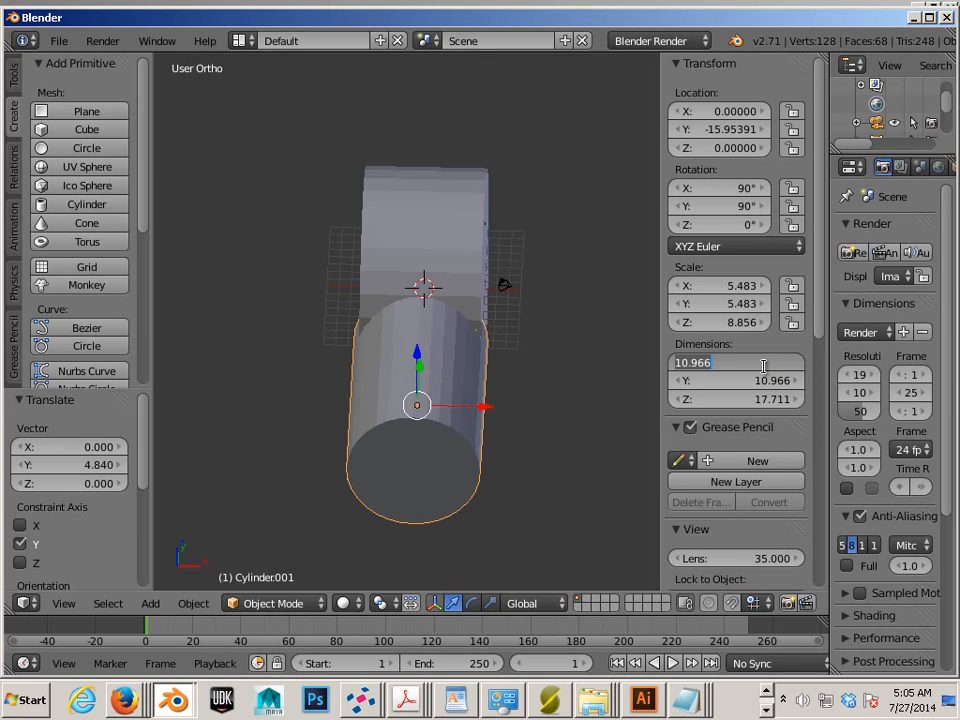
{"action": "type", "text": "10"}
{"action": "key", "text": "Return"}
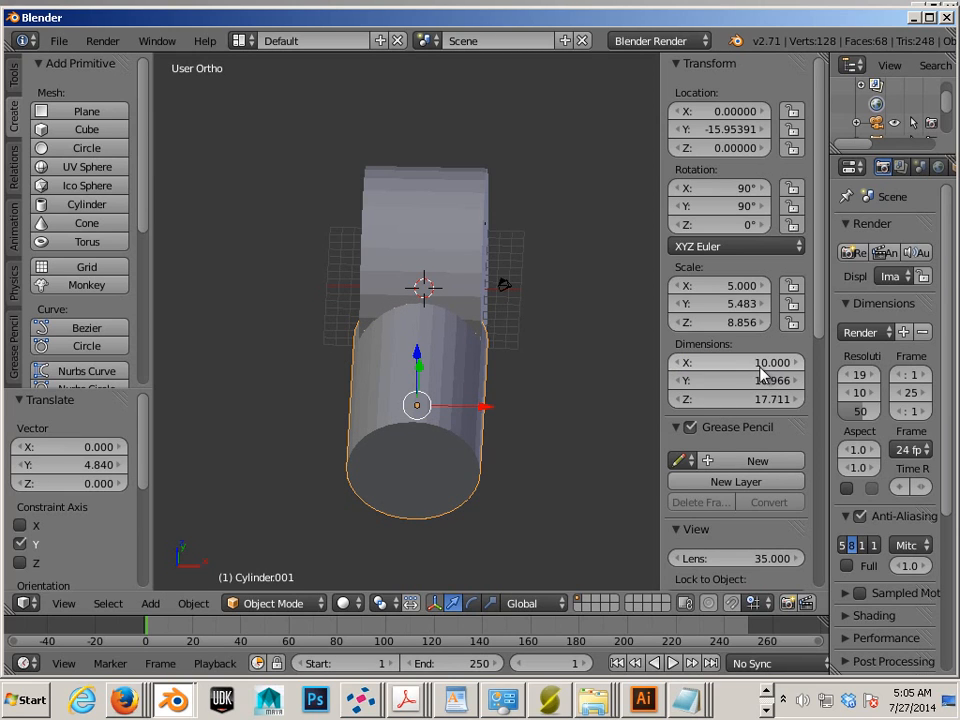
{"action": "left_click", "coordinate": [767, 381]}
{"action": "type", "text": "10"}
{"action": "key", "text": "Return"}
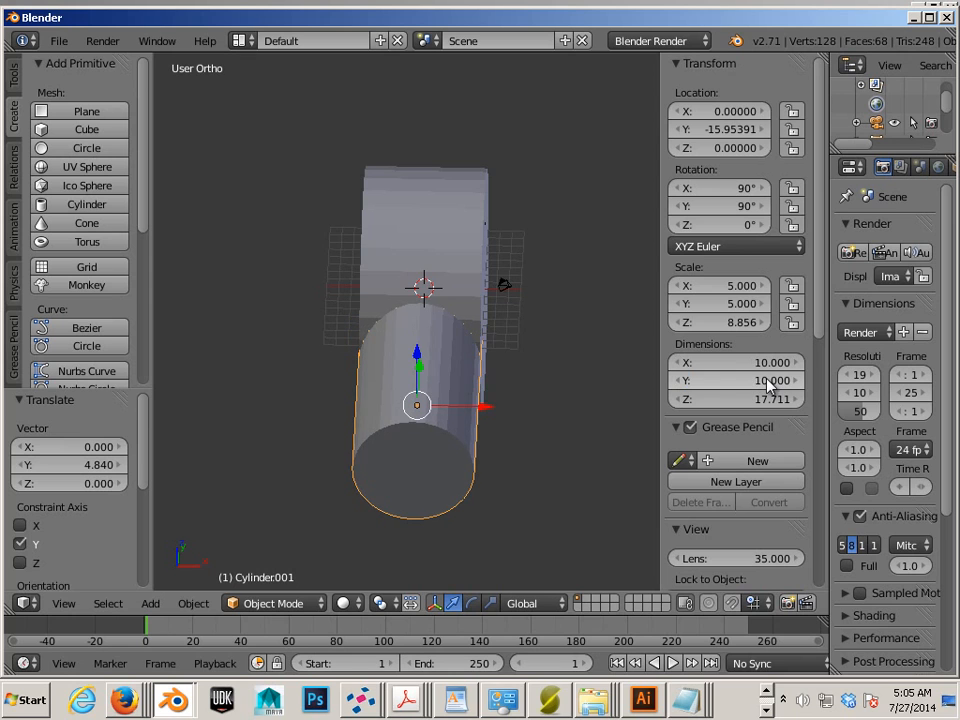
Duplicate the large cylinder and move the copy along X to about 10.45, beside the original.
{"action": "middle_click_drag", "start_coordinate": [542, 448], "coordinate": [332, 379]}
{"action": "middle_click_drag", "start_coordinate": [228, 316], "coordinate": [476, 454]}
{"action": "right_click", "coordinate": [393, 257]}
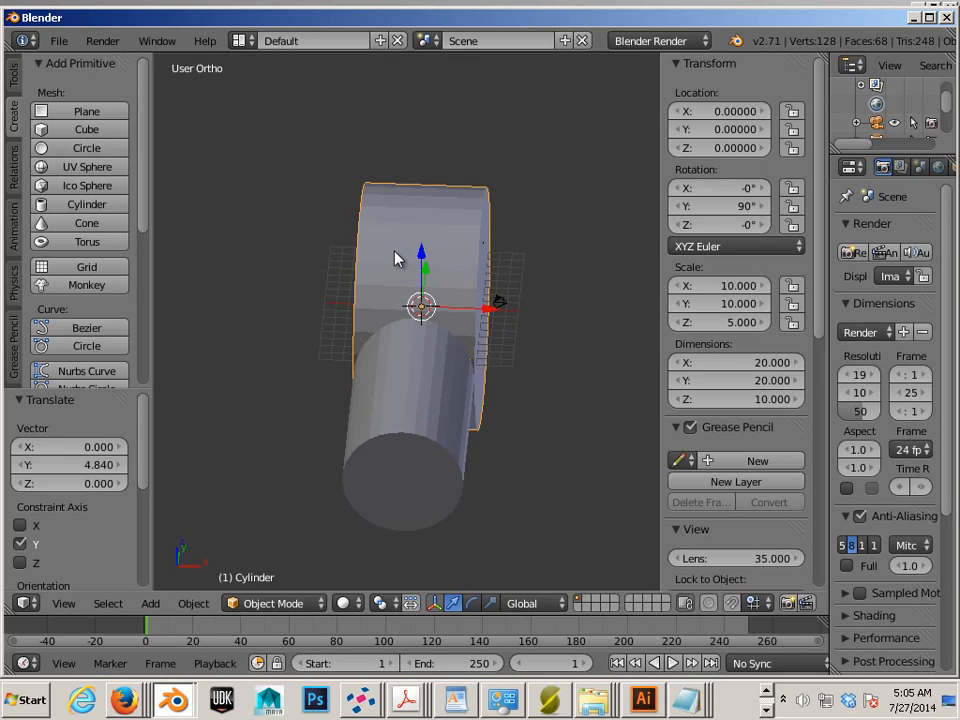
{"action": "key", "text": "shift+d"}
{"action": "key", "text": "Escape"}
{"action": "left_click_drag", "start_coordinate": [489, 306], "coordinate": [612, 338]}
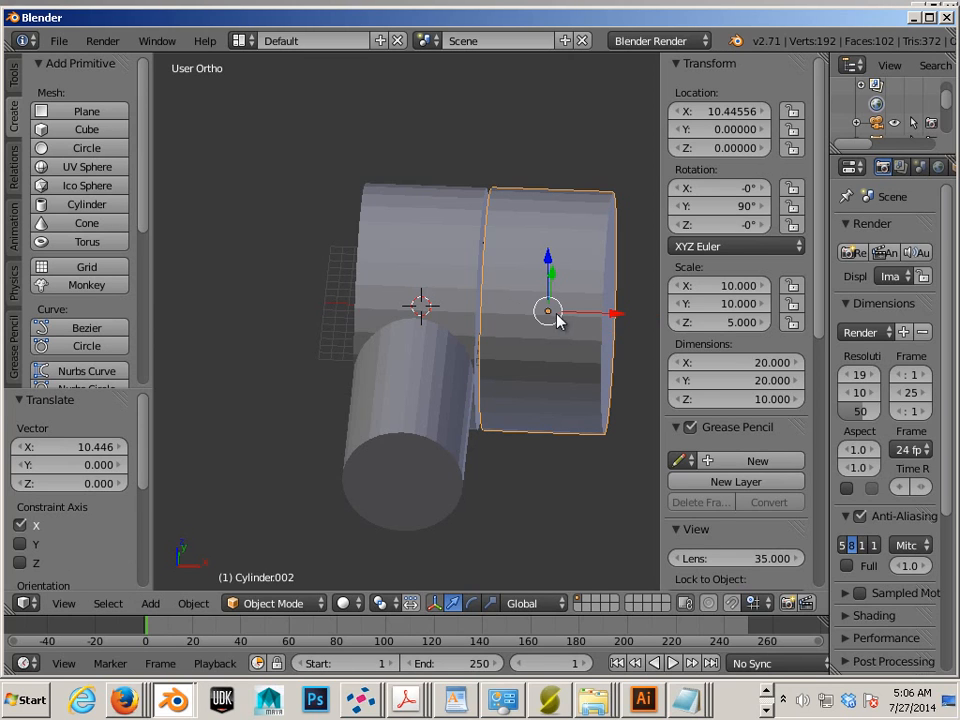
Add a cube and move it to about X 5.62 and Z 10.37, over the gap between the two large cylinders.
{"action": "key", "text": "a"}
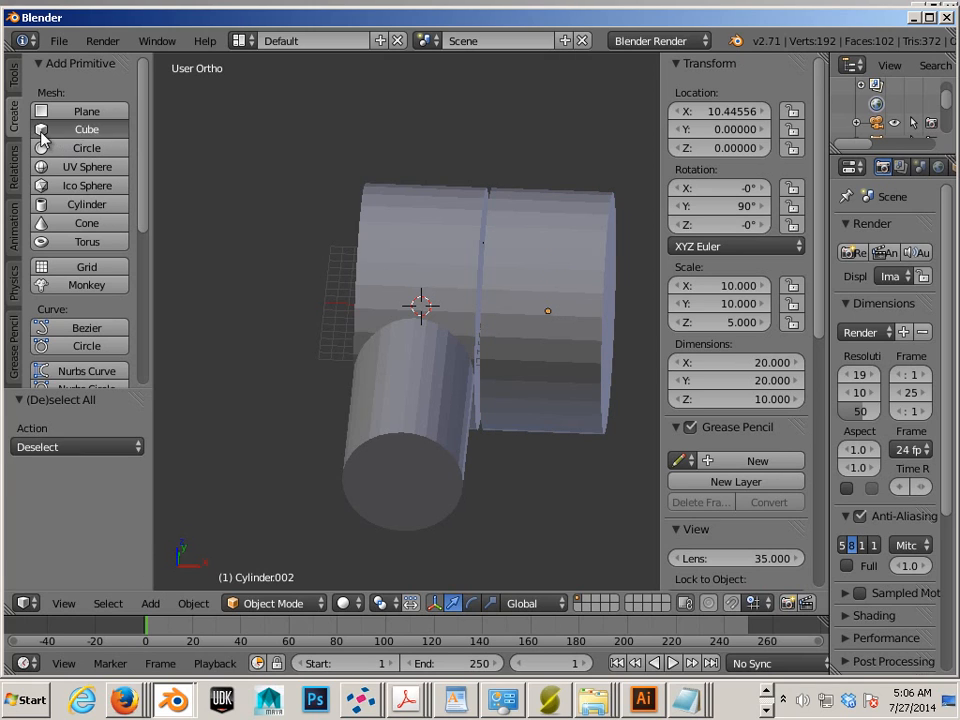
{"action": "left_click", "coordinate": [40, 131]}
{"action": "left_click_drag", "start_coordinate": [489, 313], "coordinate": [558, 333]}
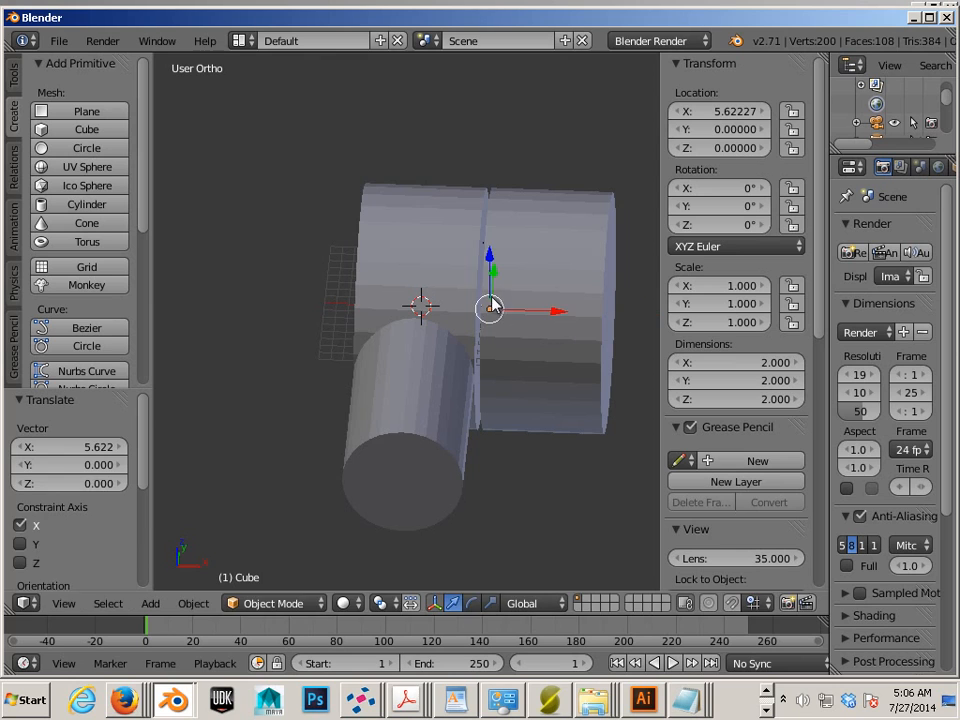
{"action": "left_click_drag", "start_coordinate": [491, 253], "coordinate": [487, 160]}
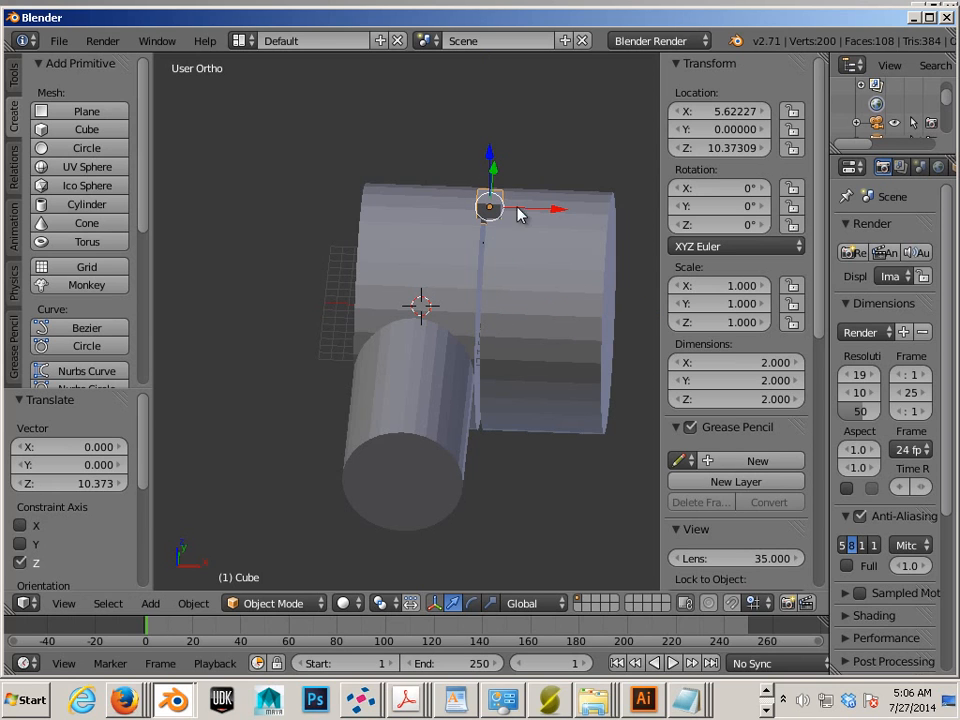
Set the cube's X dimension to 1.
{"action": "middle_click_drag", "start_coordinate": [561, 302], "coordinate": [509, 347]}
{"action": "scroll", "coordinate": [509, 347], "scroll_direction": "up", "scroll_amount": 4}
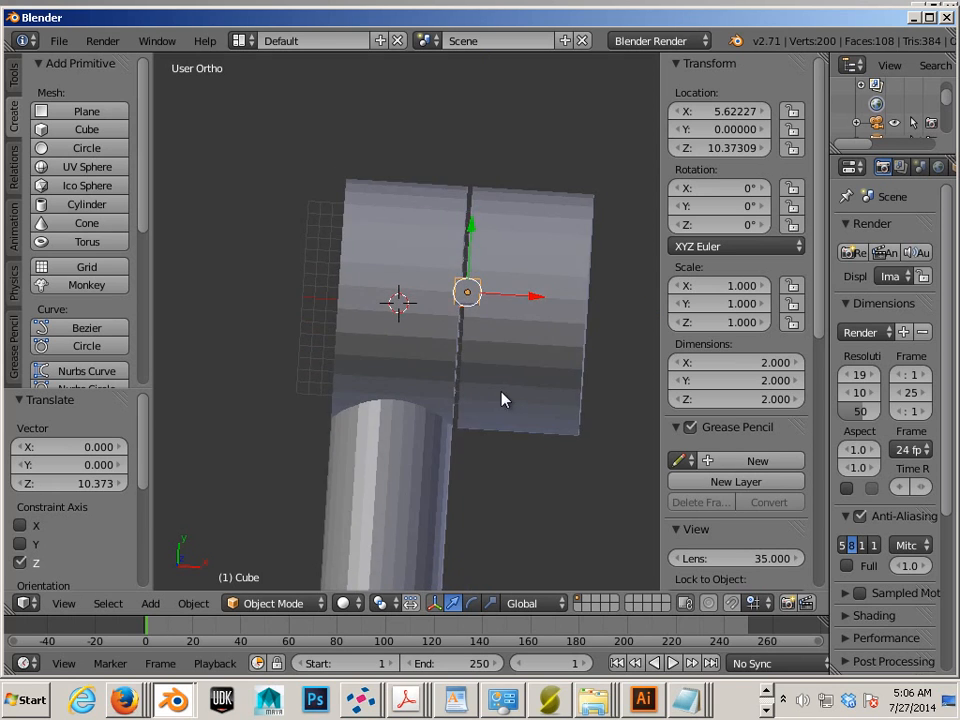
{"action": "left_click", "coordinate": [736, 361]}
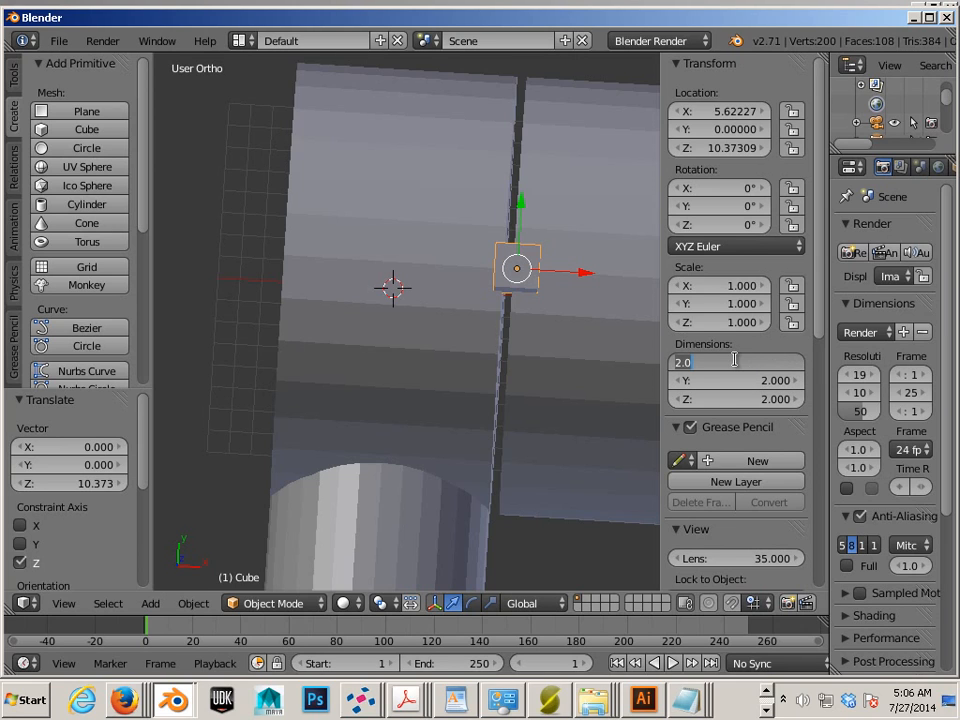
{"action": "type", "text": "1"}
{"action": "key", "text": "Return"}
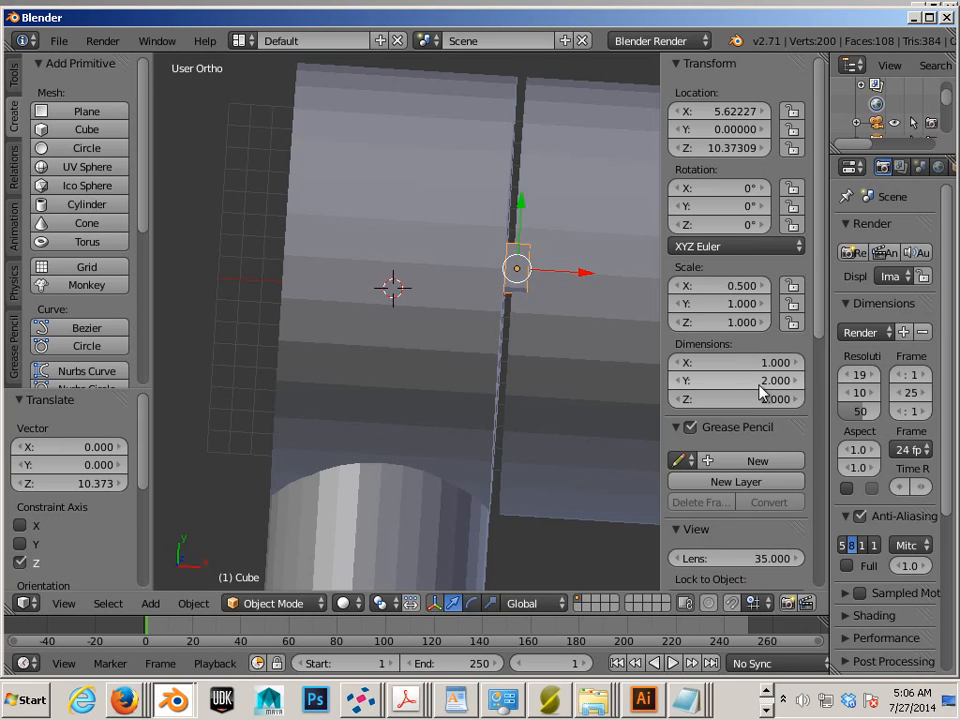
Set the cube's Y dimension to 1 and move it along X to about 5.36.
{"action": "left_click", "coordinate": [760, 383]}
{"action": "type", "text": "1"}
{"action": "key", "text": "Return"}
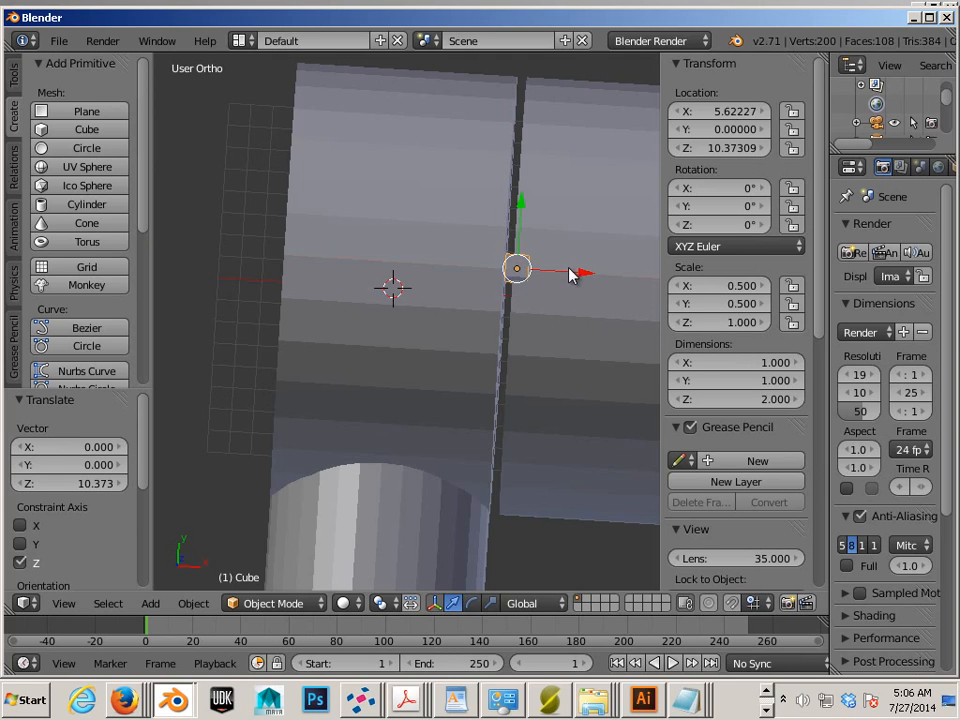
{"action": "left_click_drag", "start_coordinate": [574, 272], "coordinate": [565, 274]}
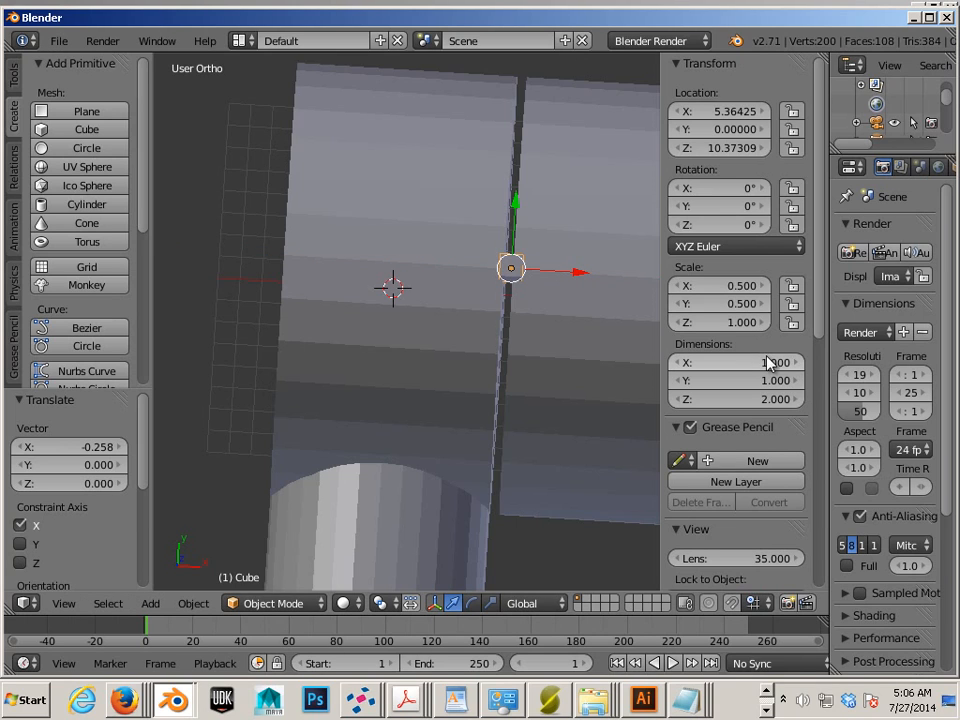
Set both the X and Y dimensions of the cube to 0.8.
{"action": "left_click", "coordinate": [765, 362]}
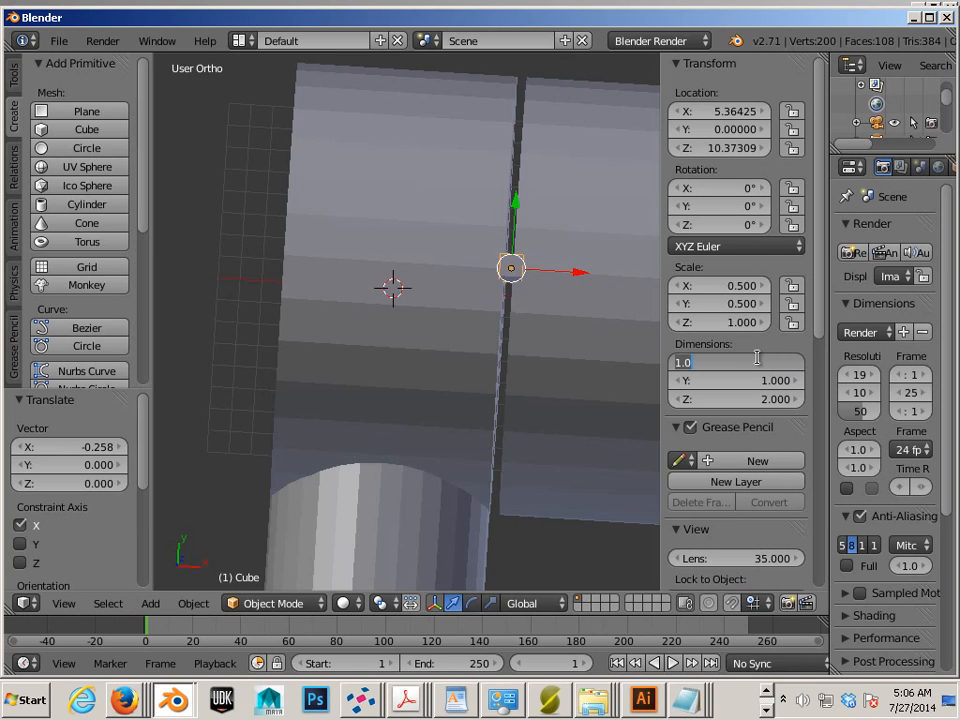
{"action": "type", "text": "0.5"}
{"action": "key", "text": "Return"}
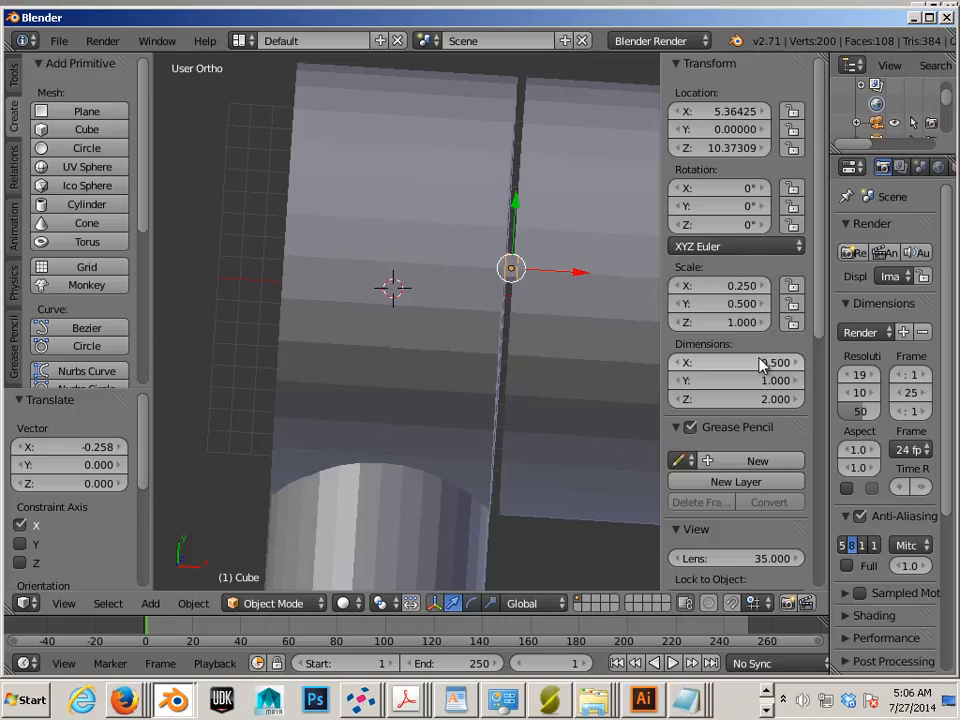
{"action": "left_click", "coordinate": [775, 381]}
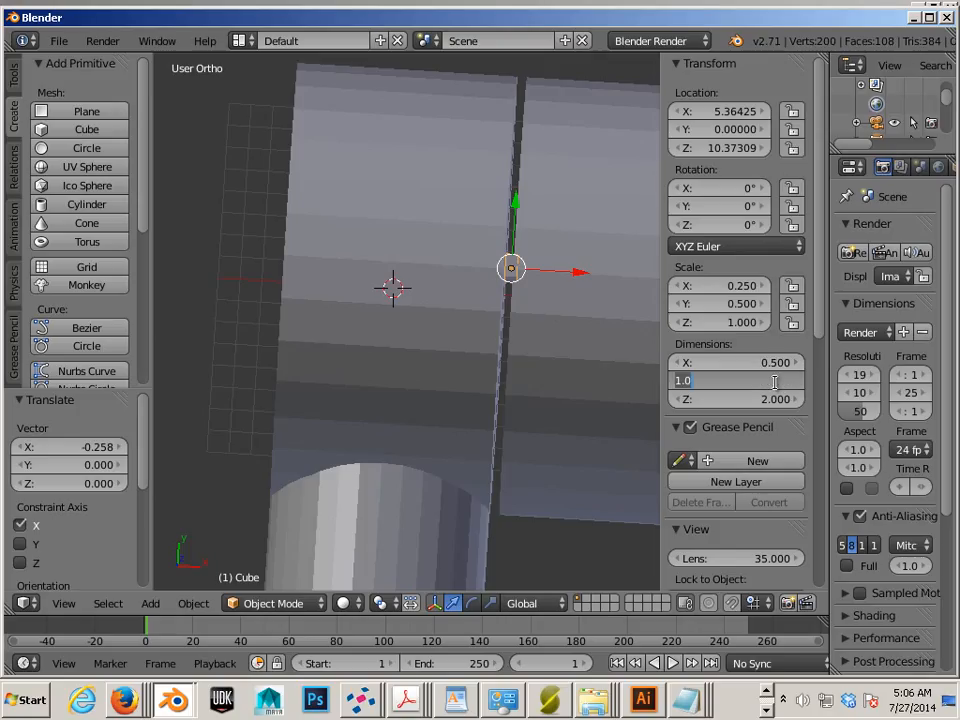
{"action": "type", "text": "0.8"}
{"action": "key", "text": "Return"}
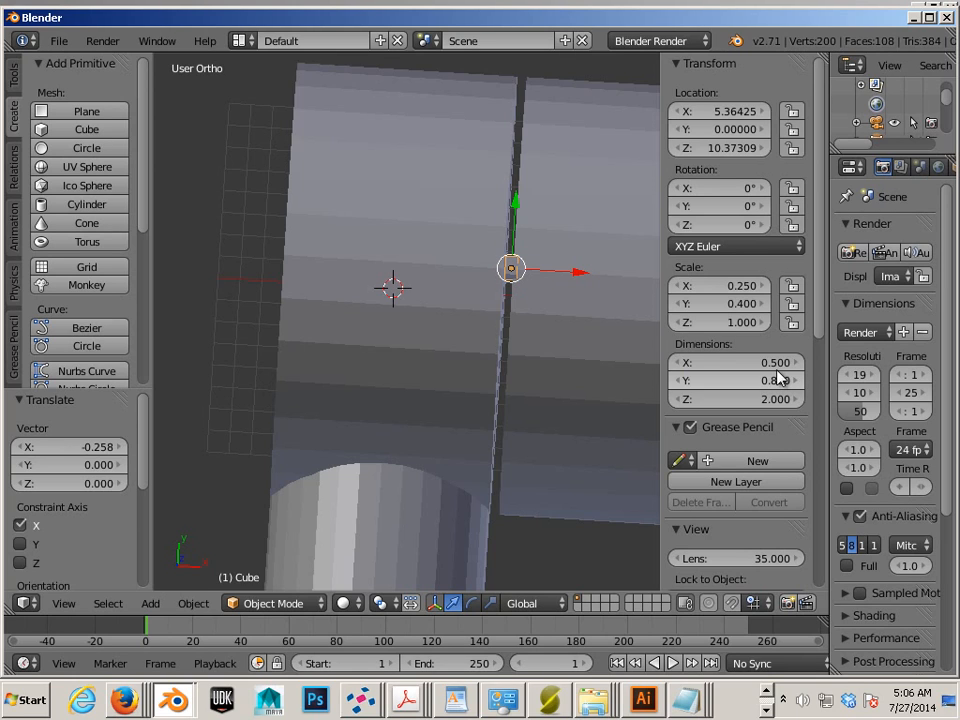
{"action": "left_click", "coordinate": [775, 364]}
{"action": "type", "text": "0.8"}
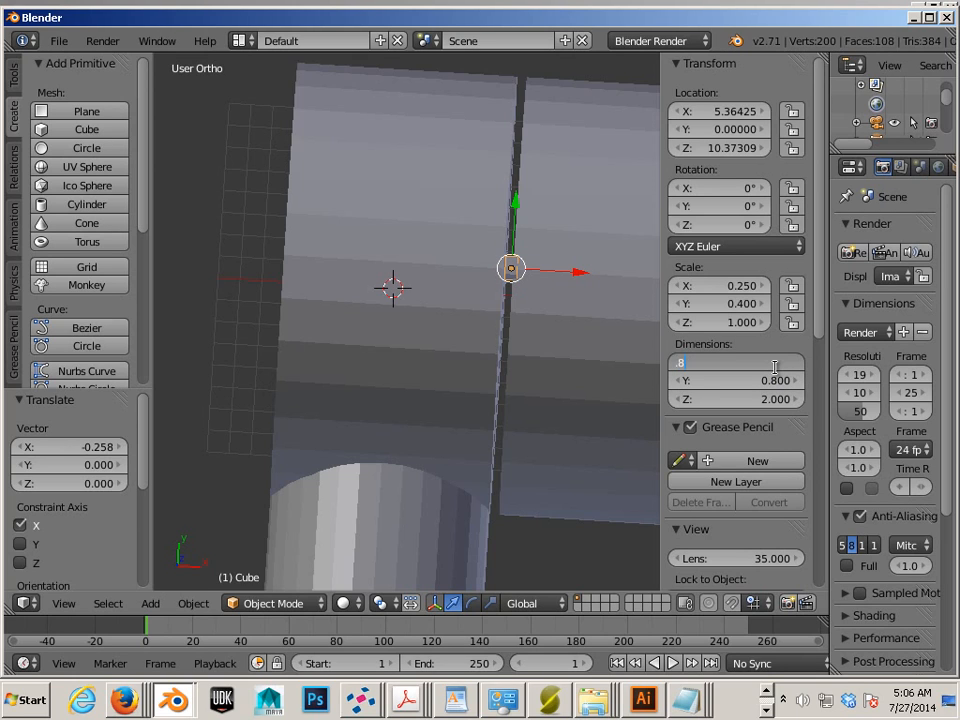
{"action": "key", "text": "Return"}
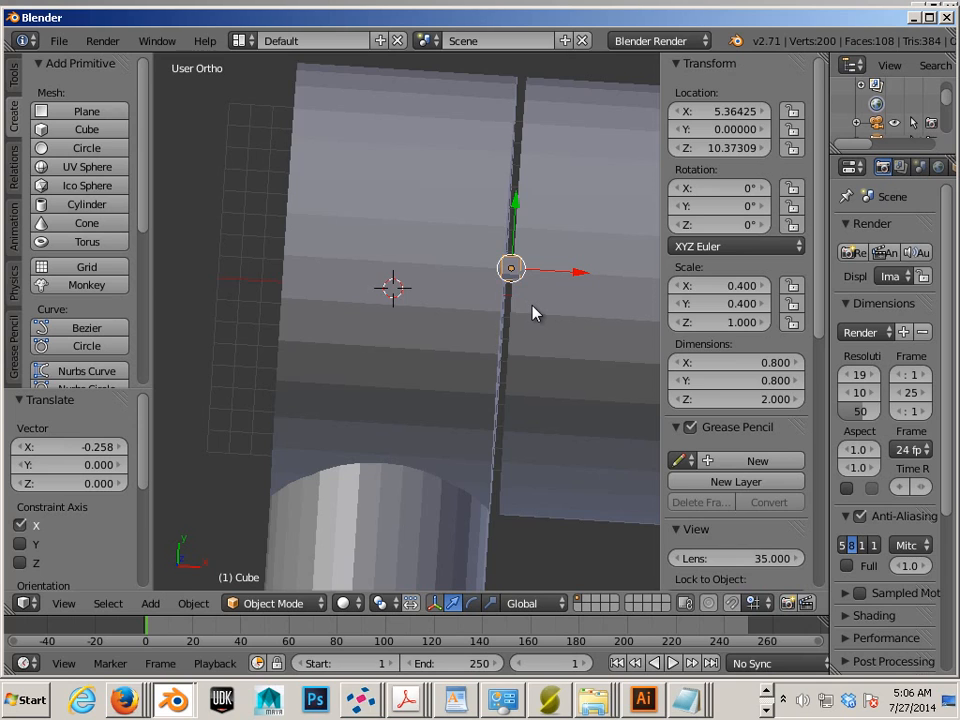
In a wireframe top view, shift the cube along X to about 5.41 and the duplicated large cylinder to about 10.81.
{"action": "key", "text": "KP_7"}
{"action": "key", "text": "z"}
{"action": "mouse_move", "coordinate": [532, 289]}
{"action": "middle_mouse_down", "text": "shift"}
{"action": "mouse_move", "coordinate": [490, 346]}
{"action": "mouse_move", "coordinate": [506, 381]}
{"action": "middle_mouse_up", "text": "shift"}
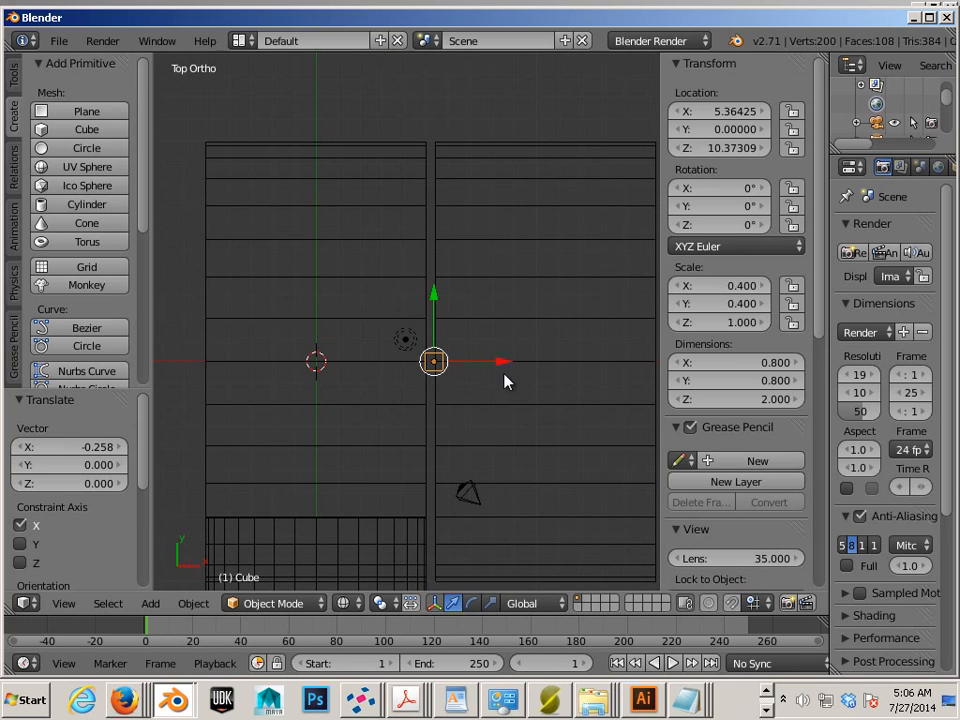
{"action": "left_click_drag", "start_coordinate": [501, 369], "coordinate": [555, 353]}
{"action": "scroll", "coordinate": [500, 375], "scroll_direction": "down", "scroll_amount": 2}
{"action": "right_click", "coordinate": [501, 382]}
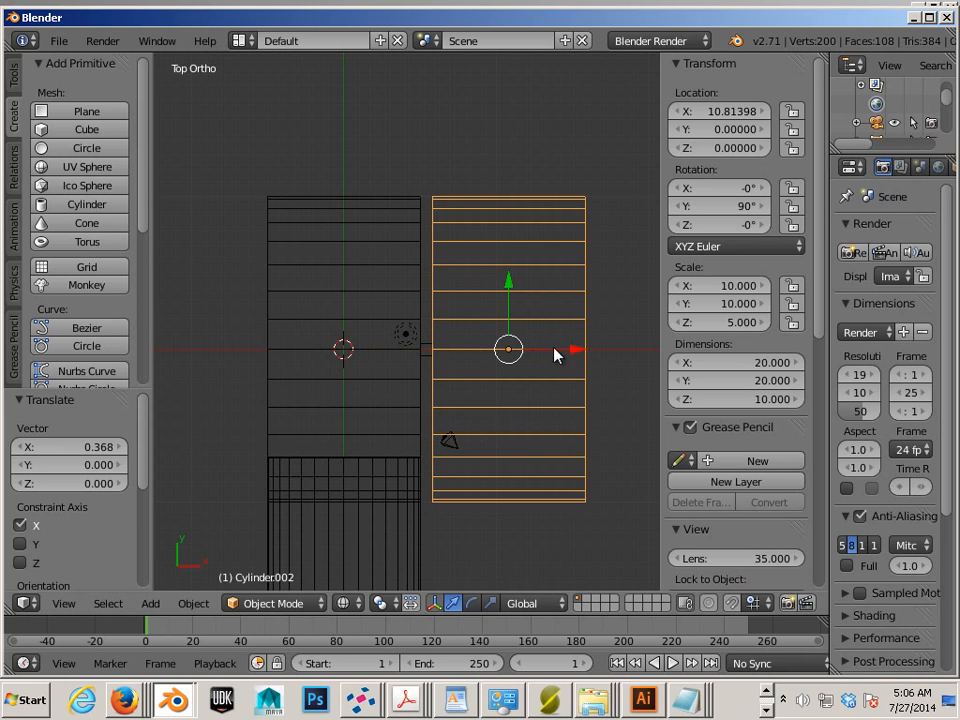
Duplicate the small cube and move the copy along X to about -5.34, at the opposite end of the central cylinder.
{"action": "right_click", "coordinate": [426, 358]}
{"action": "left_click", "coordinate": [426, 358]}
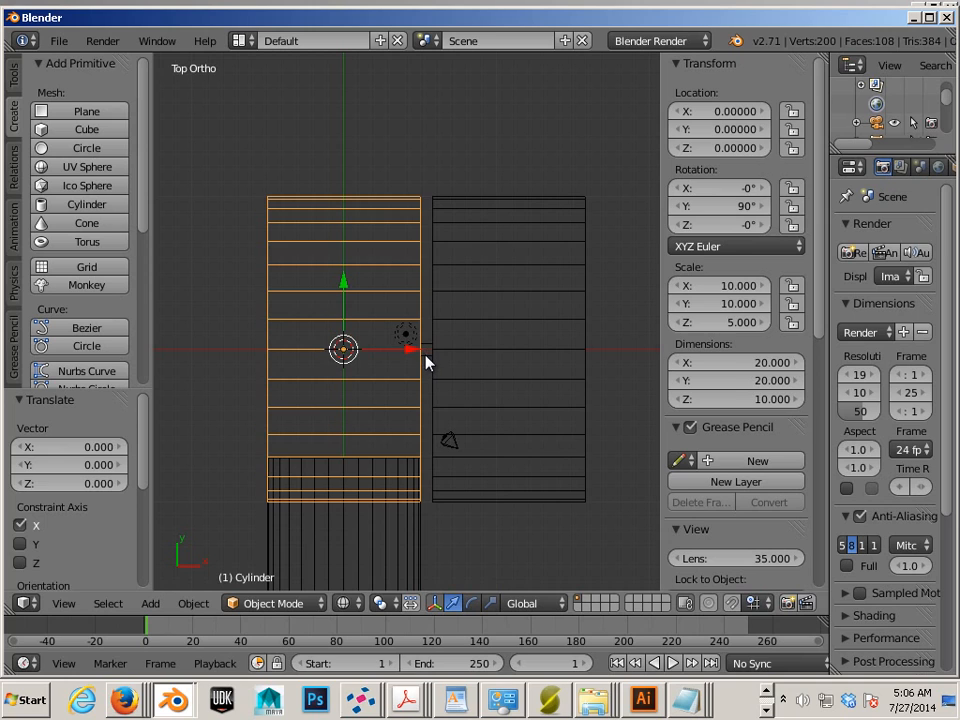
{"action": "right_click", "coordinate": [429, 352]}
{"action": "key", "text": "shift+d"}
{"action": "right_click", "coordinate": [424, 354]}
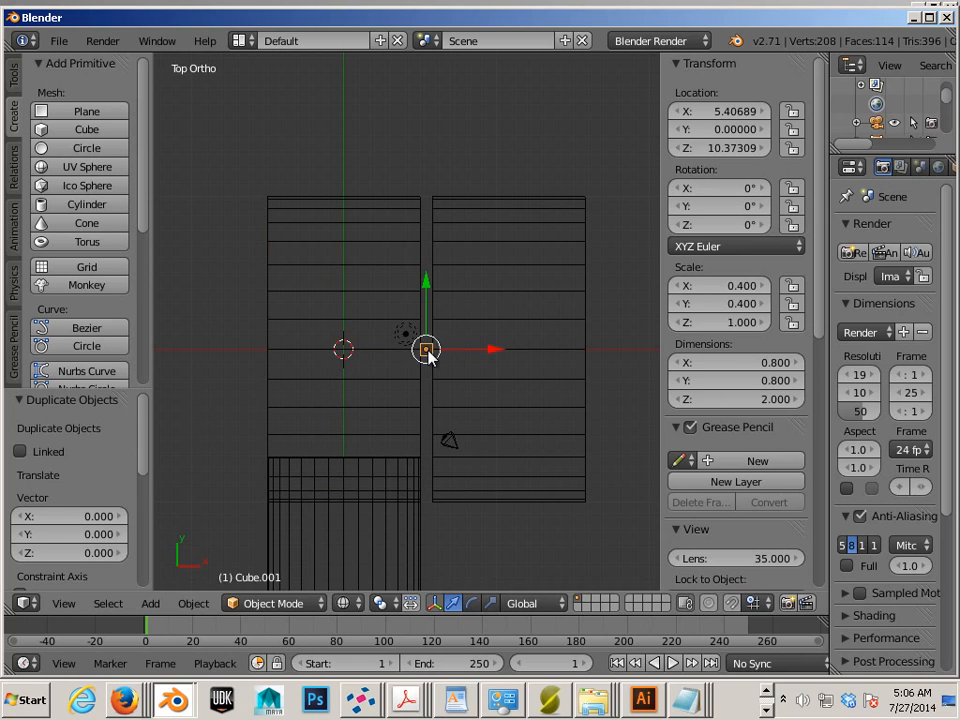
{"action": "left_click_drag", "start_coordinate": [493, 358], "coordinate": [328, 354]}
Duplicate the outer large cylinder and move the copy along X to about -10.74, on the other side of the central cylinder.
{"action": "right_click", "coordinate": [483, 390]}
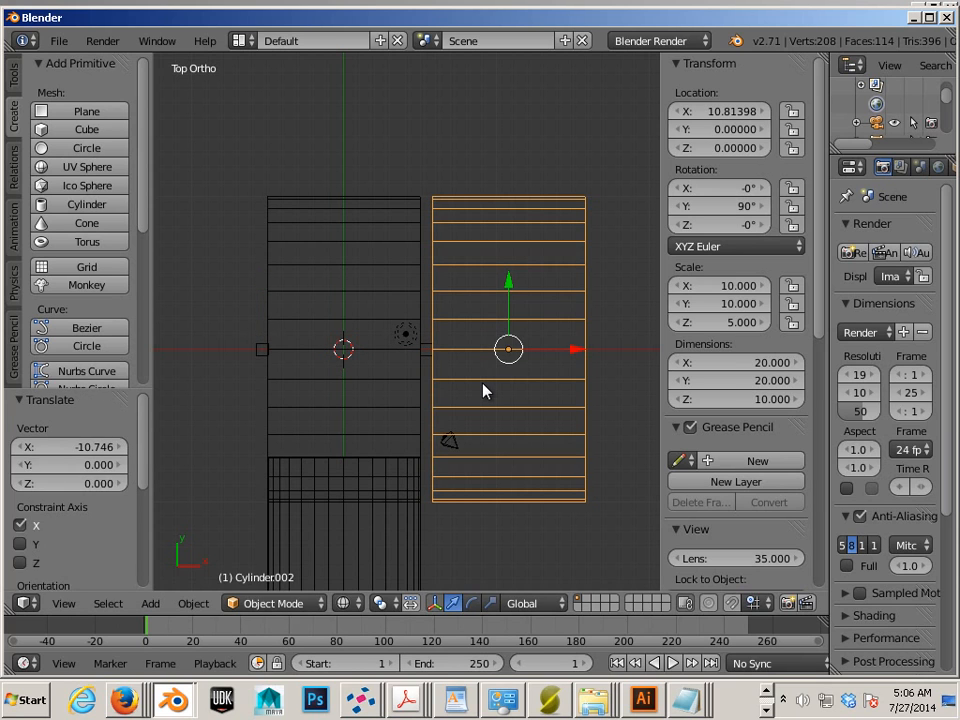
{"action": "key", "text": "shift+d"}
{"action": "right_click", "coordinate": [482, 390]}
{"action": "left_click_drag", "start_coordinate": [573, 349], "coordinate": [243, 341]}
{"action": "middle_click_drag", "start_coordinate": [339, 326], "coordinate": [379, 373], "text": "shift"}
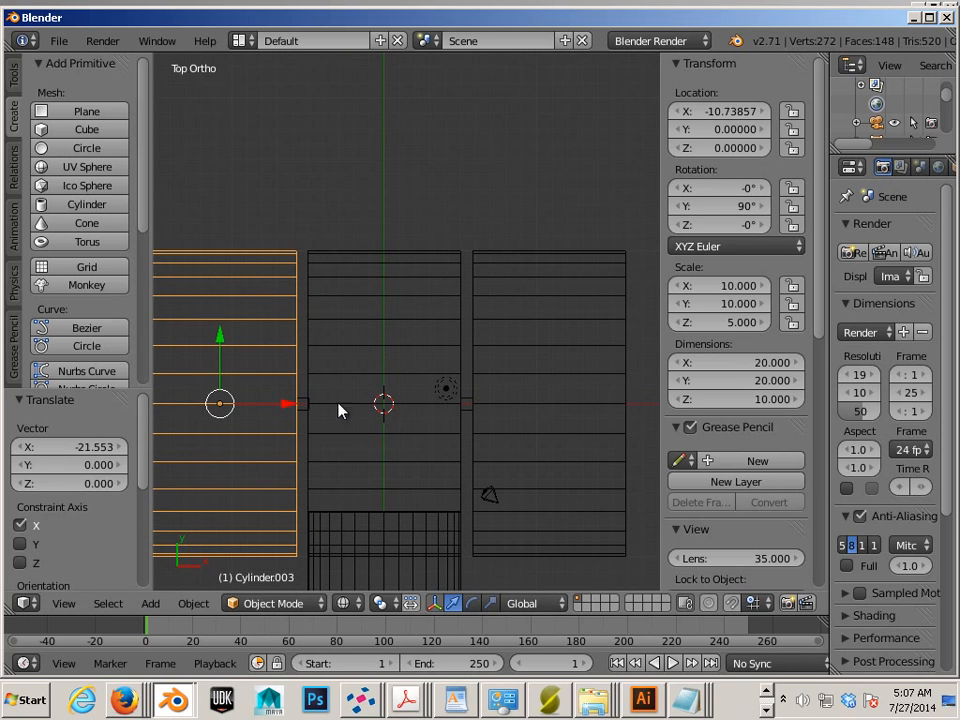
Select the cube copy in the gap at negative X and move it along Y to about 15.17, clear of the cylinders.
{"action": "left_click", "coordinate": [305, 418]}
{"action": "mouse_move", "coordinate": [305, 410]}
{"action": "left_mouse_down"}
{"action": "mouse_move", "coordinate": [296, 407]}
{"action": "mouse_move", "coordinate": [303, 412]}
{"action": "left_mouse_up"}
{"action": "left_click", "coordinate": [305, 416]}
{"action": "scroll", "coordinate": [375, 381], "scroll_direction": "up", "scroll_amount": 5}
{"action": "right_click", "coordinate": [332, 430]}
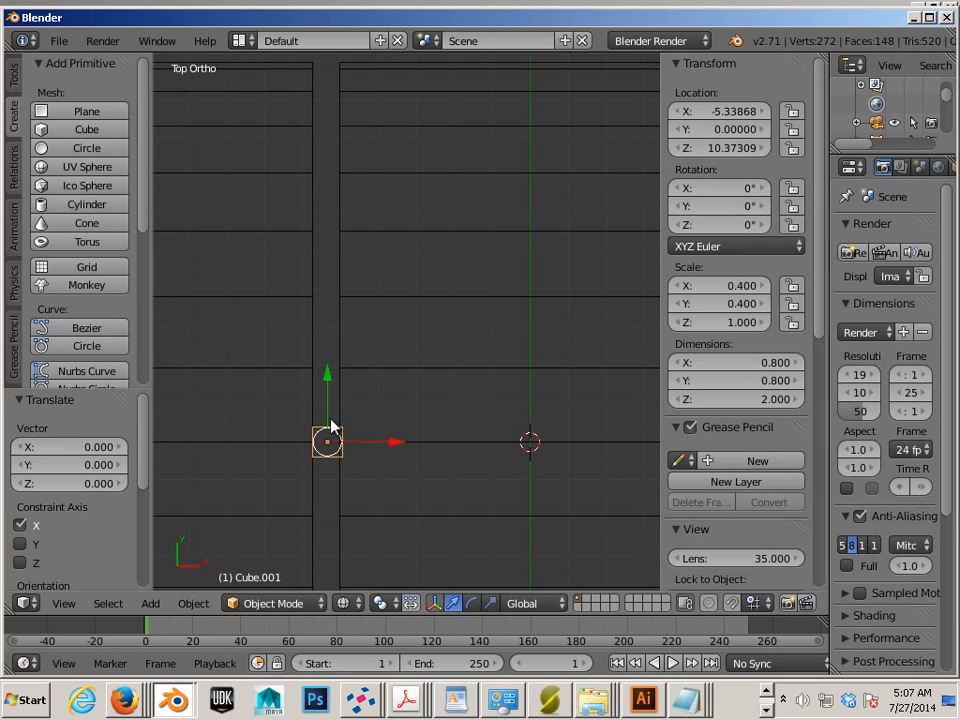
{"action": "key", "text": "Home"}
{"action": "left_click_drag", "start_coordinate": [400, 307], "coordinate": [398, 168]}
{"action": "middle_click_drag", "start_coordinate": [403, 197], "coordinate": [393, 241], "text": "shift"}
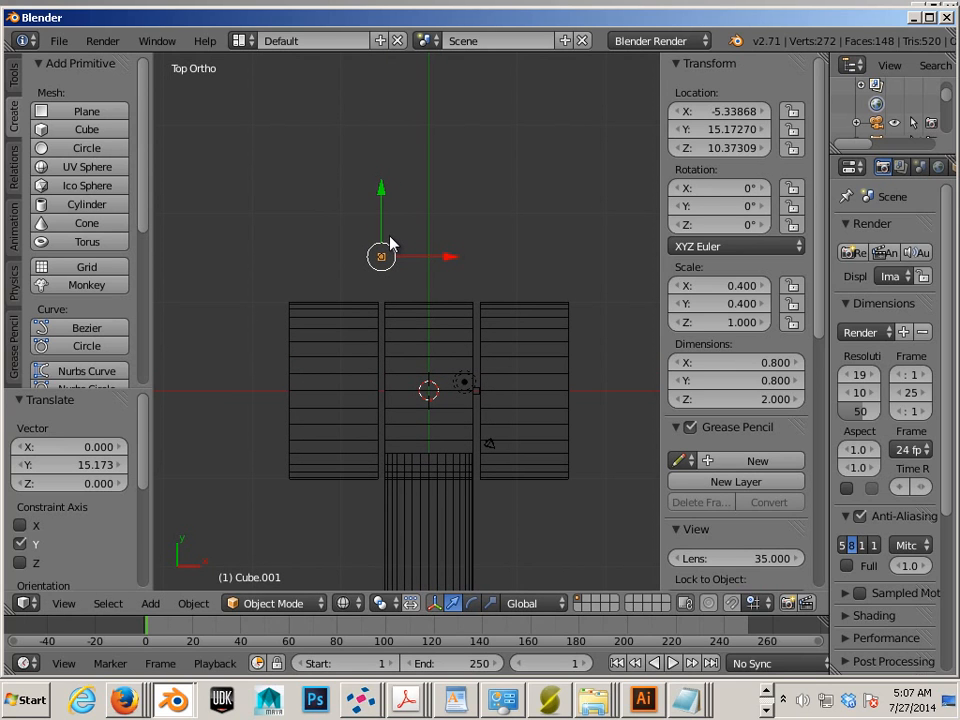
Stretch the cube copy along X and scale it up uniformly into a bar measuring about 35.16 by 2.69 by 6.71.
{"action": "key", "text": "ctrl+alt+s"}
{"action": "left_click_drag", "start_coordinate": [452, 262], "coordinate": [720, 300]}
{"action": "key", "text": "s"}
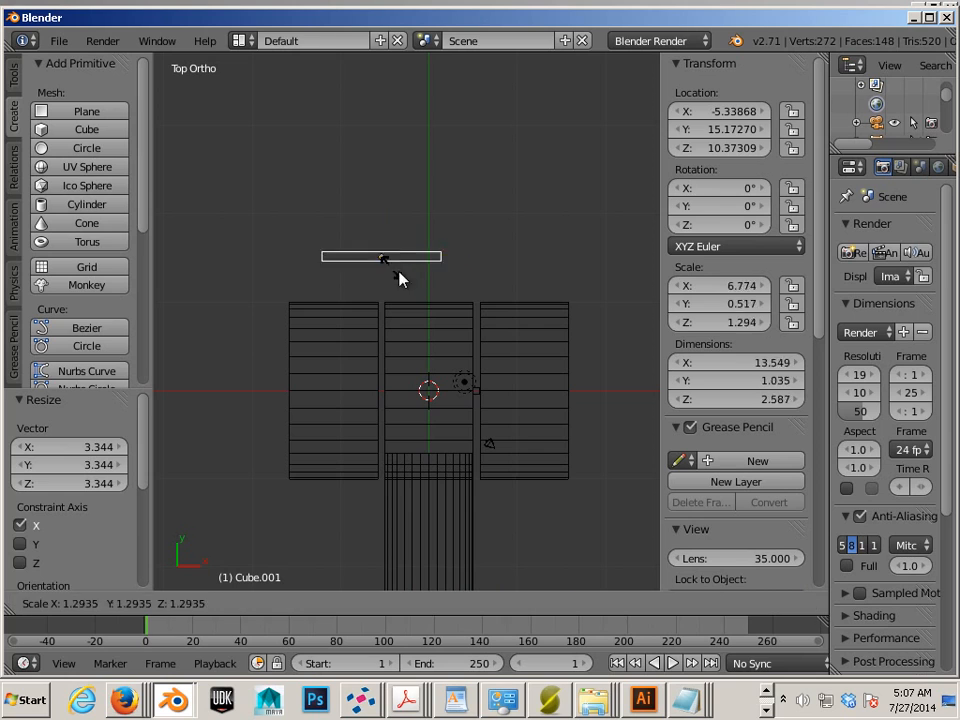
{"action": "left_click", "coordinate": [415, 276]}
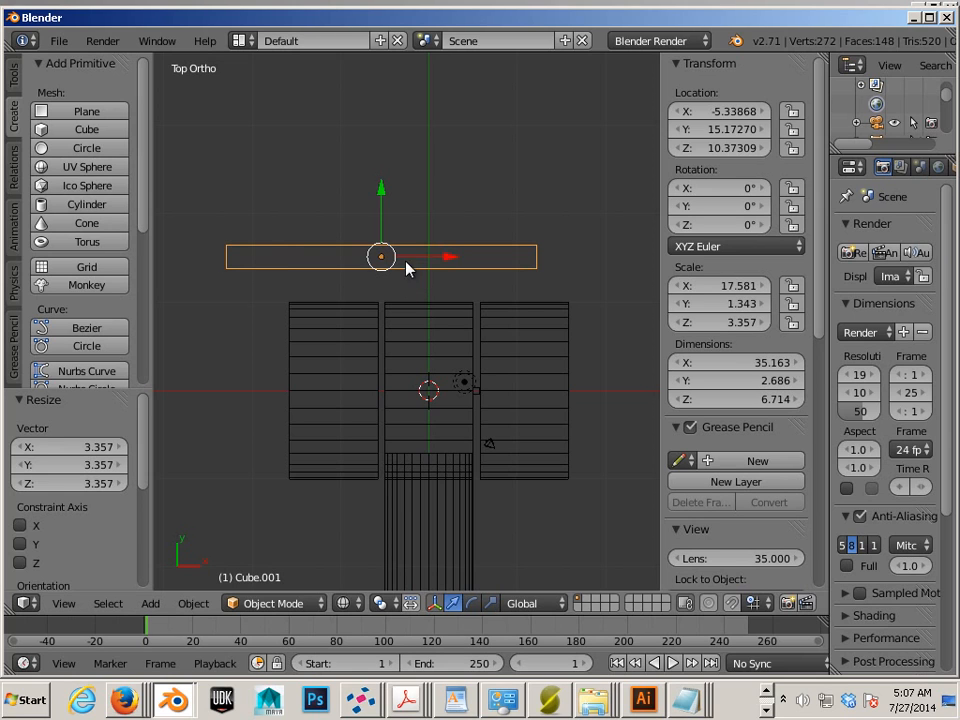
Move the bar to about X 0.28, Y 13.79 above the three cylinders and scale it along X by about 0.889.
{"action": "key", "text": "g"}
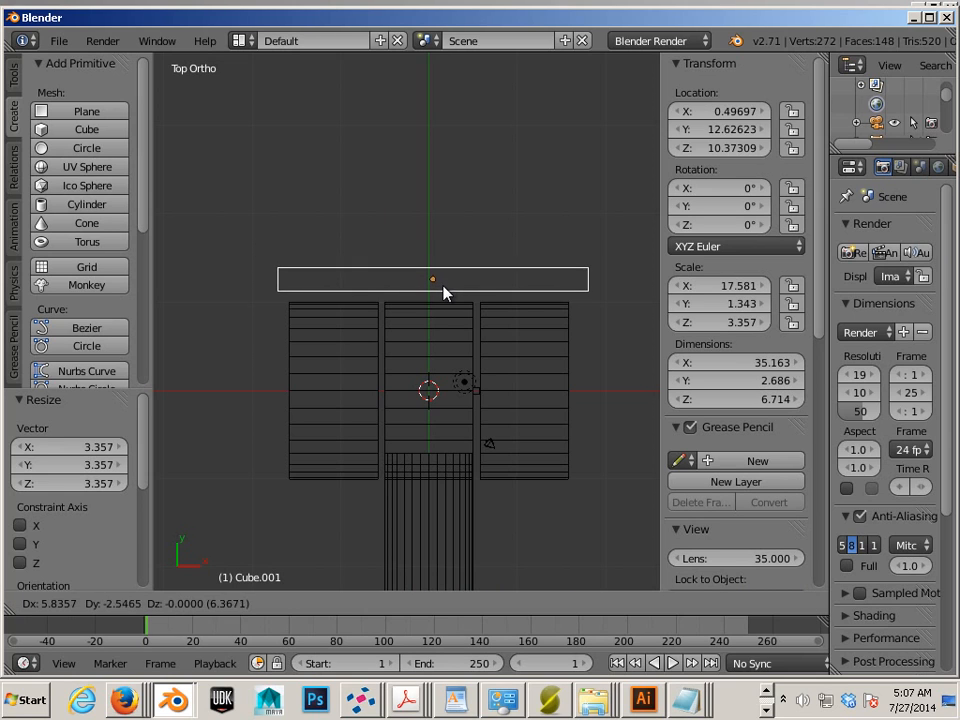
{"action": "left_click", "coordinate": [443, 281]}
{"action": "key", "text": "ctrl+alt+s"}
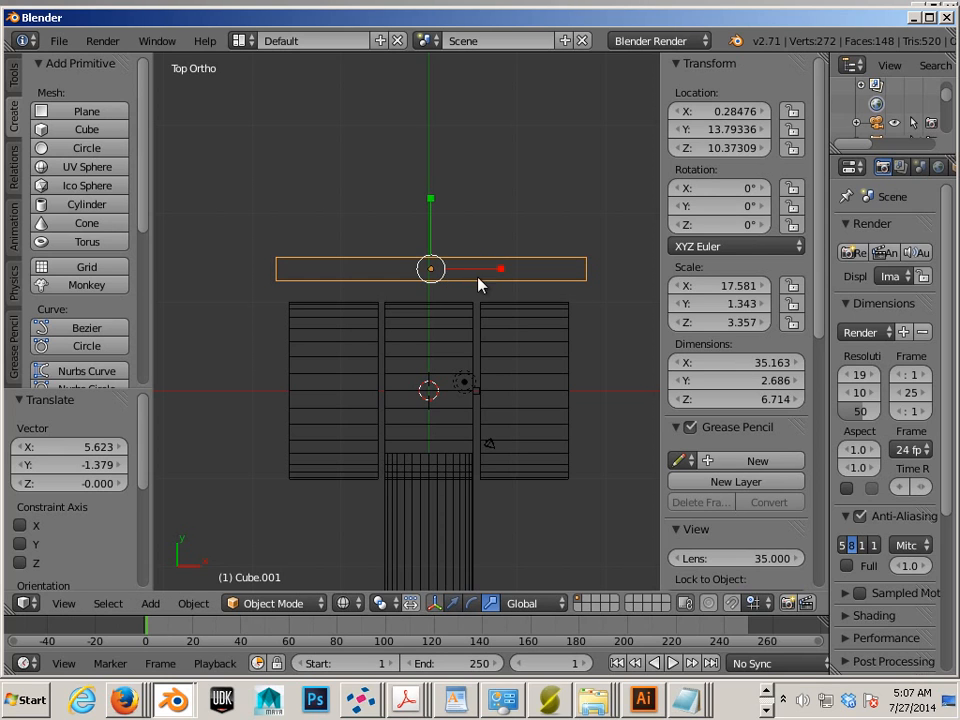
{"action": "left_click_drag", "start_coordinate": [493, 275], "coordinate": [494, 275]}
Duplicate the two outer large cylinders together and move the copies about -37.67 along X.
{"action": "right_click", "coordinate": [485, 320]}
{"action": "right_click", "coordinate": [371, 337], "text": "shift"}
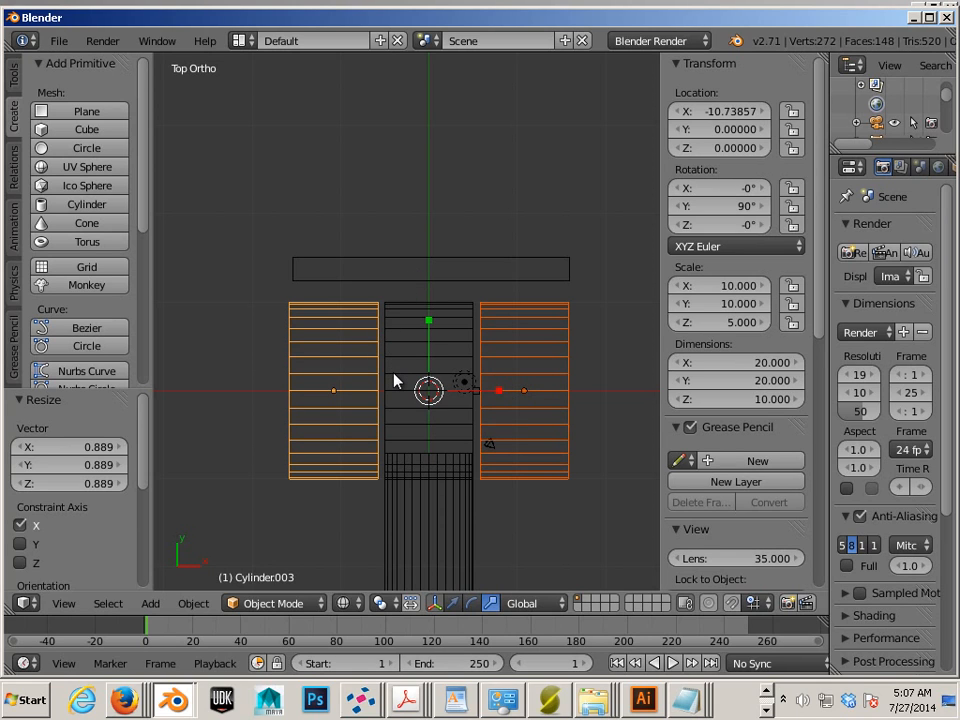
{"action": "key", "text": "w"}
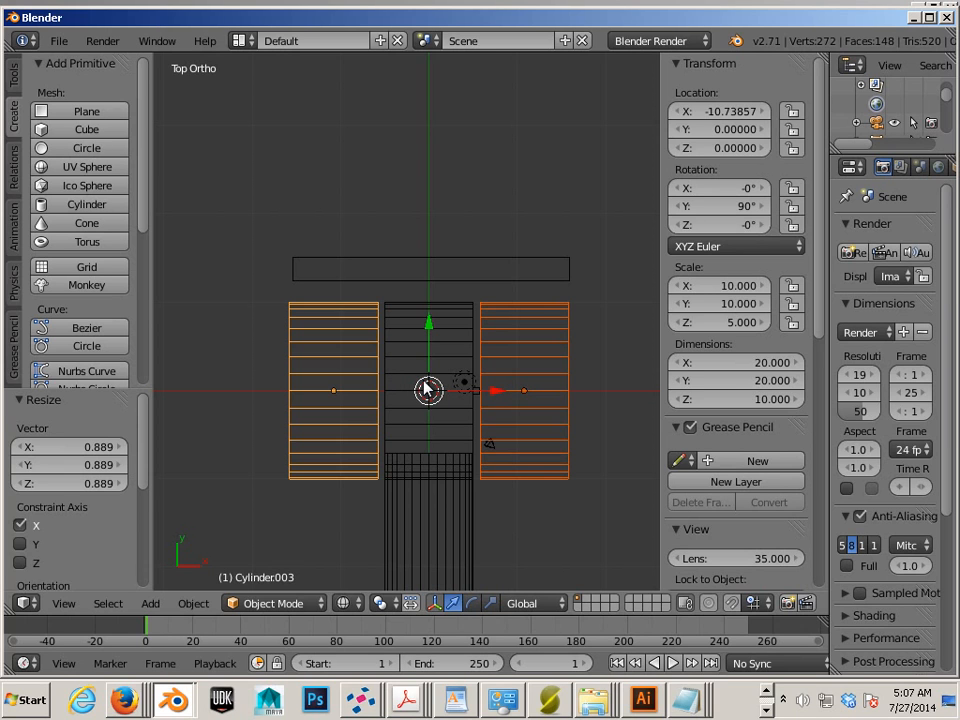
{"action": "key", "text": "shift+d"}
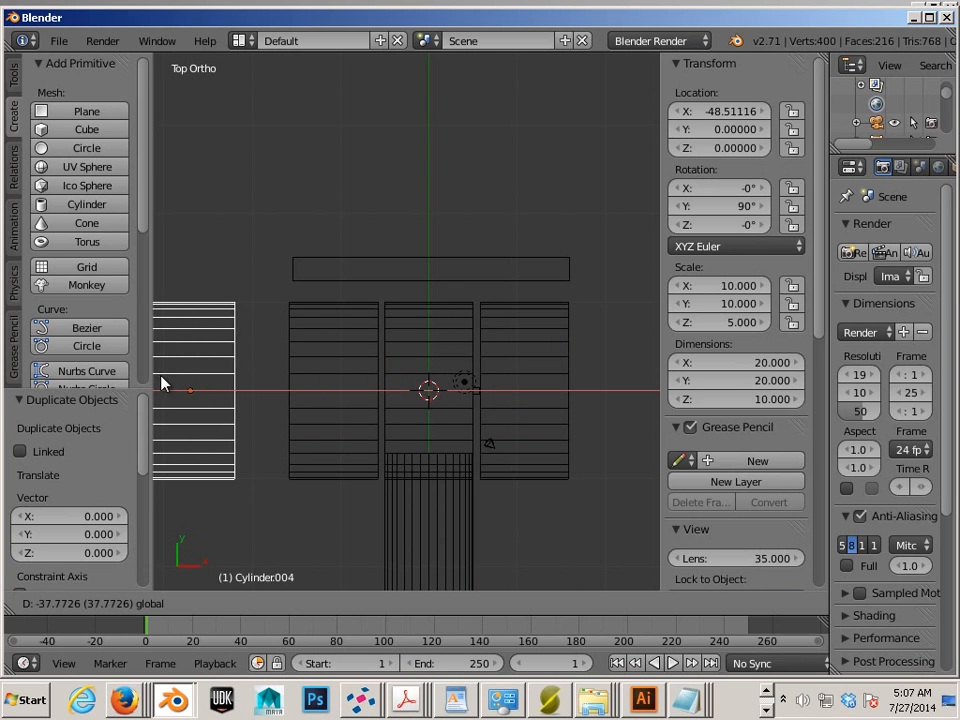
{"action": "left_click", "coordinate": [163, 383]}
Join the two duplicated cylinders into one object and select the joined object.
{"action": "scroll", "coordinate": [364, 381], "scroll_direction": "down", "scroll_amount": 4, "text": "ctrl"}
{"action": "left_click", "coordinate": [198, 602]}
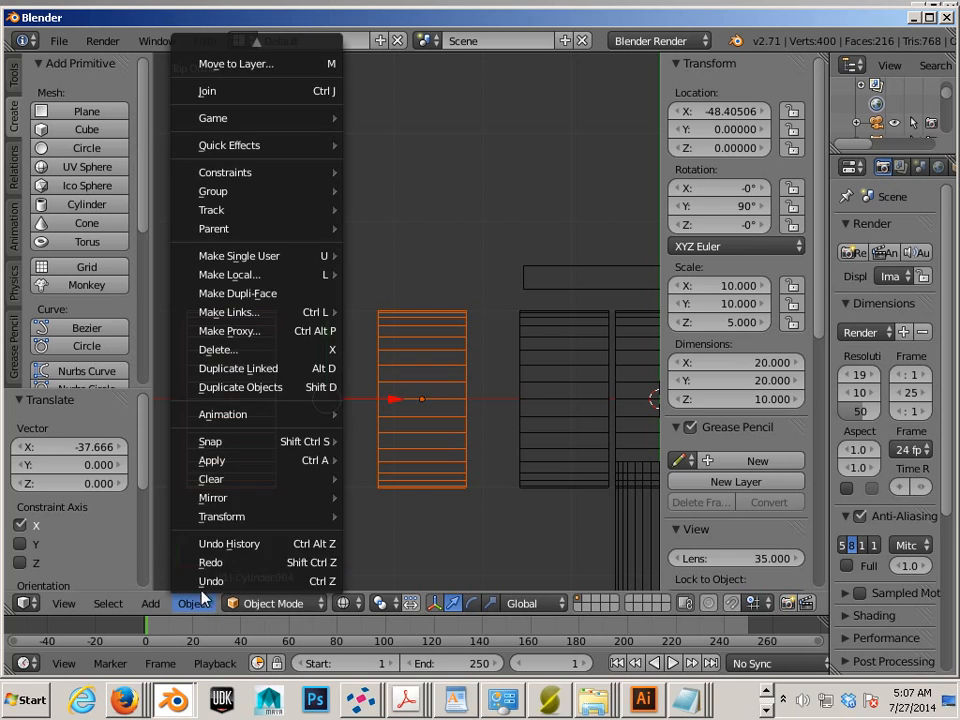
{"action": "left_click", "coordinate": [255, 91]}
{"action": "key", "text": "a"}
{"action": "right_click", "coordinate": [266, 371]}
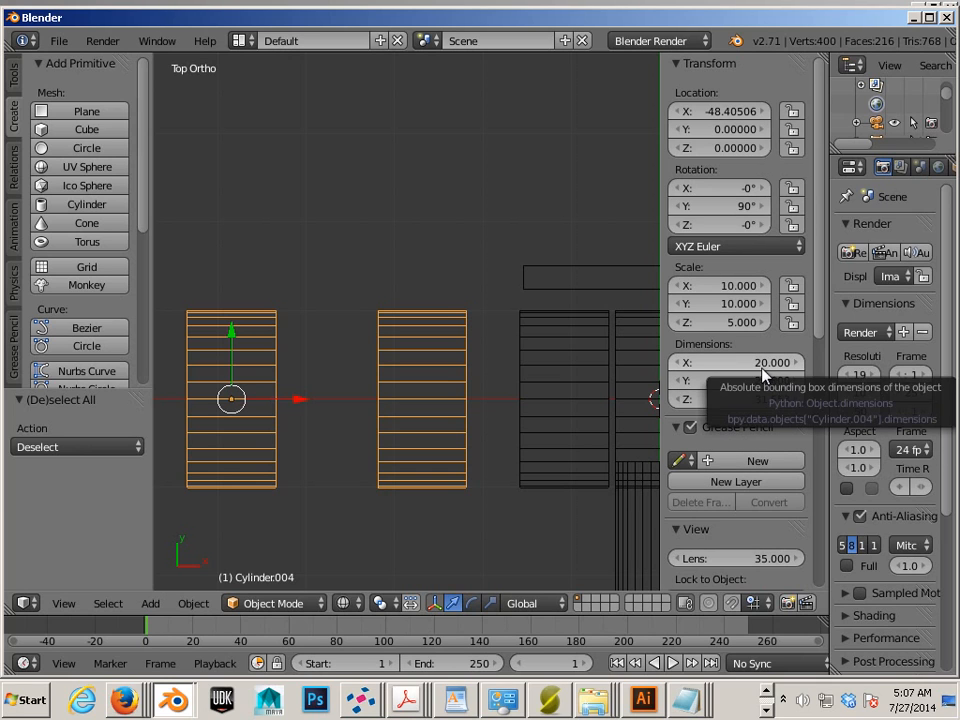
Set the joined cylinder pair's origin to its geometry.
{"action": "key", "text": "a"}
{"action": "right_click", "coordinate": [394, 369]}
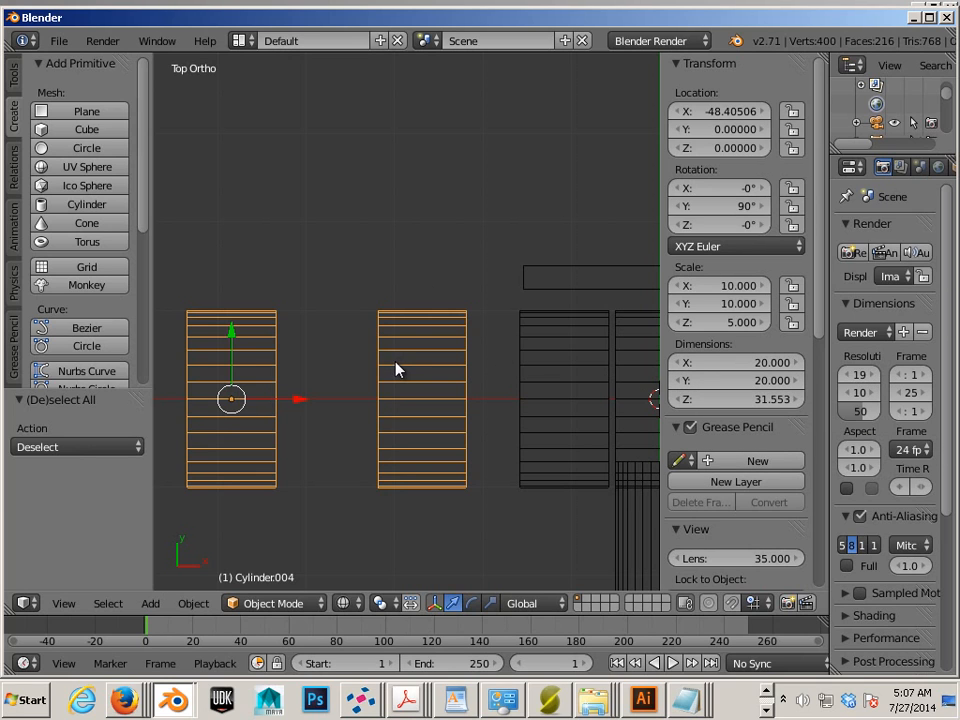
{"action": "left_click", "coordinate": [193, 603]}
{"action": "mouse_move", "coordinate": [178, 520]}
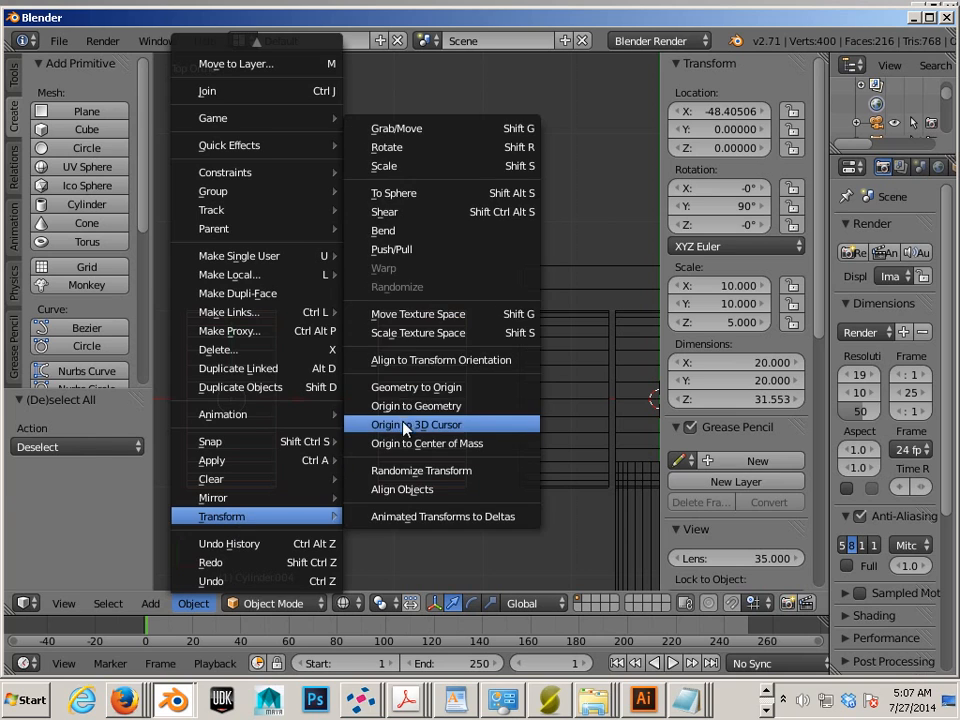
{"action": "left_click", "coordinate": [405, 409]}
{"action": "key", "text": "a"}
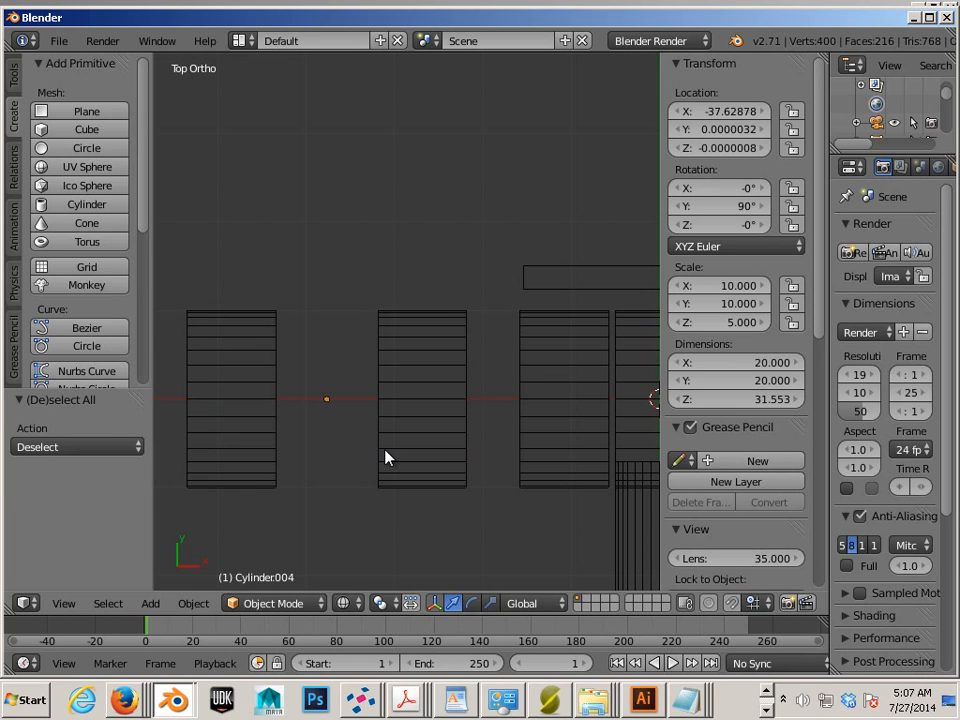
{"action": "right_click", "coordinate": [441, 436]}
Apply rotation and scale to the joined cylinder pair.
{"action": "middle_click_drag", "start_coordinate": [547, 467], "coordinate": [335, 480], "text": "shift"}
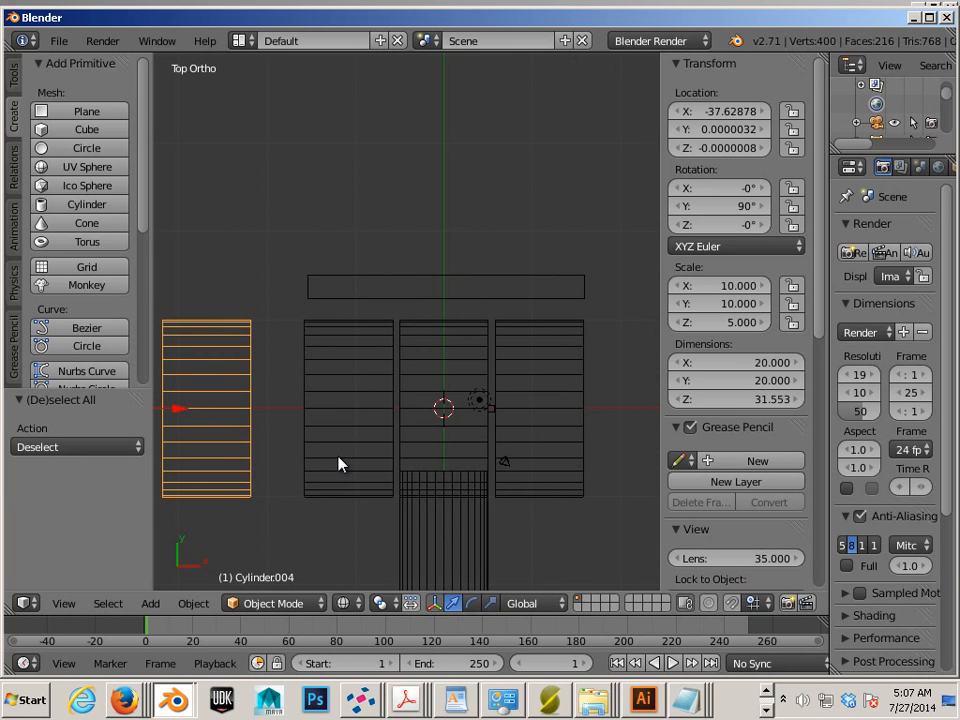
{"action": "right_click", "coordinate": [424, 440]}
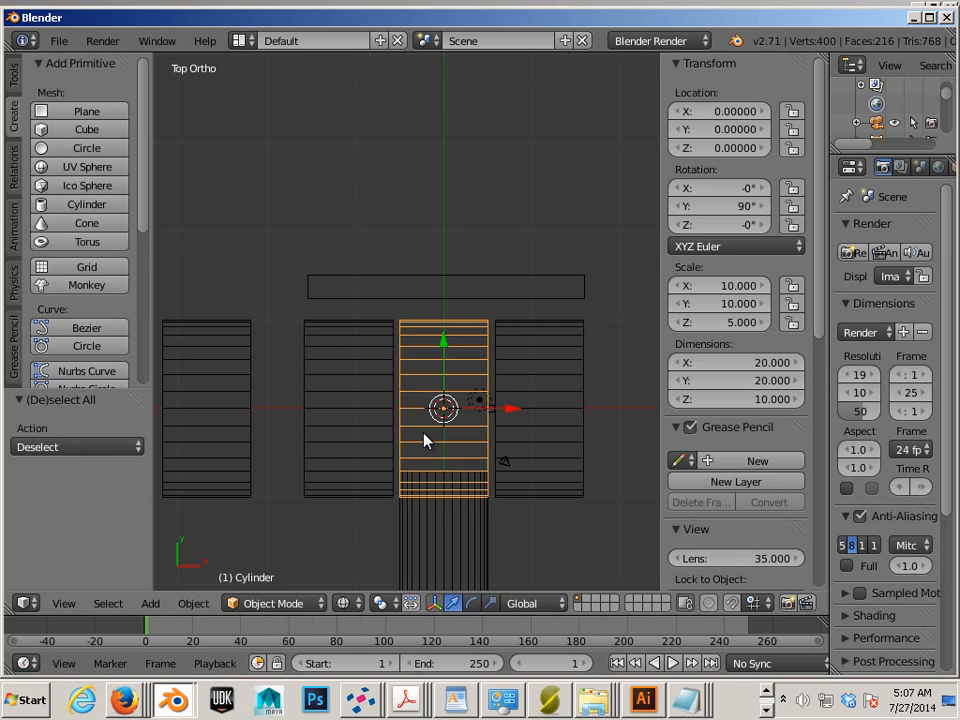
{"action": "scroll", "coordinate": [424, 440], "scroll_direction": "down", "scroll_amount": 2}
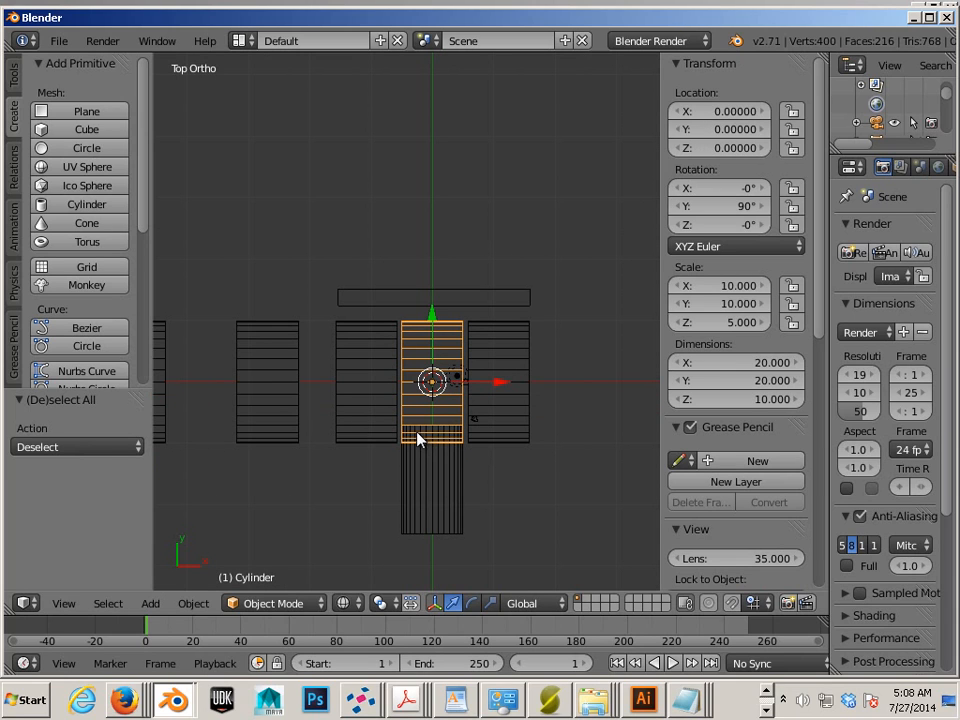
{"action": "right_click", "coordinate": [195, 391]}
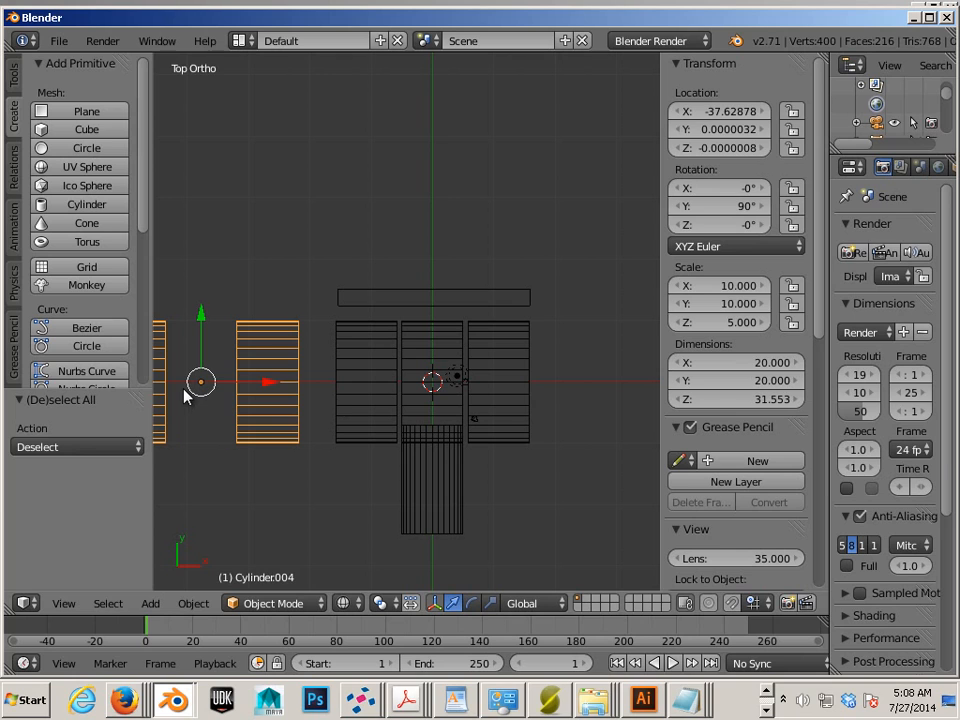
{"action": "left_click", "coordinate": [193, 603]}
{"action": "mouse_move", "coordinate": [232, 514]}
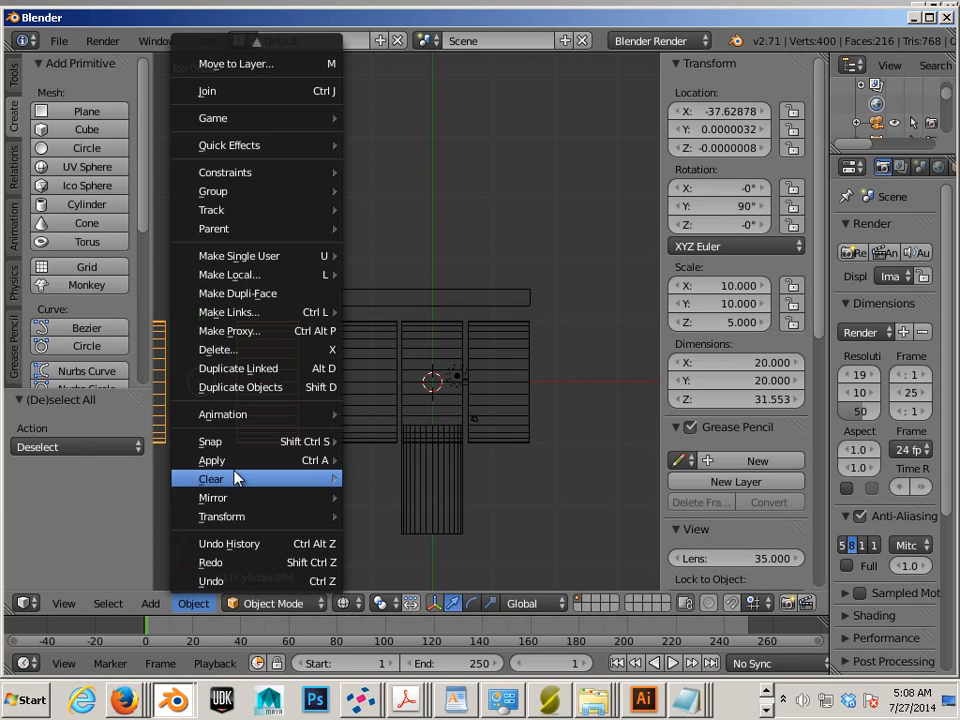
{"action": "mouse_move", "coordinate": [240, 461]}
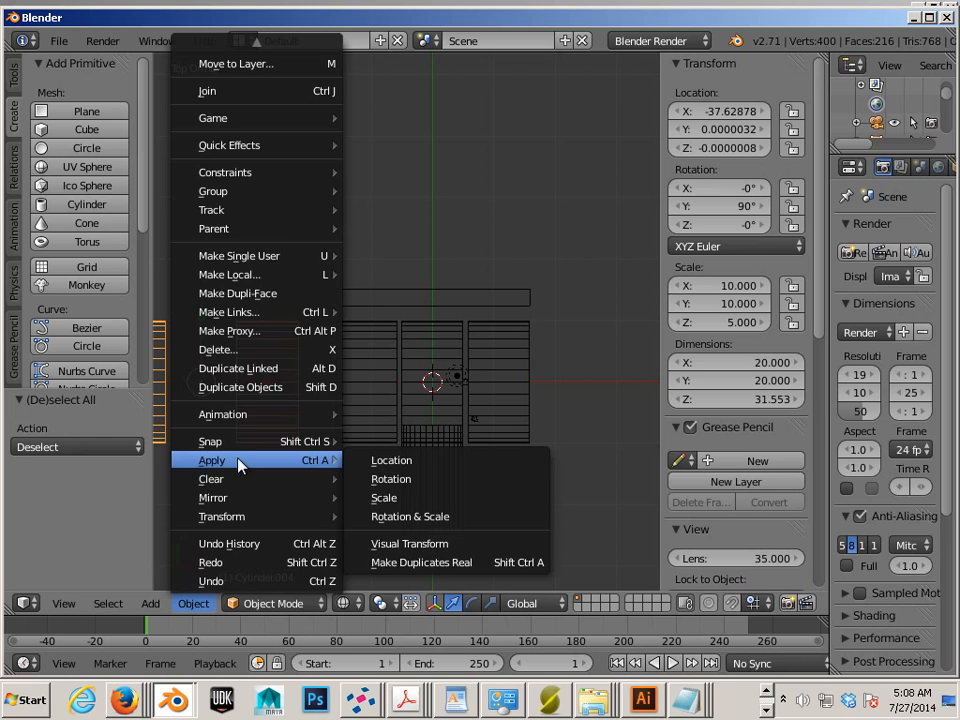
{"action": "left_click", "coordinate": [405, 516]}
{"action": "right_click", "coordinate": [285, 438]}
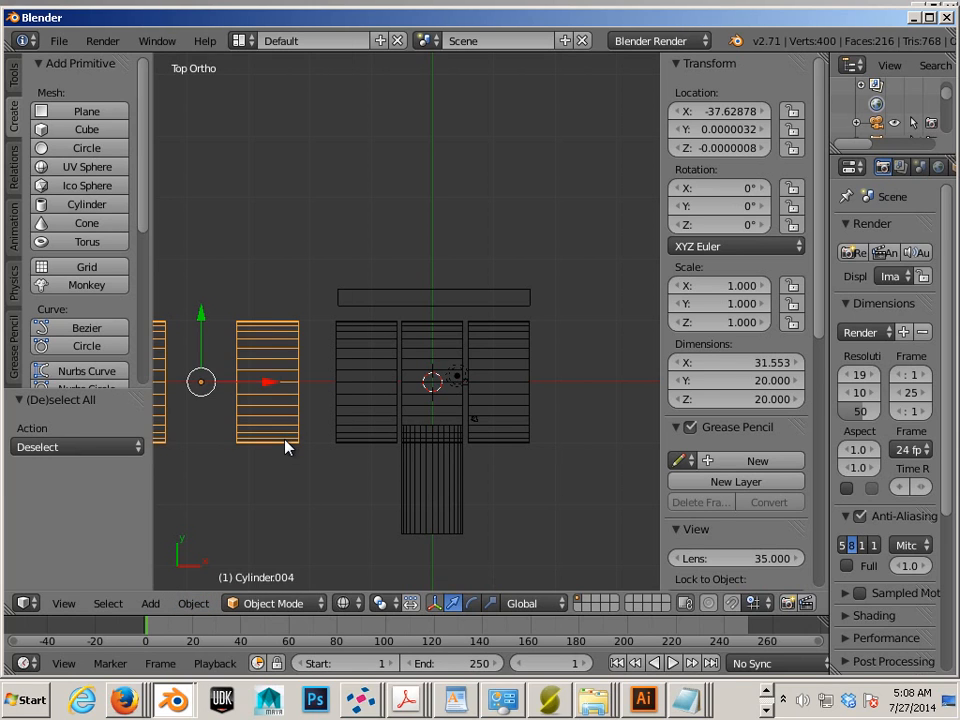
Undo the rotation and scale application on the joined cylinder pair, keeping the pair selected.
{"action": "middle_click_drag", "start_coordinate": [349, 438], "coordinate": [458, 440], "text": "shift"}
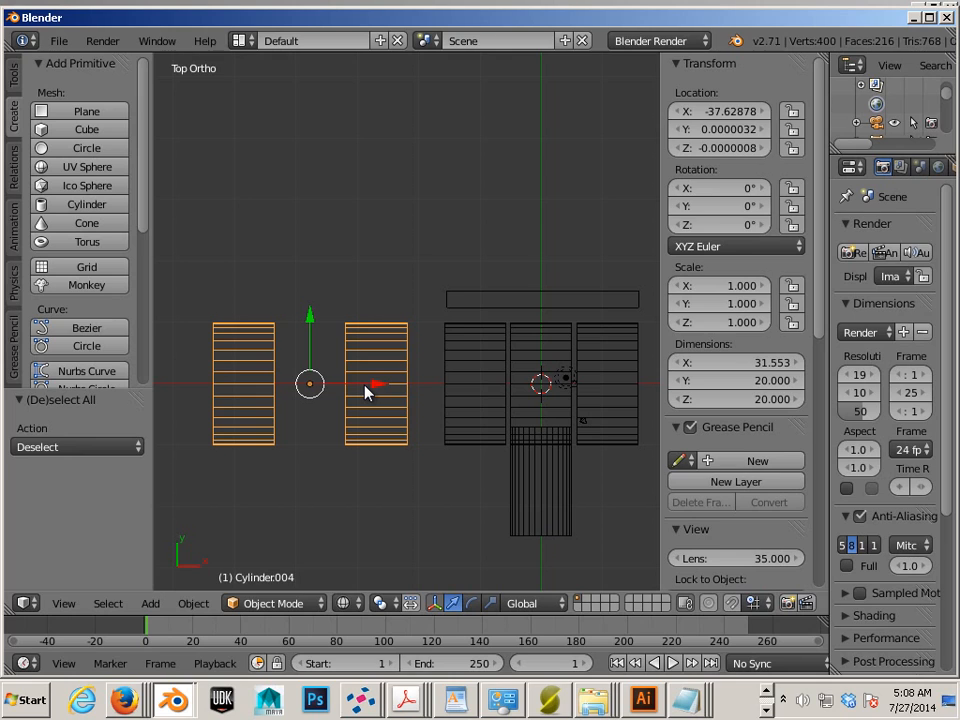
{"action": "key", "text": "ctrl+z"}
{"action": "key", "text": "ctrl+z"}
{"action": "key", "text": "ctrl+z"}
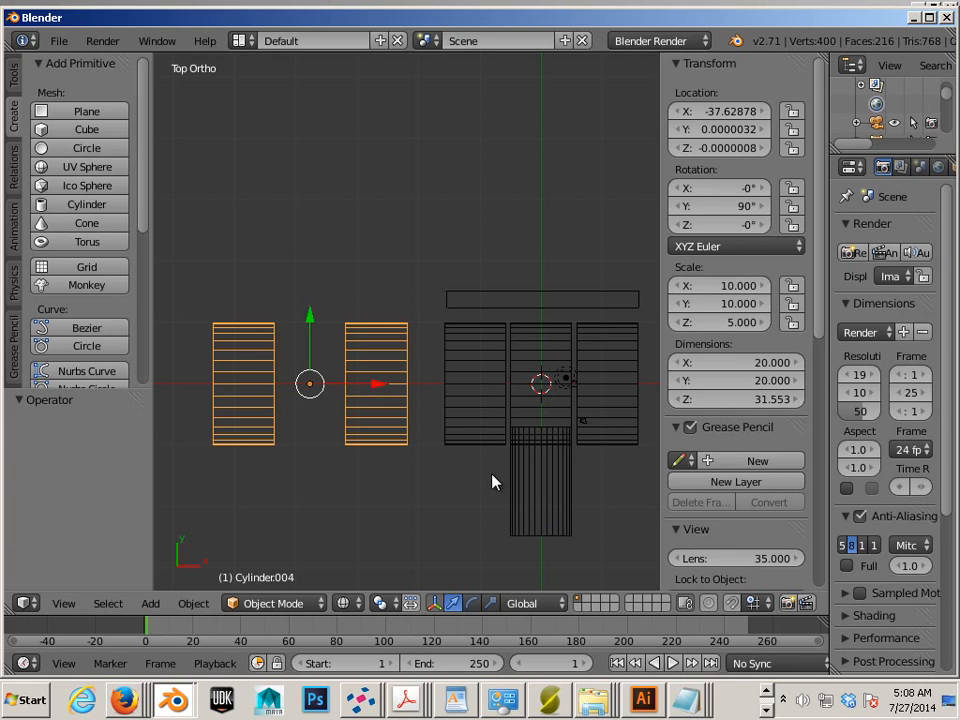
{"action": "key", "text": "a"}
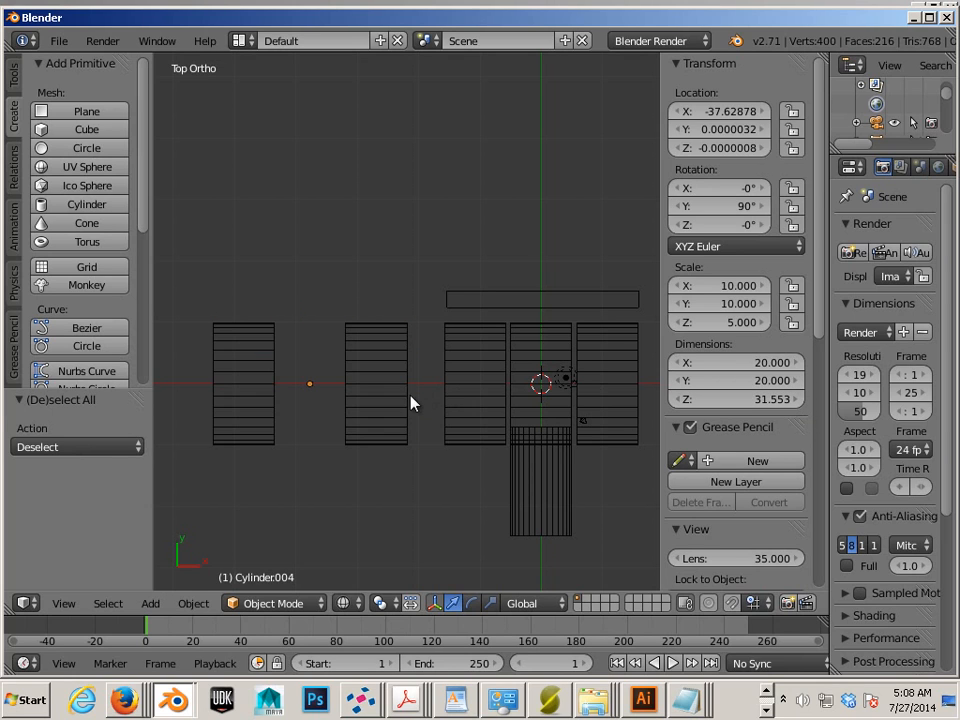
{"action": "key", "text": "ctrl+z"}
{"action": "left_click", "coordinate": [200, 602]}
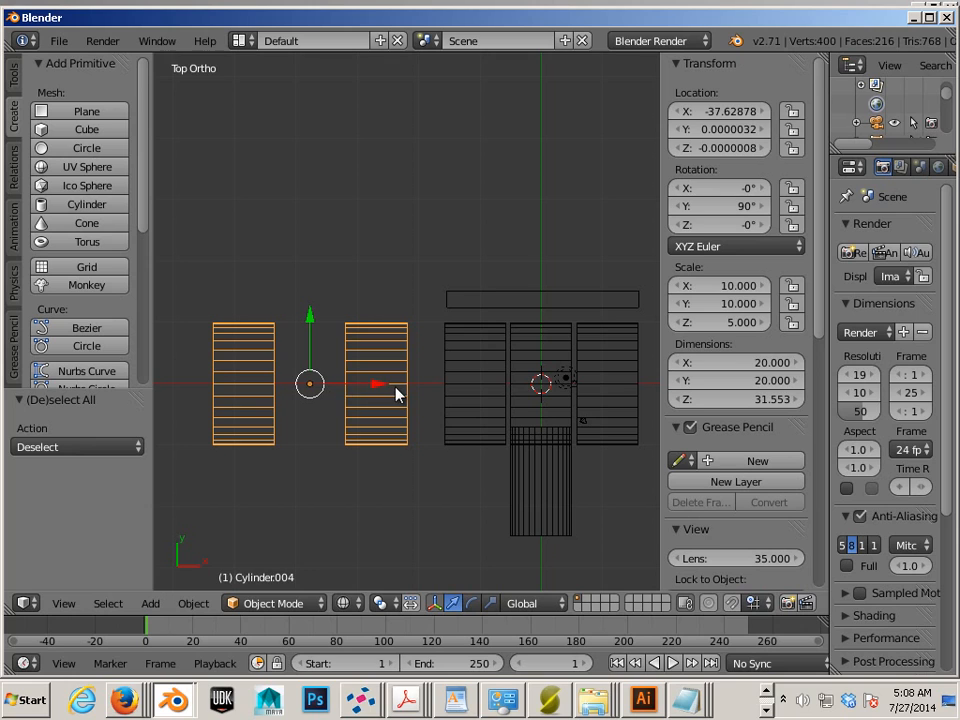
Apply rotation and scale to the joined cylinder pair again.
{"action": "left_click", "coordinate": [193, 603]}
{"action": "mouse_move", "coordinate": [230, 466]}
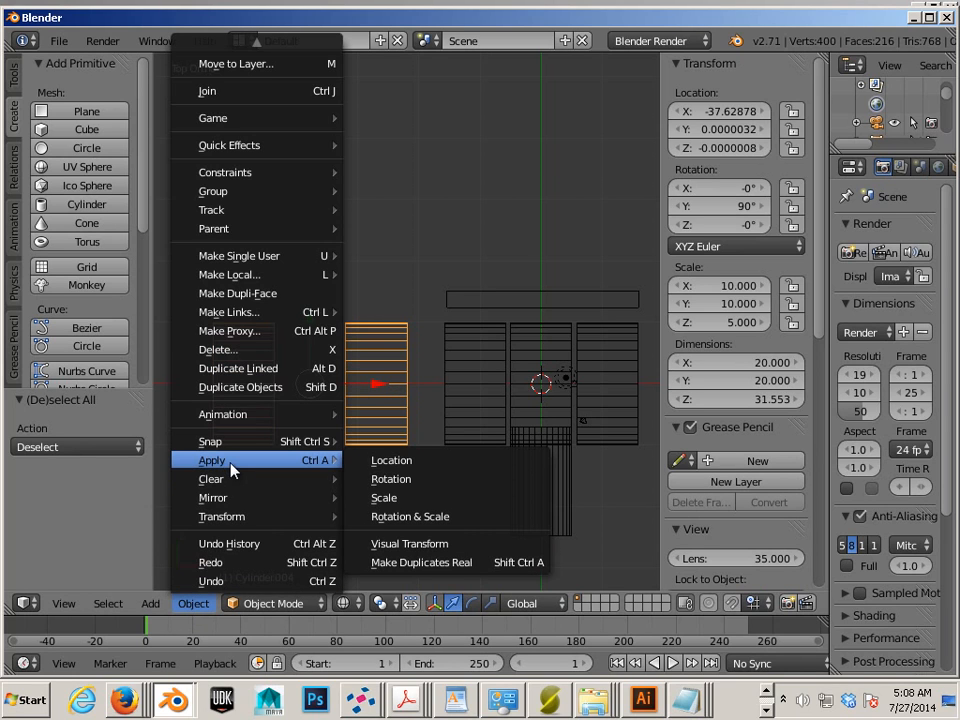
{"action": "left_click", "coordinate": [408, 518]}
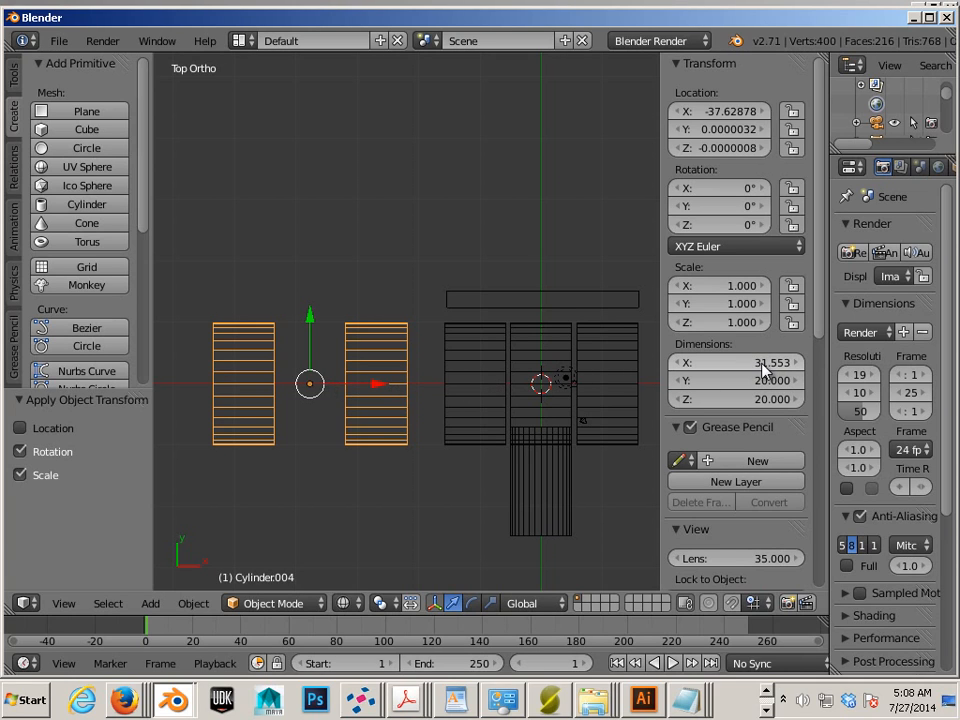
Copy the joined cylinder pair's X dimension to the long flat bar, setting the bar's X dimension to 31.553.
{"action": "middle_click_drag", "start_coordinate": [465, 395], "coordinate": [317, 452], "text": "shift"}
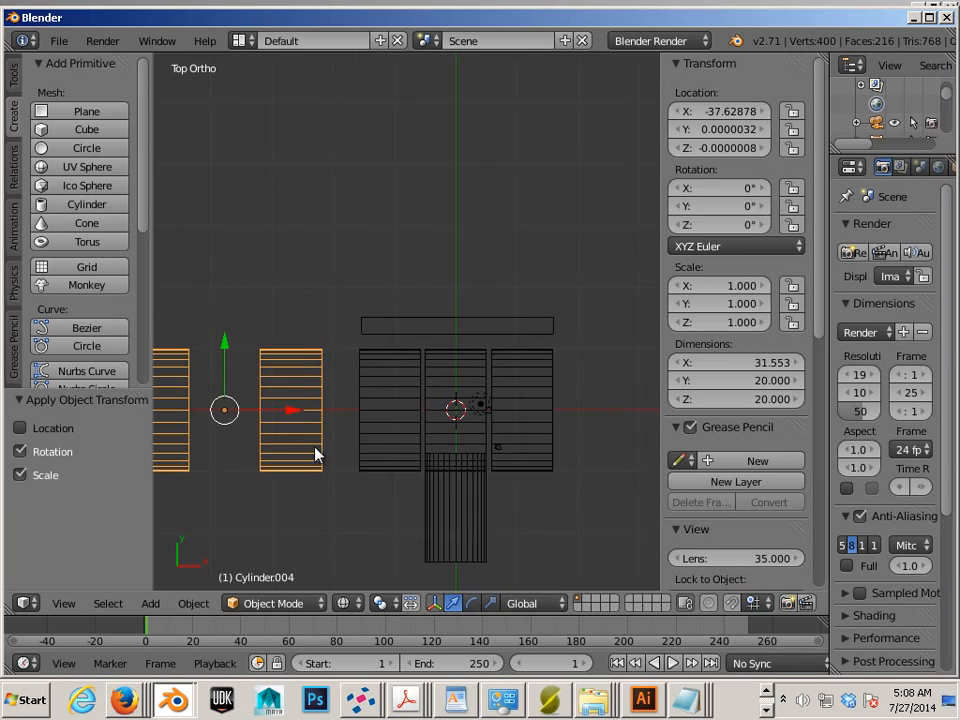
{"action": "right_click", "coordinate": [424, 325]}
{"action": "scroll", "coordinate": [450, 380], "scroll_direction": "up", "scroll_amount": 2}
{"action": "scroll", "coordinate": [454, 390], "scroll_direction": "up", "scroll_amount": 1}
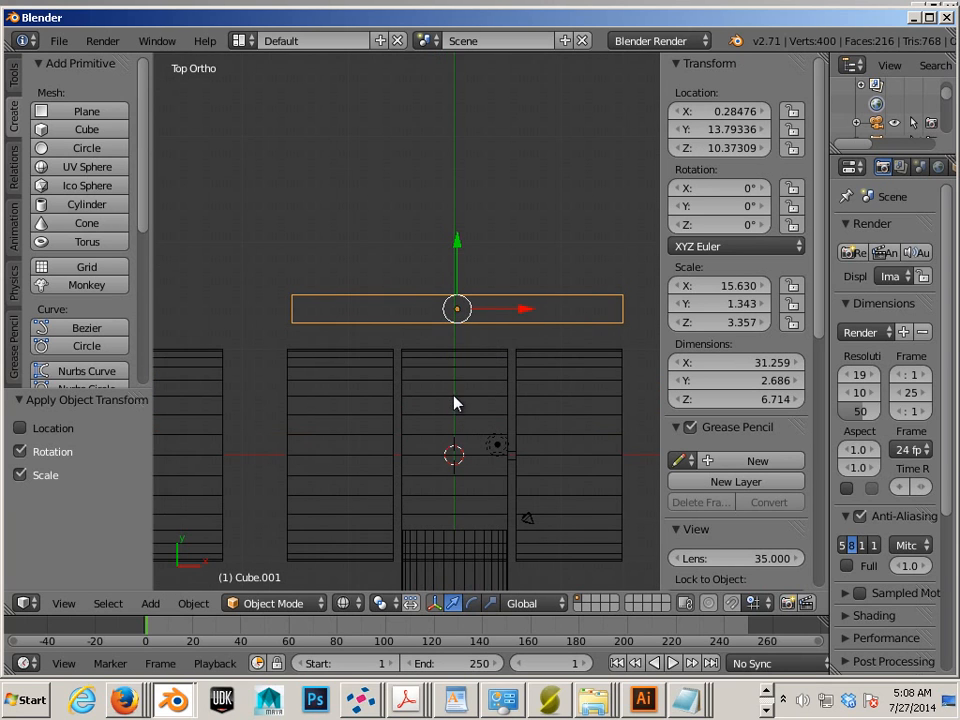
{"action": "right_click", "coordinate": [272, 410]}
{"action": "left_click", "coordinate": [768, 361]}
{"action": "key", "text": "ctrl+c"}
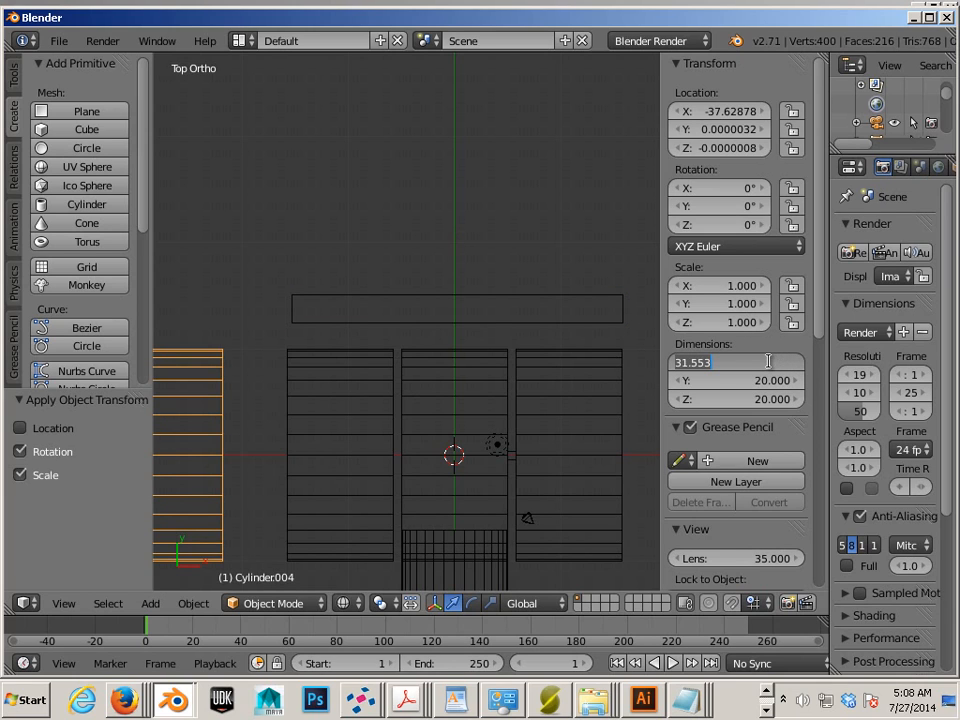
{"action": "right_click", "coordinate": [570, 328]}
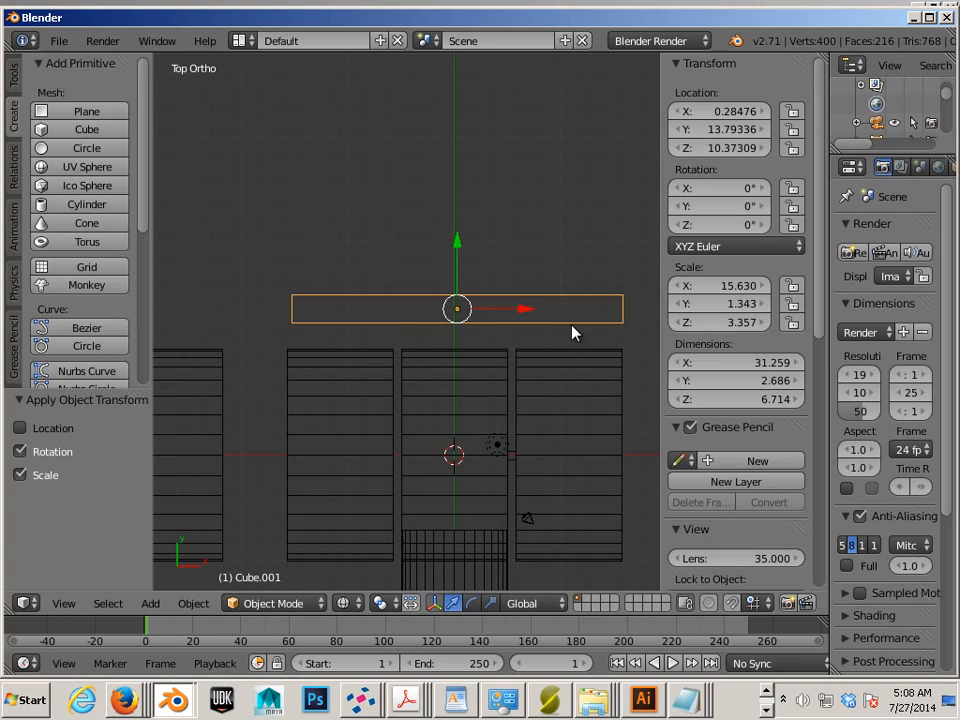
{"action": "left_click", "coordinate": [761, 362]}
{"action": "key", "text": "ctrl+v"}
{"action": "key", "text": "Return"}
Align the bar's ends with the three large cylinders, placing it at about X 0.02 and Y 12.29.
{"action": "left_click_drag", "start_coordinate": [454, 252], "coordinate": [451, 302]}
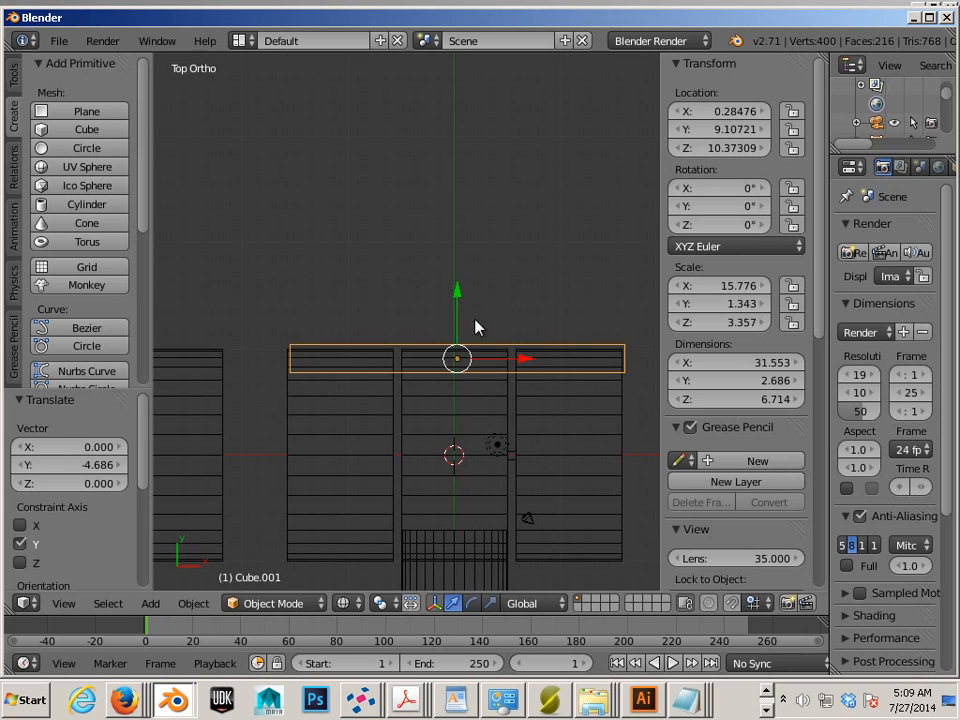
{"action": "left_click_drag", "start_coordinate": [526, 357], "coordinate": [519, 356]}
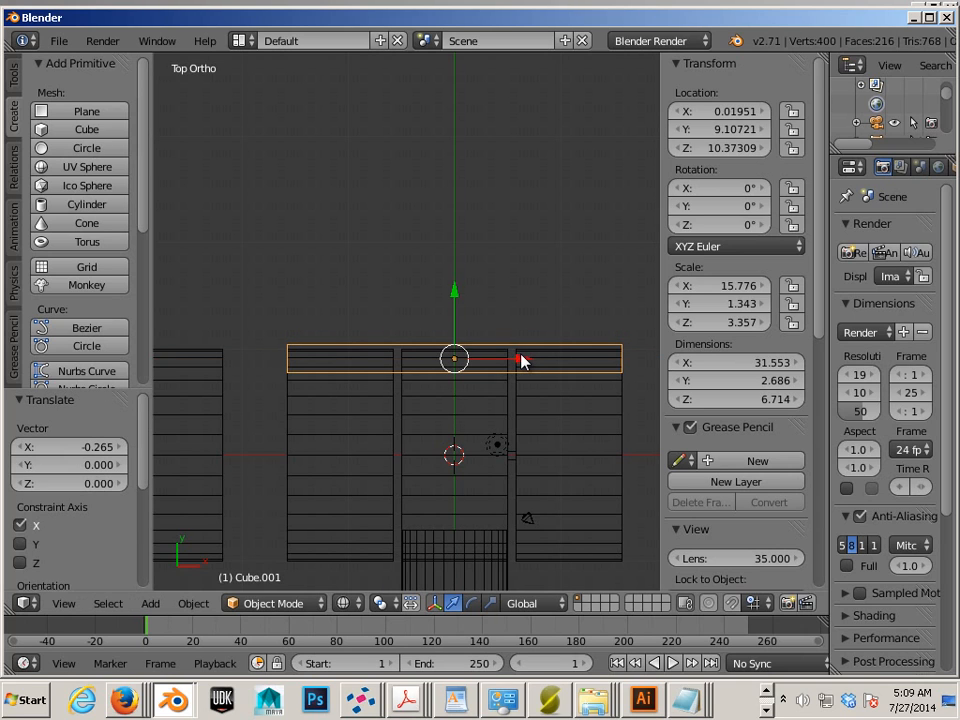
{"action": "left_click_drag", "start_coordinate": [455, 292], "coordinate": [454, 257]}
{"action": "scroll", "coordinate": [467, 289], "scroll_direction": "up", "scroll_amount": 2}
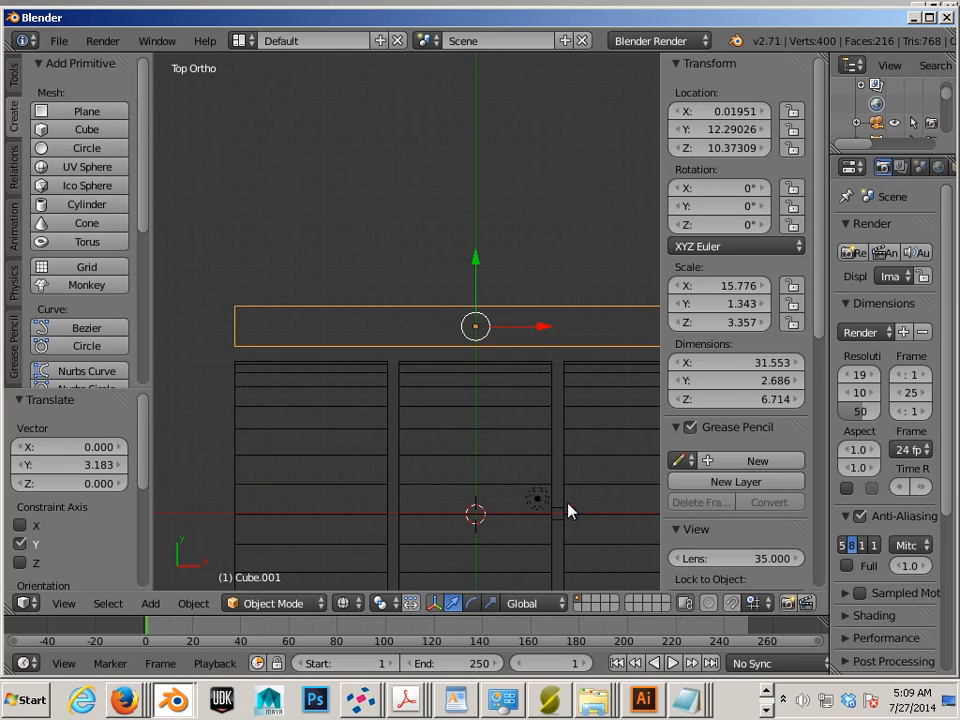
Move the small 0.8-unit cube to about X 0.004 and Y 10.5, between the middle cylinder and the bar.
{"action": "right_click", "coordinate": [558, 514]}
{"action": "left_click_drag", "start_coordinate": [558, 440], "coordinate": [545, 286]}
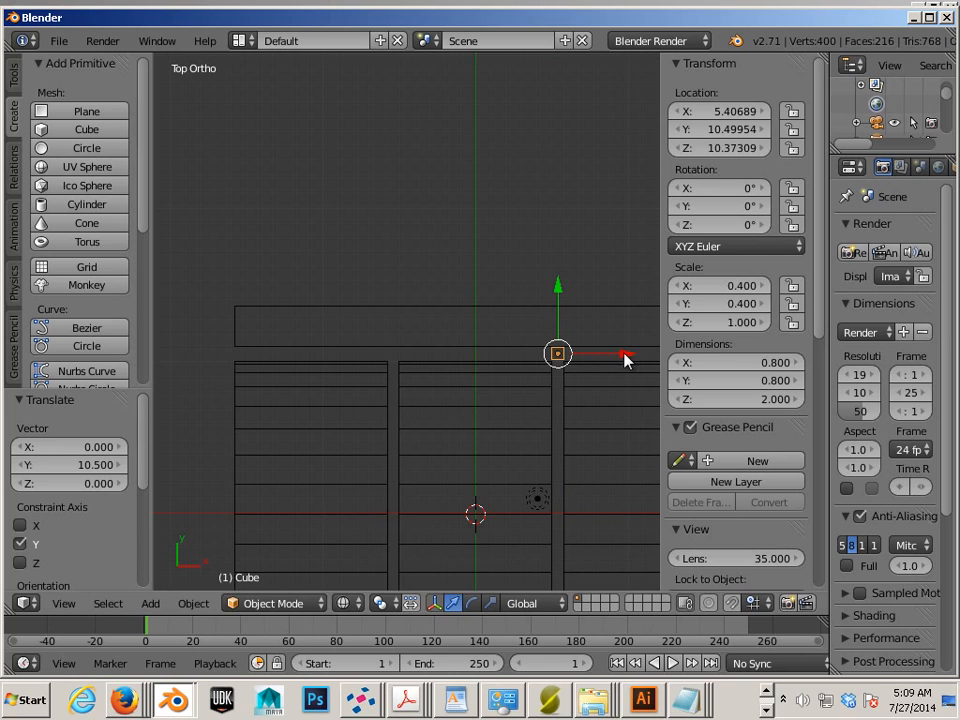
{"action": "left_click_drag", "start_coordinate": [626, 356], "coordinate": [541, 362]}
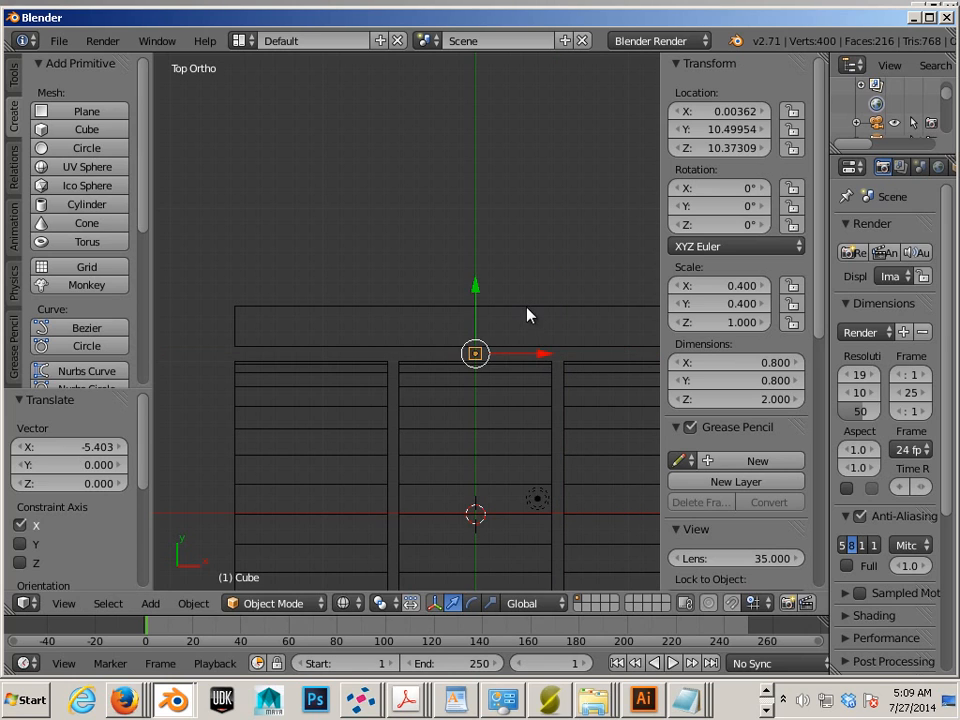
Stretch the long bar in Edit Mode by moving its four far-side vertices about 23.13 along Y.
{"action": "right_click", "coordinate": [527, 315]}
{"action": "scroll", "coordinate": [500, 386], "scroll_direction": "down", "scroll_amount": 5}
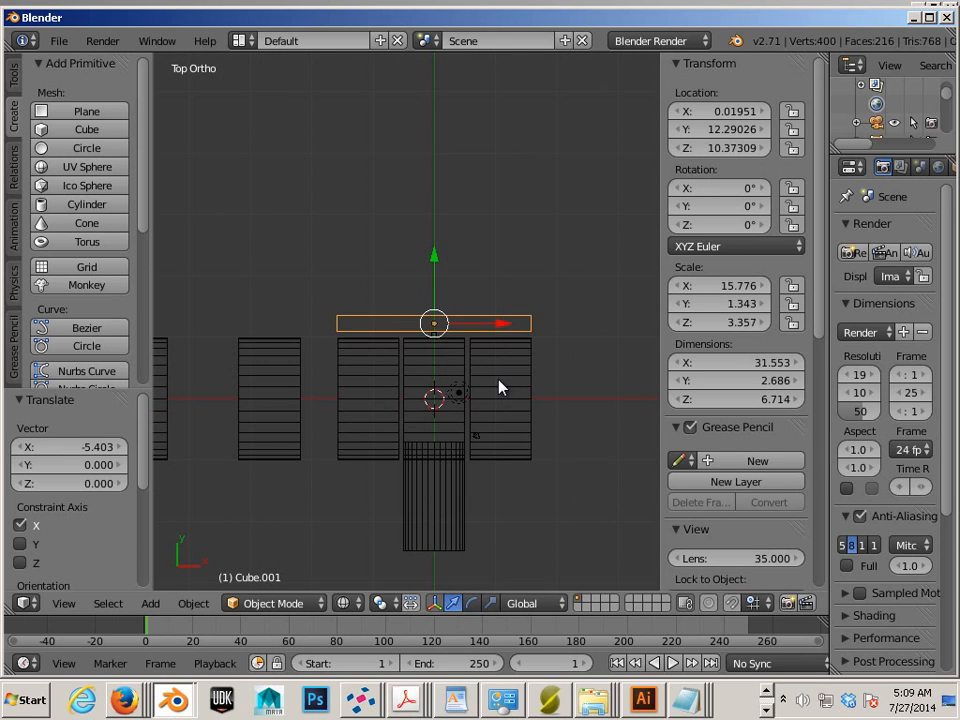
{"action": "scroll", "coordinate": [500, 388], "scroll_direction": "up", "scroll_amount": 2}
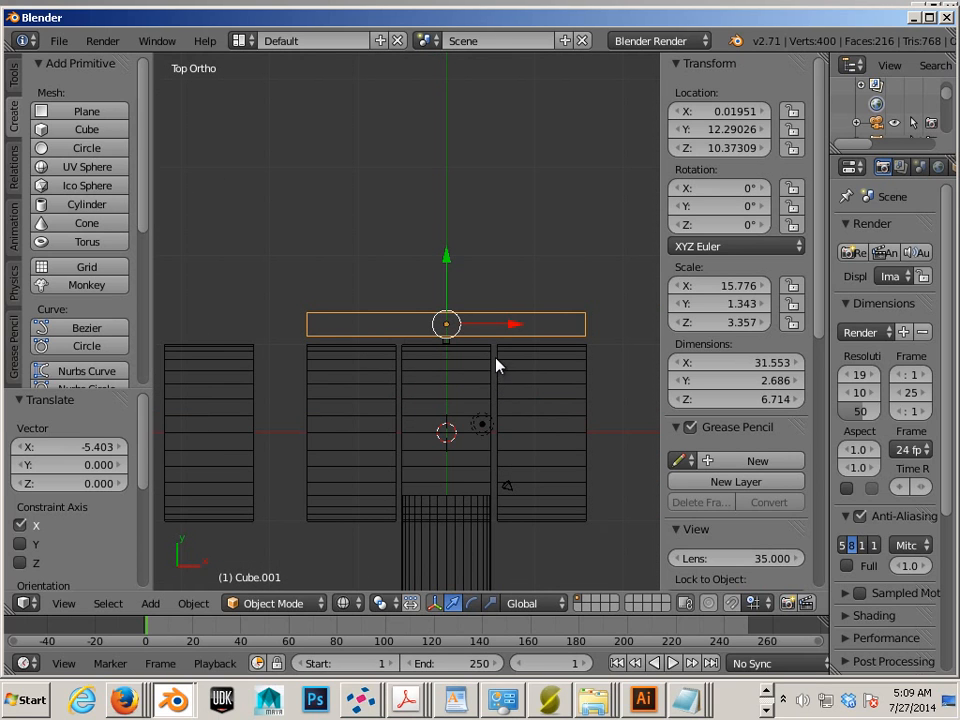
{"action": "key", "text": "Tab"}
{"action": "key", "text": "b"}
{"action": "left_click_drag", "start_coordinate": [270, 291], "coordinate": [589, 316]}
{"action": "key", "text": "g"}
{"action": "key", "text": "y"}
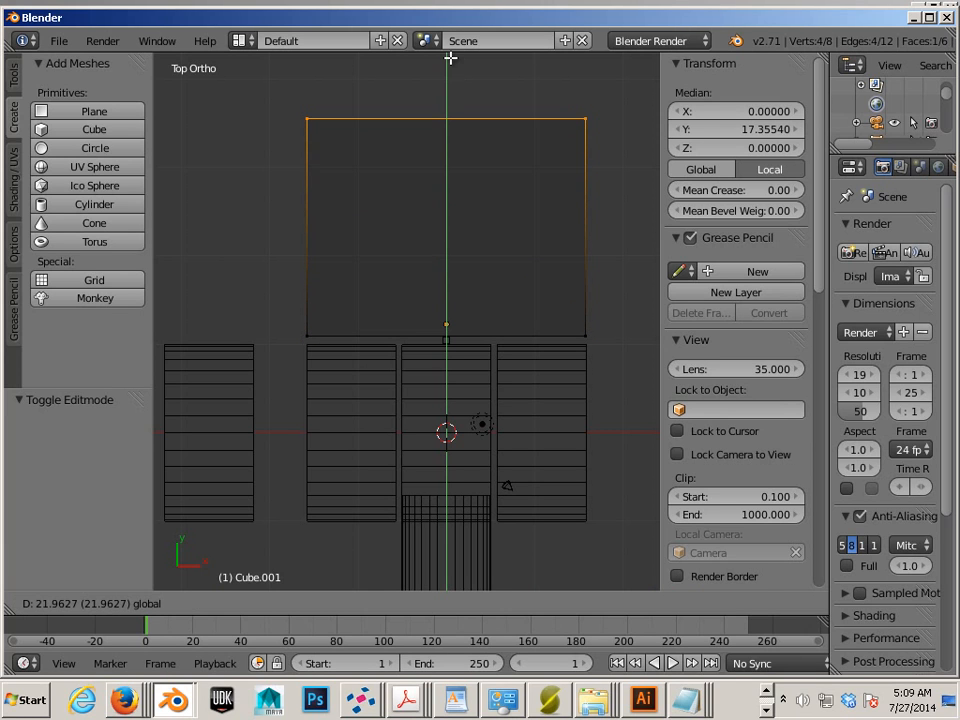
{"action": "left_click", "coordinate": [452, 580]}
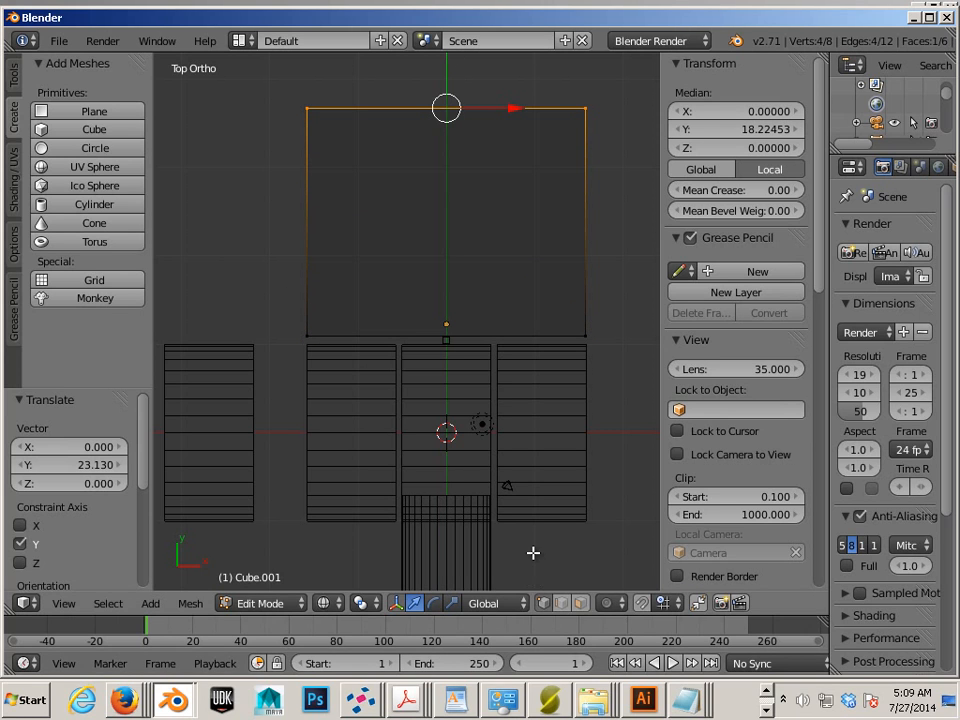
Extend the same vertices along Y until the box is about 31.76 deep and return to Object Mode.
{"action": "scroll", "coordinate": [533, 553], "scroll_direction": "down", "scroll_amount": 4}
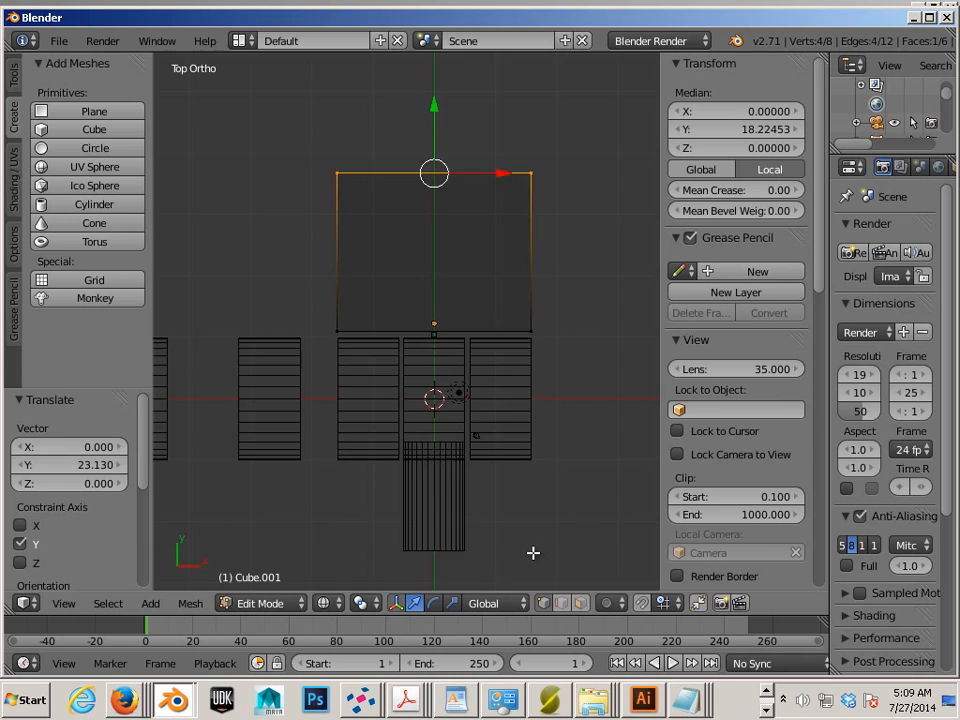
{"action": "key", "text": "g"}
{"action": "key", "text": "y"}
{"action": "left_click", "coordinate": [429, 130]}
{"action": "key", "text": "Tab"}
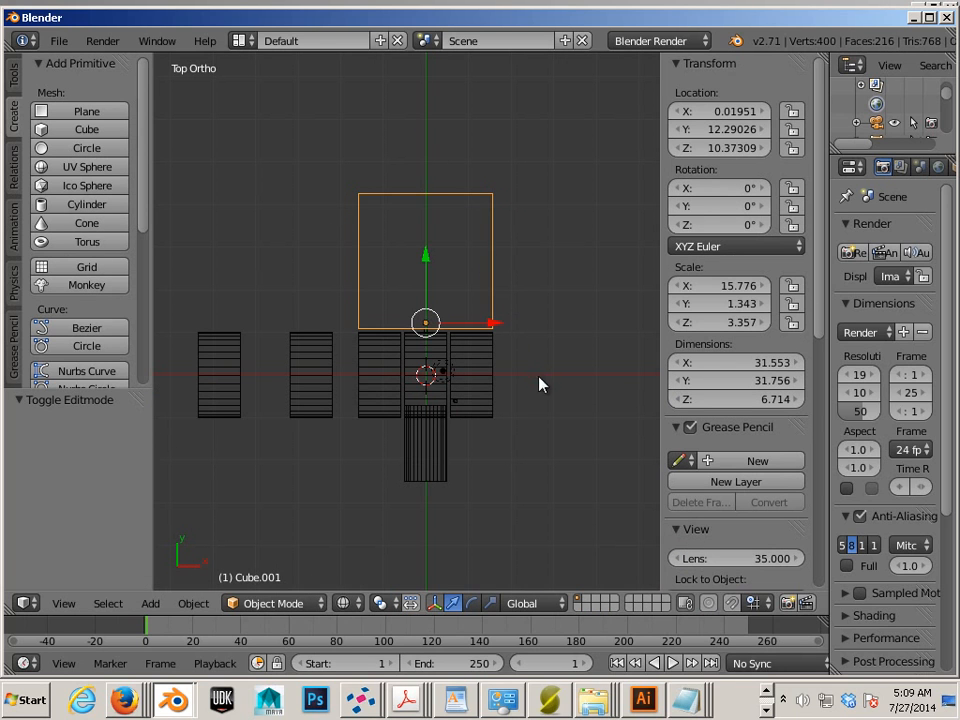
In right view, scale the box along Z to about 24.36 and move it to about Y 6.57, Z 0.25.
{"action": "middle_click_drag", "start_coordinate": [539, 383], "coordinate": [409, 262]}
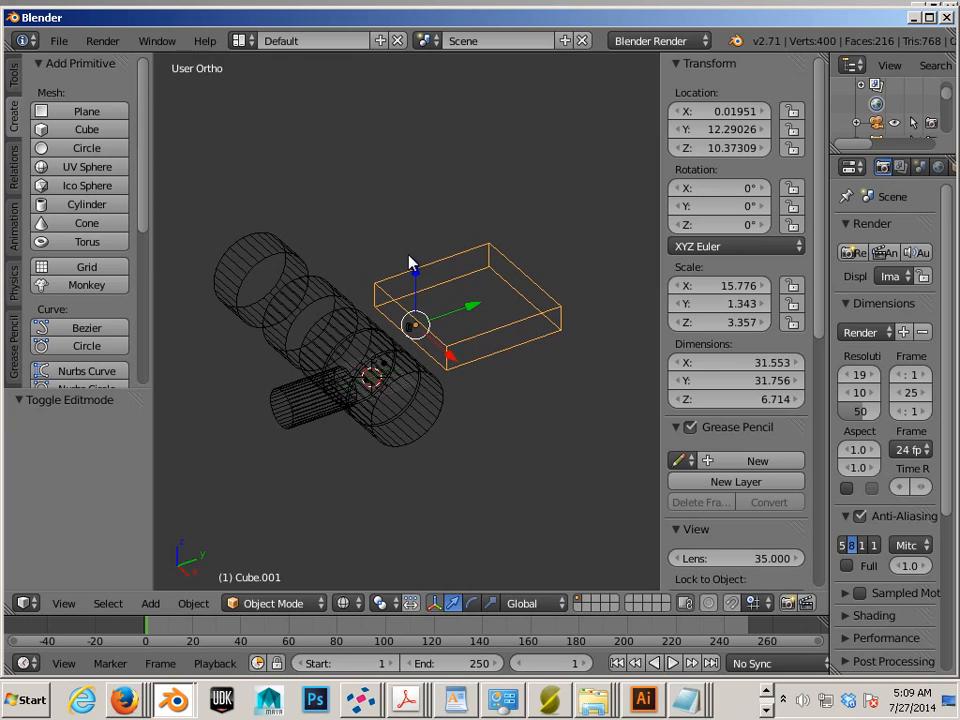
{"action": "key", "text": "KP_1"}
{"action": "key", "text": "KP_3"}
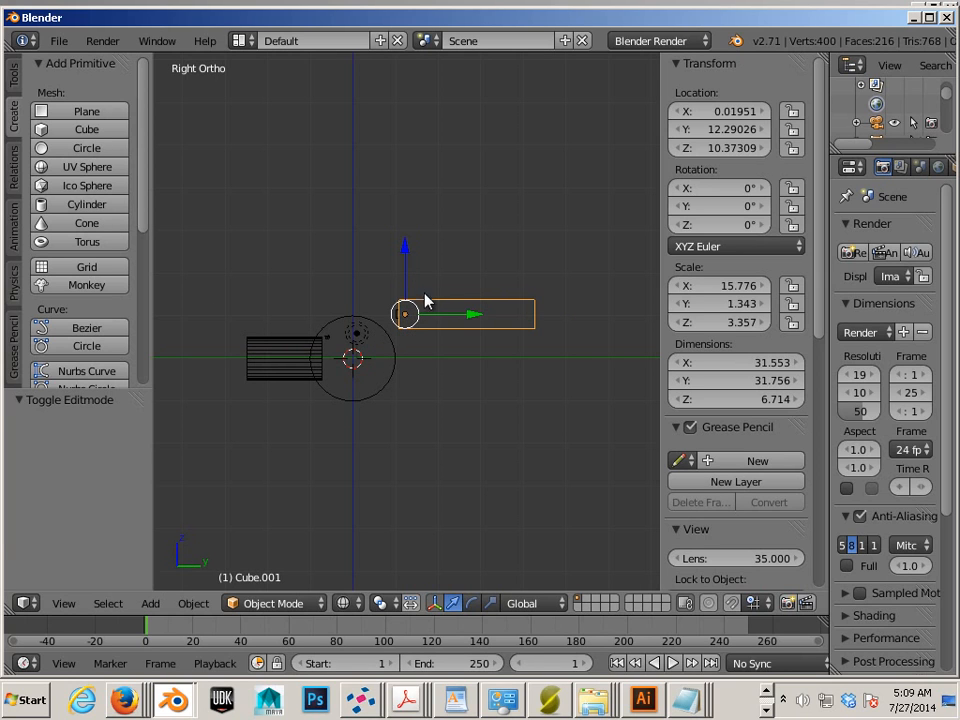
{"action": "key", "text": "ctrl+alt+s"}
{"action": "left_click_drag", "start_coordinate": [405, 246], "coordinate": [415, 206]}
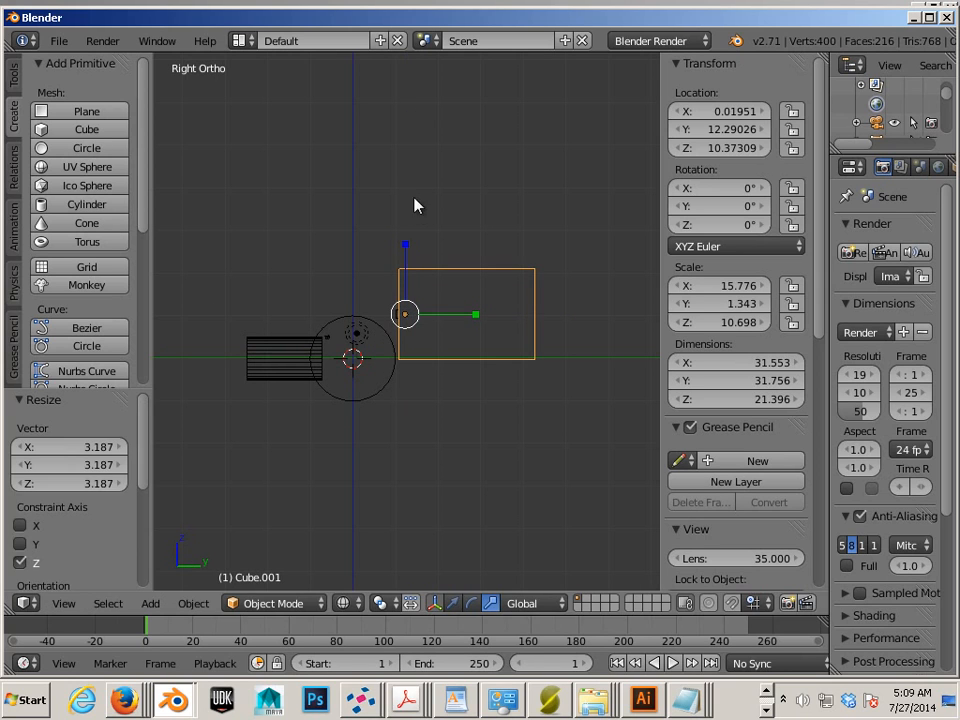
{"action": "left_click_drag", "start_coordinate": [407, 251], "coordinate": [405, 242]}
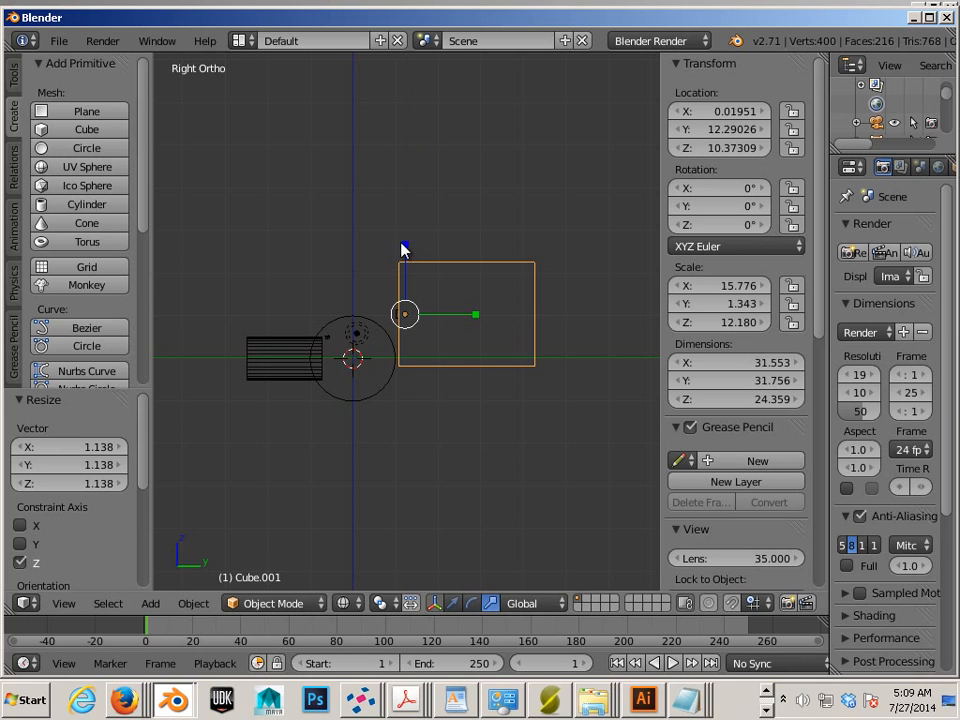
{"action": "key", "text": "g"}
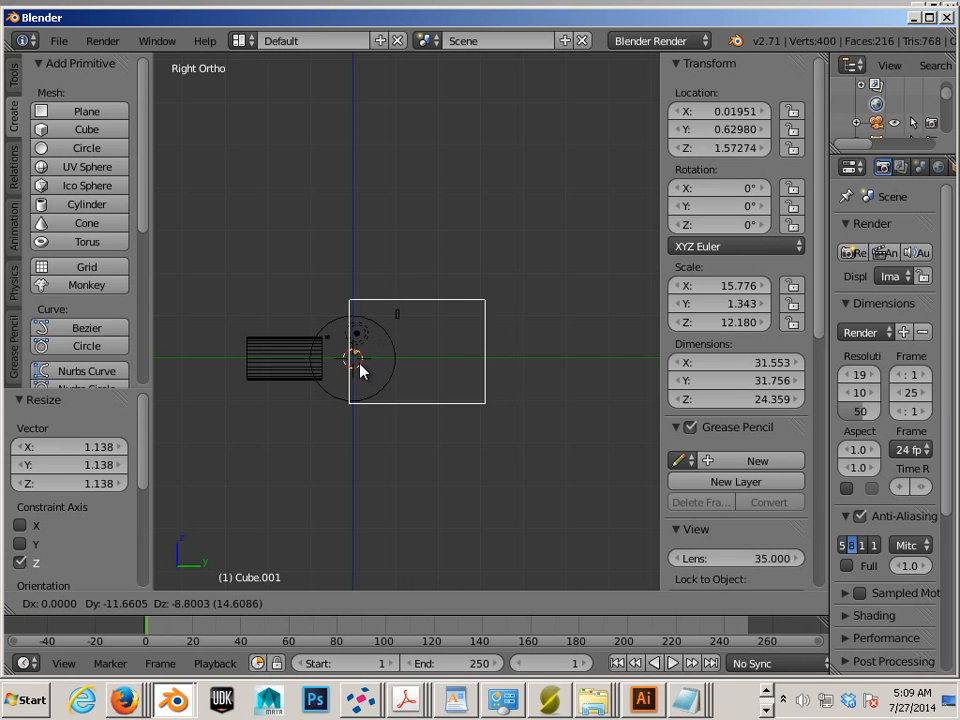
{"action": "left_click", "coordinate": [381, 379]}
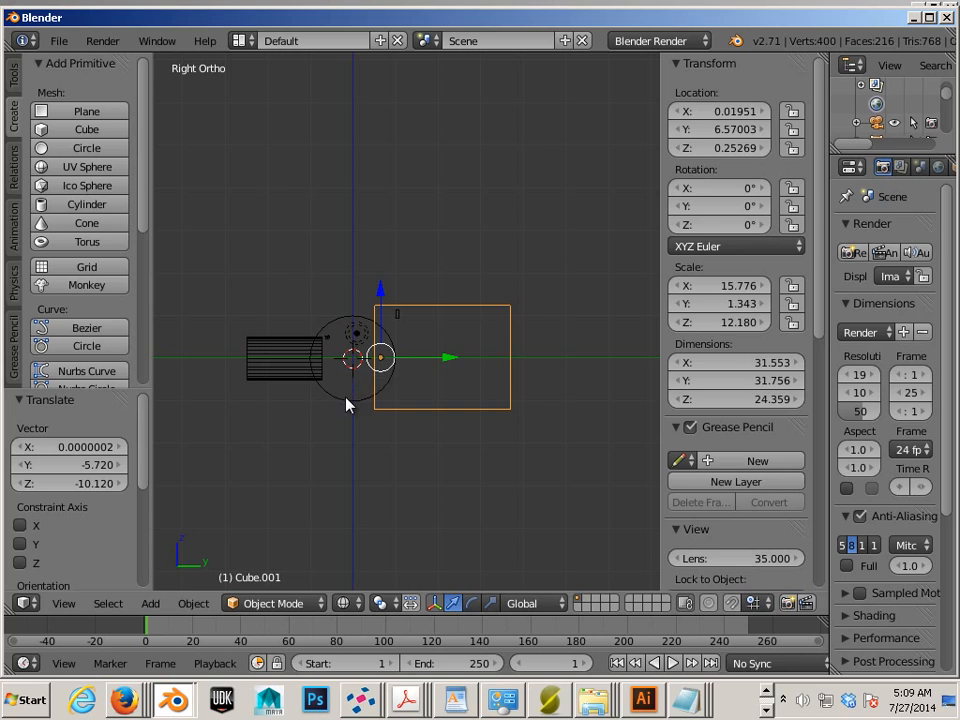
Compare the box with the large outer cylinder's dimensions and set the box's Z dimension to 10.
{"action": "right_click", "coordinate": [347, 404]}
{"action": "scroll", "coordinate": [386, 390], "scroll_direction": "up", "scroll_amount": 3}
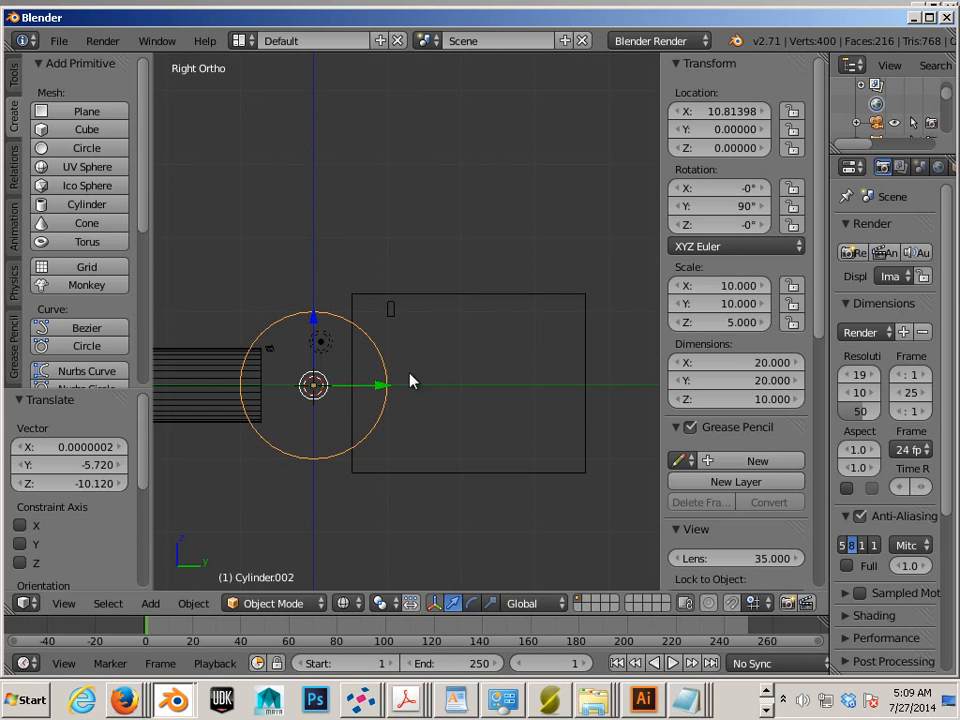
{"action": "right_click", "coordinate": [474, 483]}
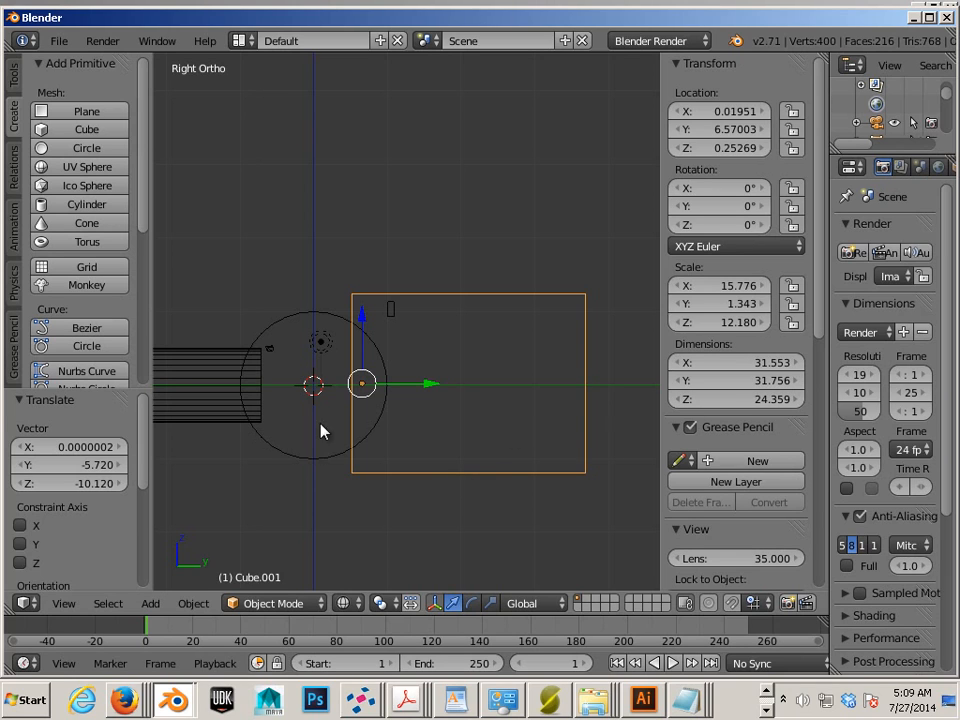
{"action": "right_click", "coordinate": [313, 456]}
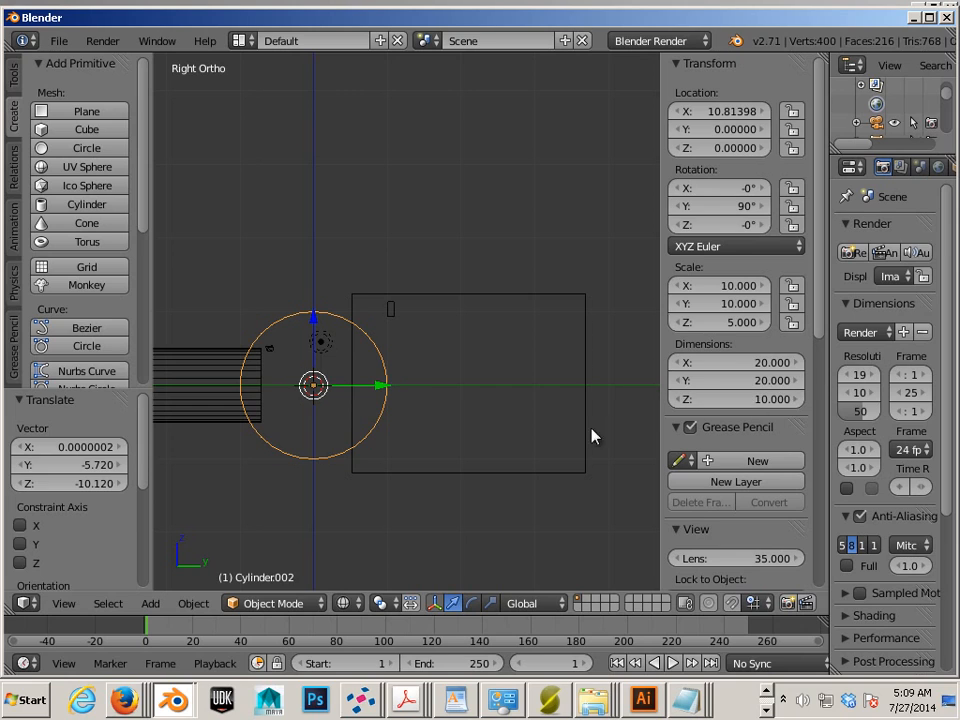
{"action": "right_click", "coordinate": [560, 469]}
{"action": "left_click", "coordinate": [760, 399]}
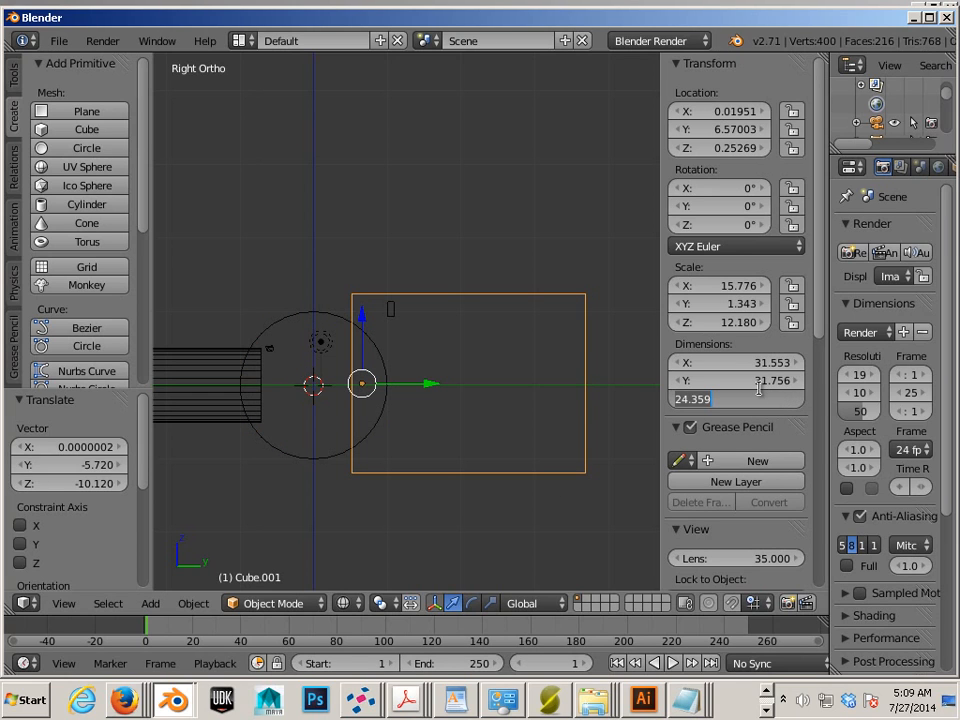
{"action": "type", "text": "V"}
{"action": "type", "text": "0"}
{"action": "key", "text": "Return"}
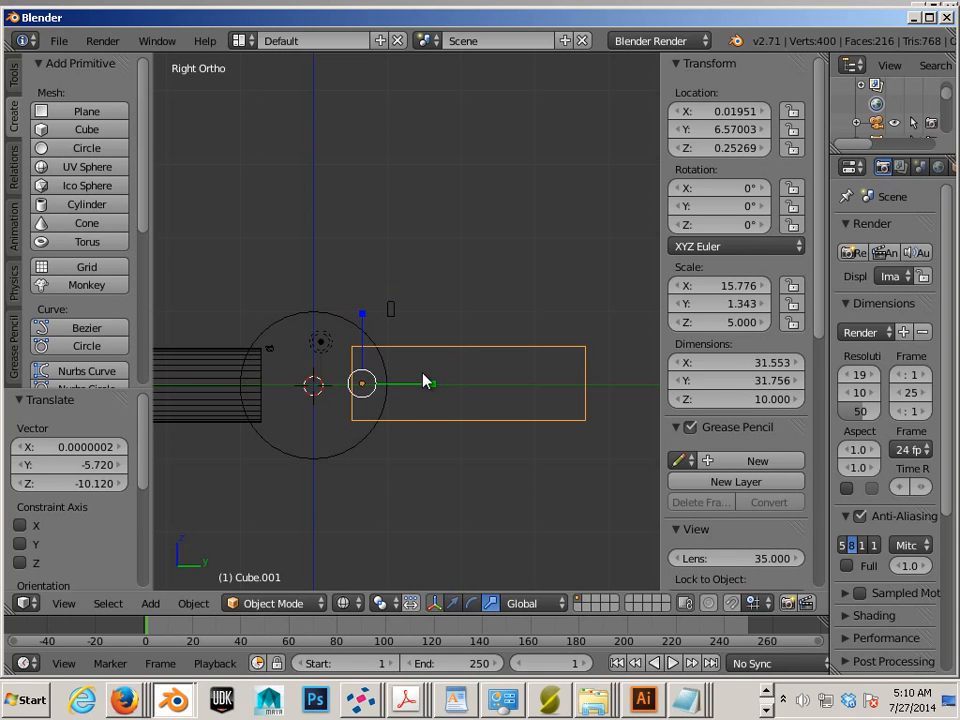
Scale the box along Z to about 19.3 and move it about -6.49 along Y into the cylinders.
{"action": "key", "text": "s"}
{"action": "key", "text": "z"}
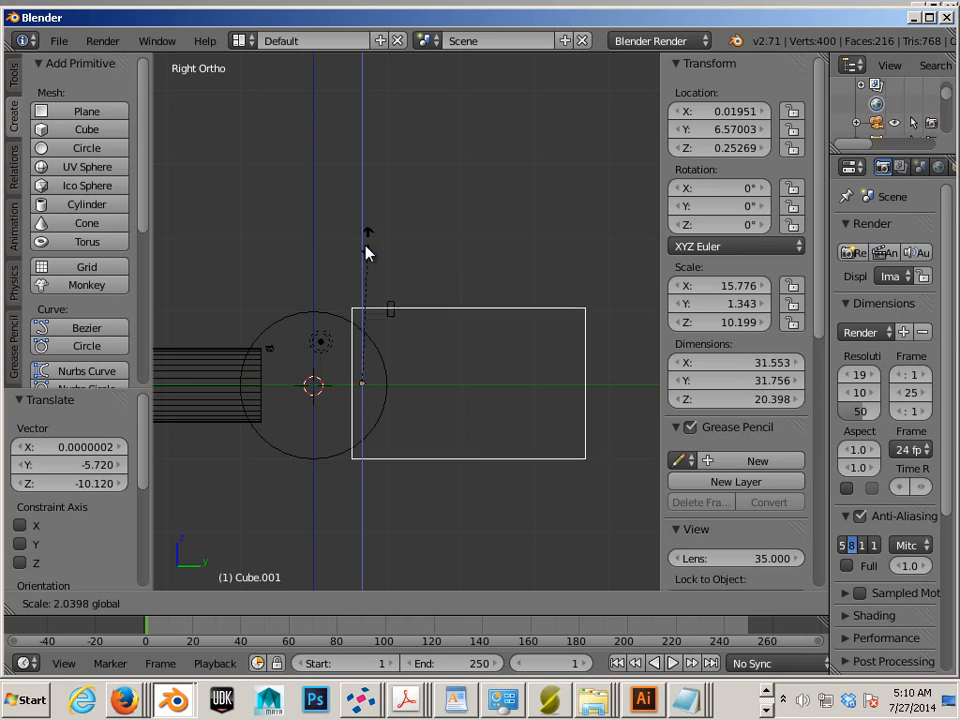
{"action": "left_click", "coordinate": [364, 253]}
{"action": "key", "text": "g"}
{"action": "key", "text": "y"}
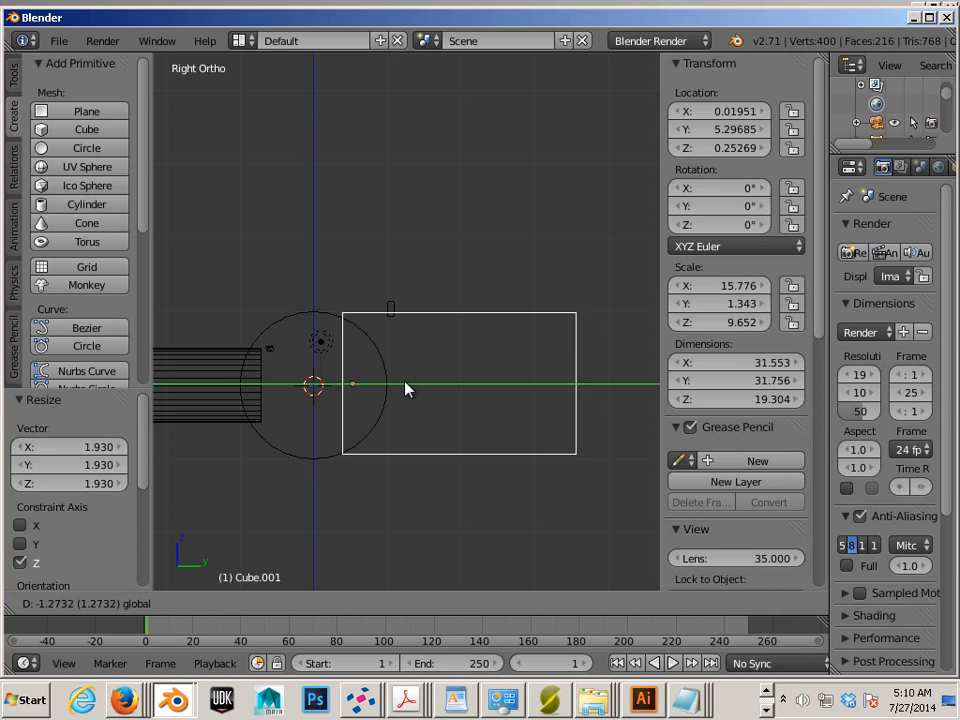
{"action": "left_click", "coordinate": [378, 393]}
{"action": "scroll", "coordinate": [351, 383], "scroll_direction": "up", "scroll_amount": 2}
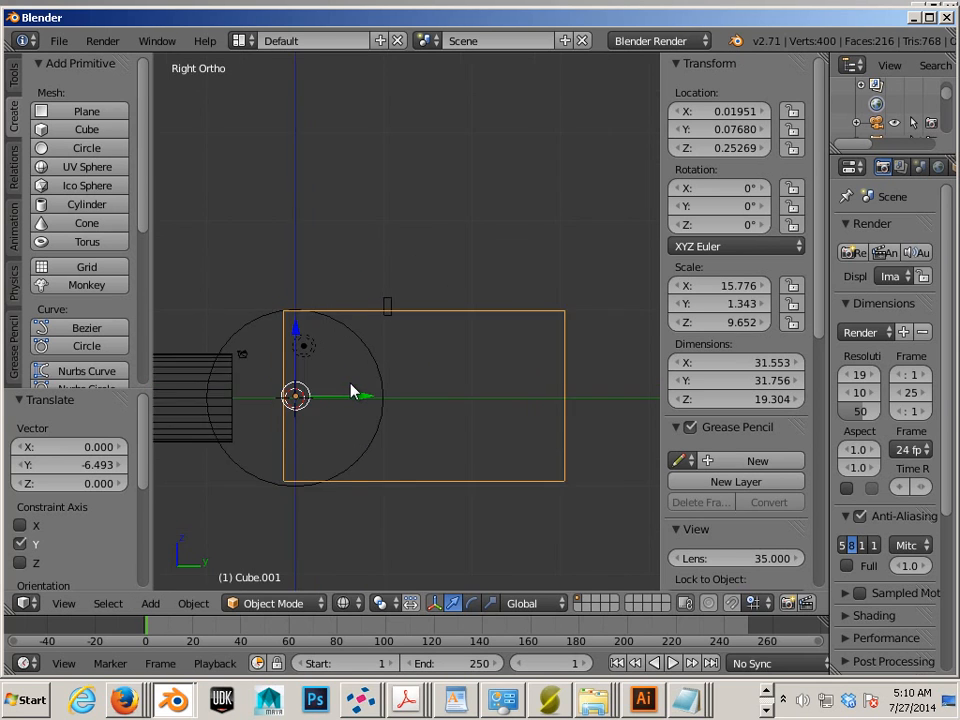
Lower the box about 0.18 along Z to centre it vertically on the large cylinders.
{"action": "middle_click_drag", "start_coordinate": [402, 364], "coordinate": [550, 326], "text": "shift"}
{"action": "scroll", "coordinate": [460, 347], "scroll_direction": "up", "scroll_amount": 2}
{"action": "key", "text": "g"}
{"action": "key", "text": "z"}
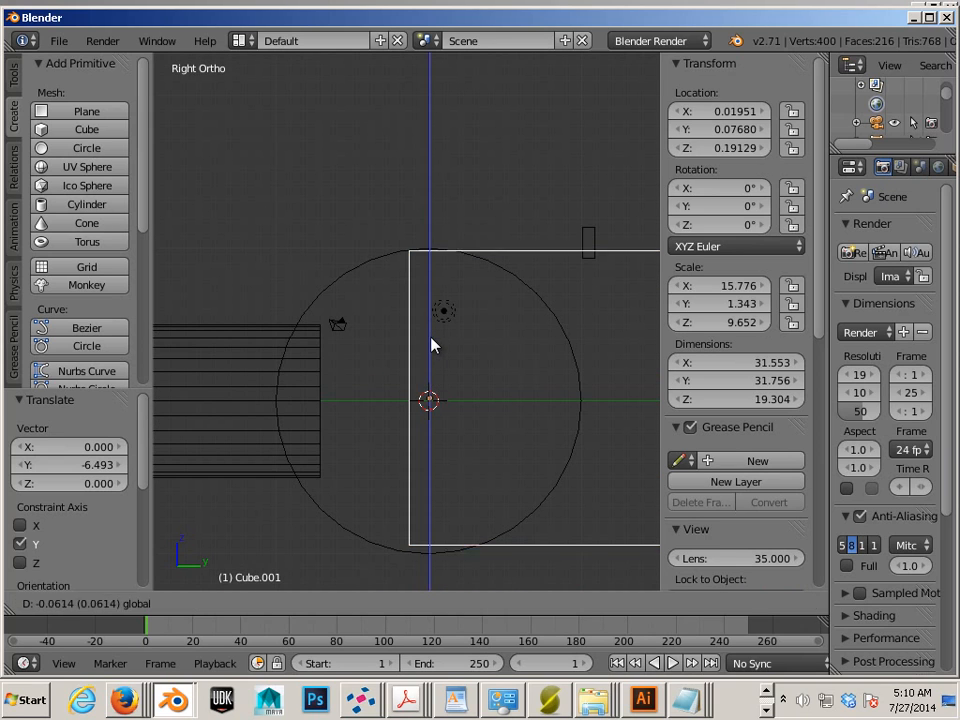
{"action": "left_click", "coordinate": [432, 346]}
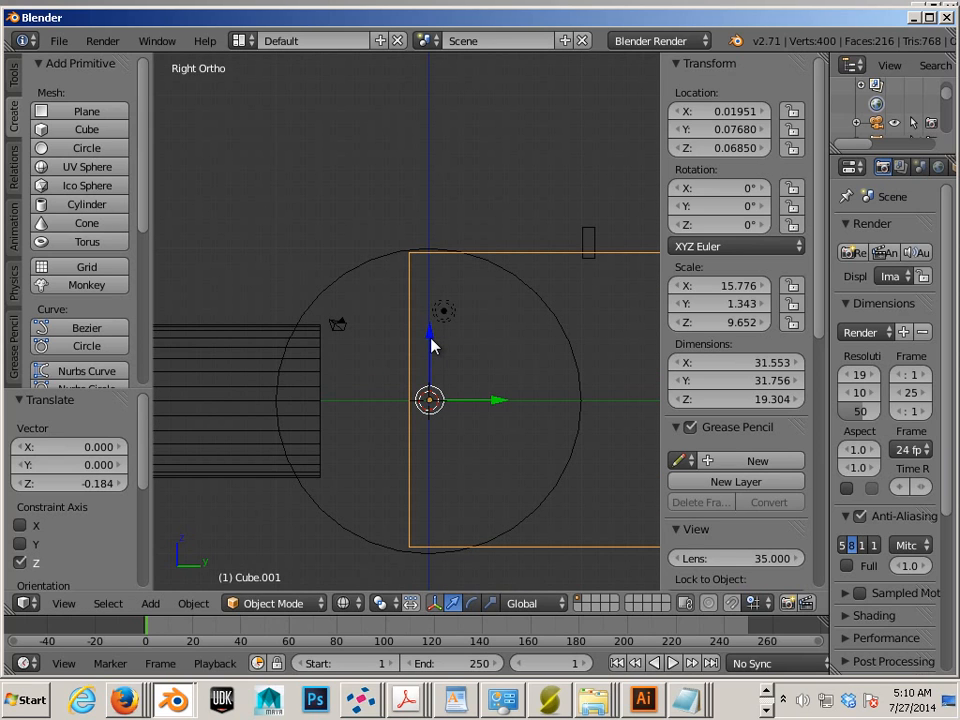
Scale the box along Z to the cylinders' height and set its Z dimension to exactly 20.
{"action": "key", "text": "s"}
{"action": "key", "text": "z"}
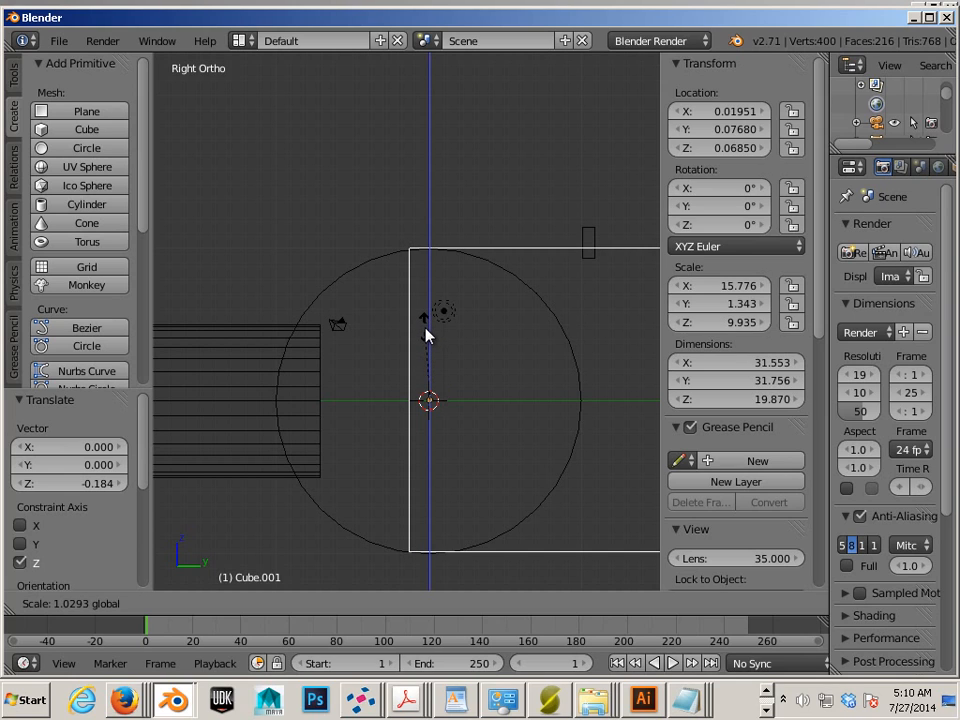
{"action": "left_click", "coordinate": [426, 328]}
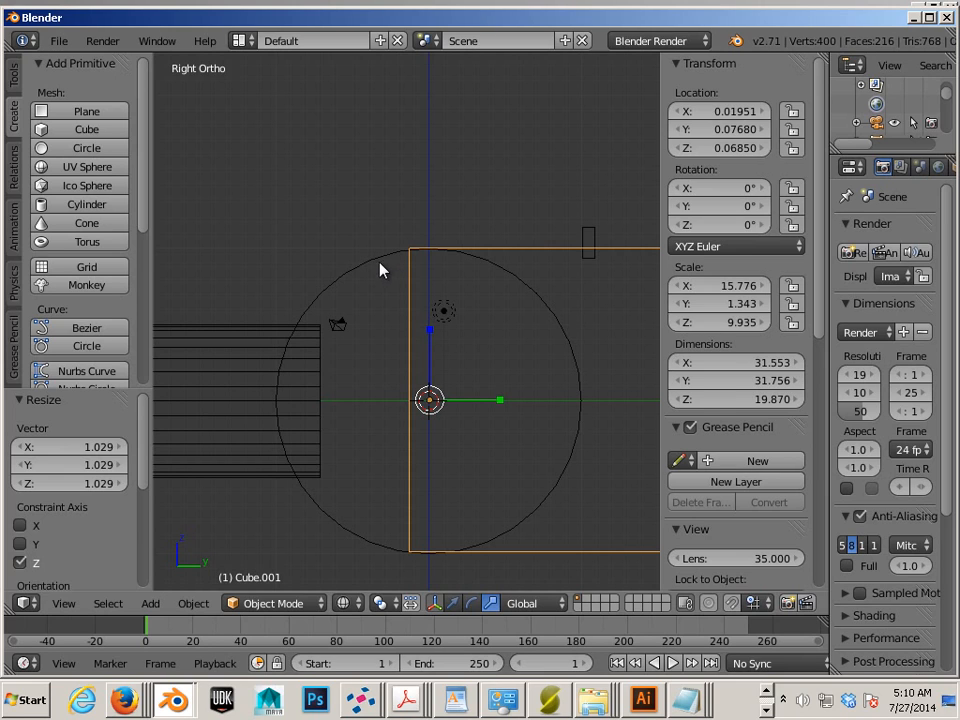
{"action": "left_click", "coordinate": [756, 399]}
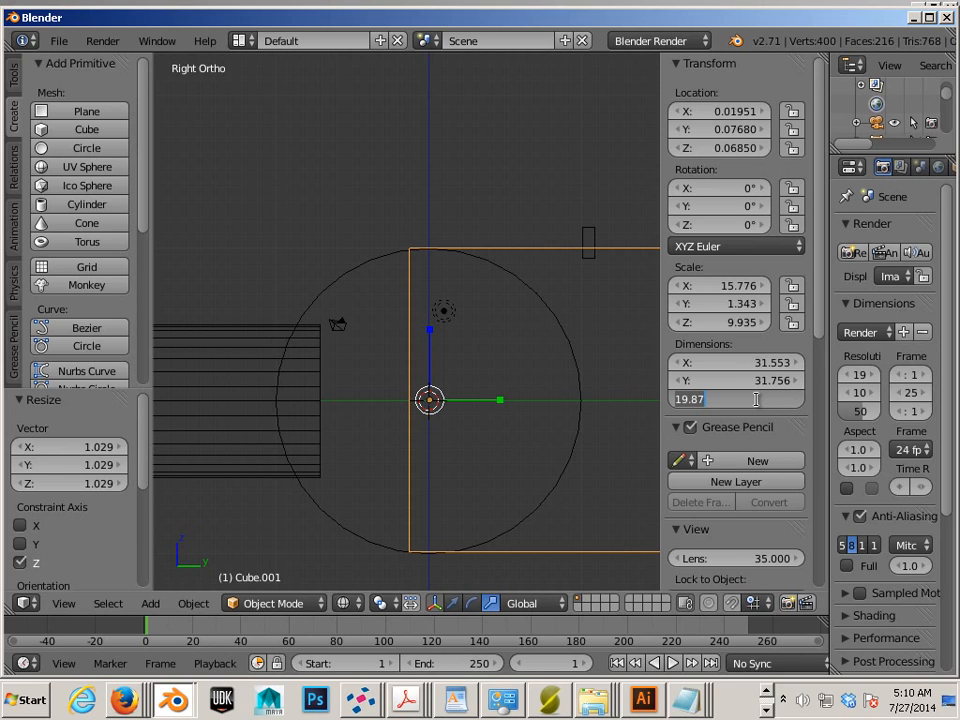
{"action": "type", "text": "20"}
{"action": "key", "text": "Return"}
Move the box about 12.22 along Y so it sits just behind the large cylinders.
{"action": "scroll", "coordinate": [452, 336], "scroll_direction": "down", "scroll_amount": 3}
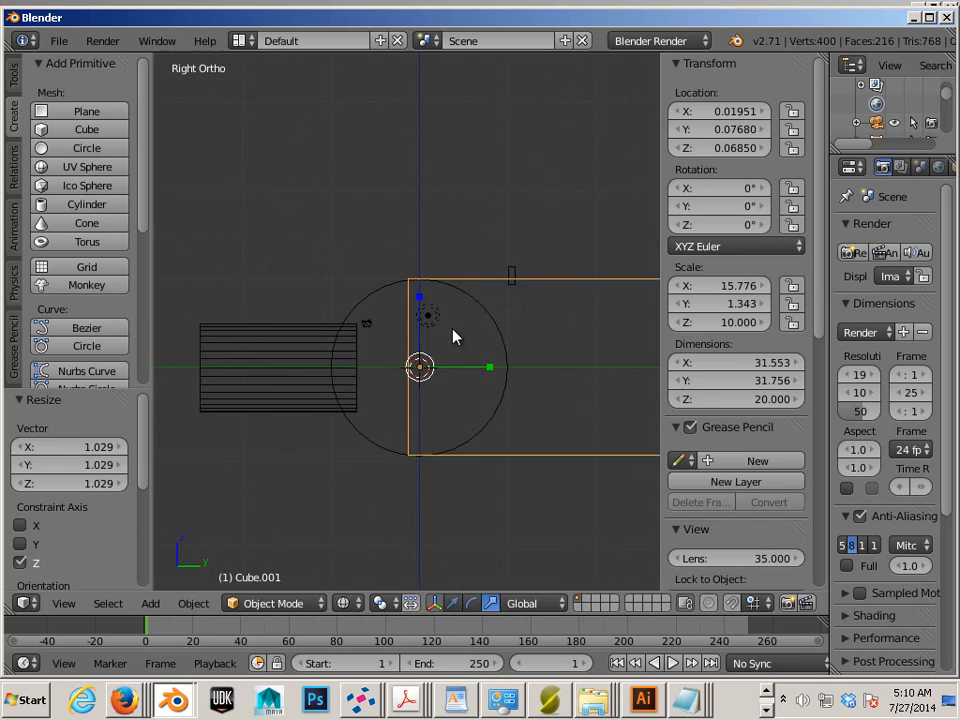
{"action": "scroll", "coordinate": [453, 331], "scroll_direction": "down", "scroll_amount": 2}
{"action": "key", "text": "w"}
{"action": "left_click_drag", "start_coordinate": [488, 360], "coordinate": [561, 364]}
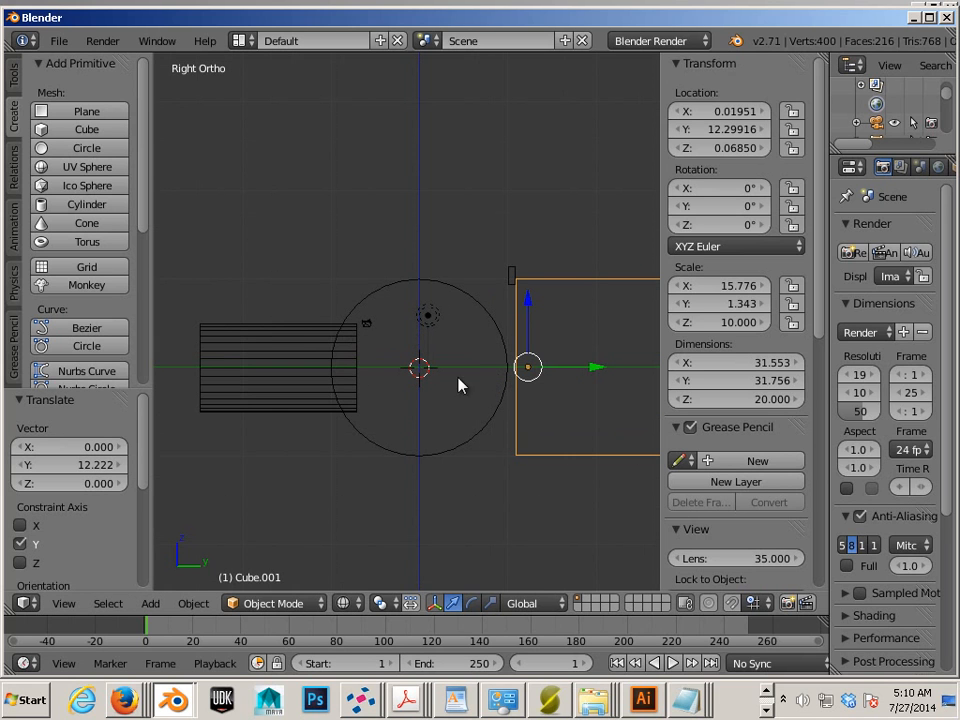
In solid shading, select the two large outer cylinders and join them into one object.
{"action": "mouse_move", "coordinate": [429, 358]}
{"action": "middle_mouse_down"}
{"action": "mouse_move", "coordinate": [459, 444]}
{"action": "mouse_move", "coordinate": [425, 485]}
{"action": "mouse_move", "coordinate": [454, 480]}
{"action": "mouse_move", "coordinate": [420, 497]}
{"action": "mouse_move", "coordinate": [502, 510]}
{"action": "mouse_move", "coordinate": [480, 437]}
{"action": "middle_mouse_up"}
{"action": "key", "text": "z"}
{"action": "right_click", "coordinate": [478, 428]}
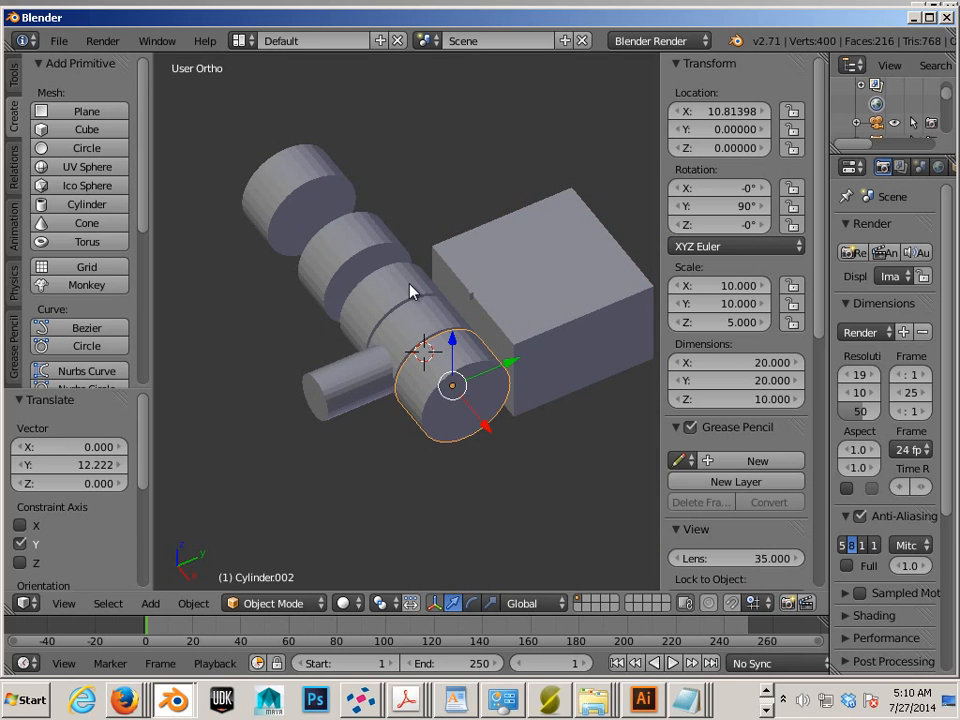
{"action": "right_click", "coordinate": [398, 340]}
{"action": "left_click", "coordinate": [194, 603]}
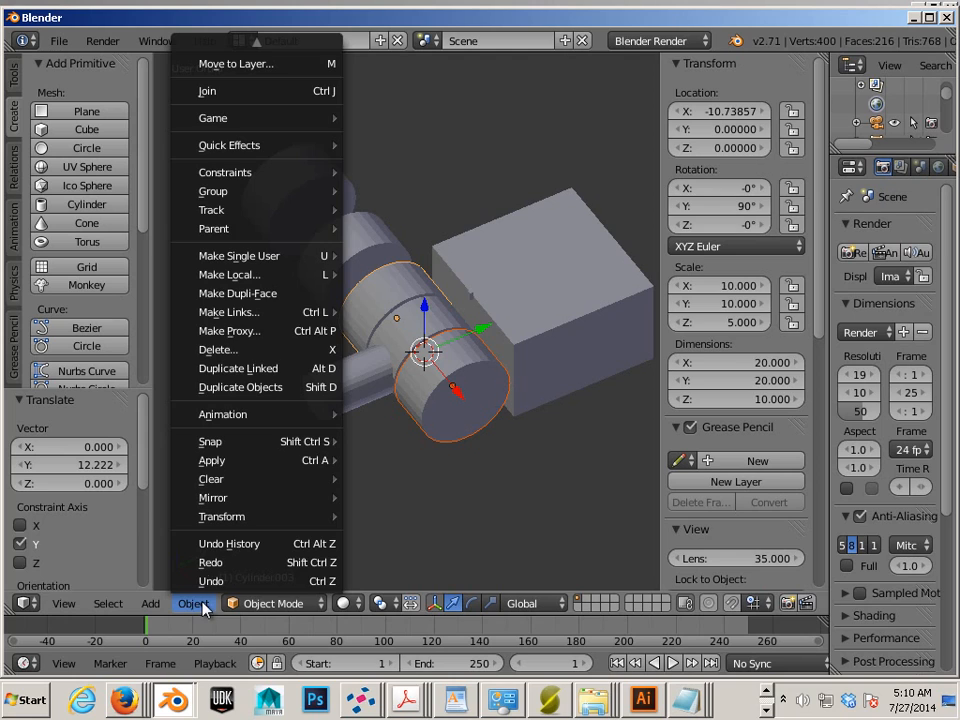
{"action": "left_click", "coordinate": [221, 92]}
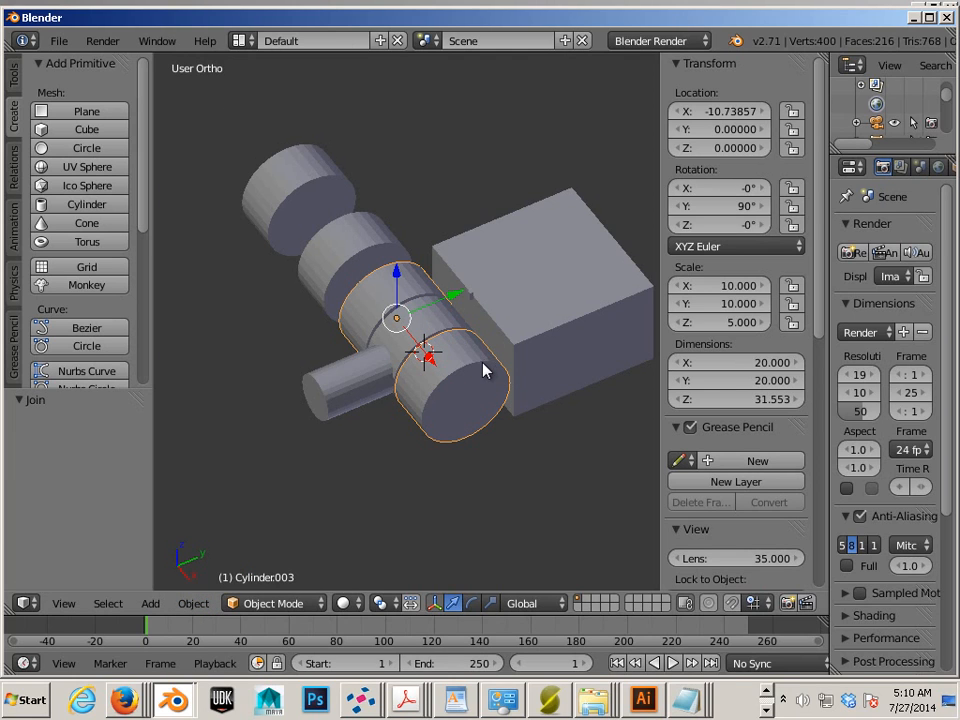
Delete the spare duplicate pair of cylinders beside the model.
{"action": "right_click", "coordinate": [339, 272]}
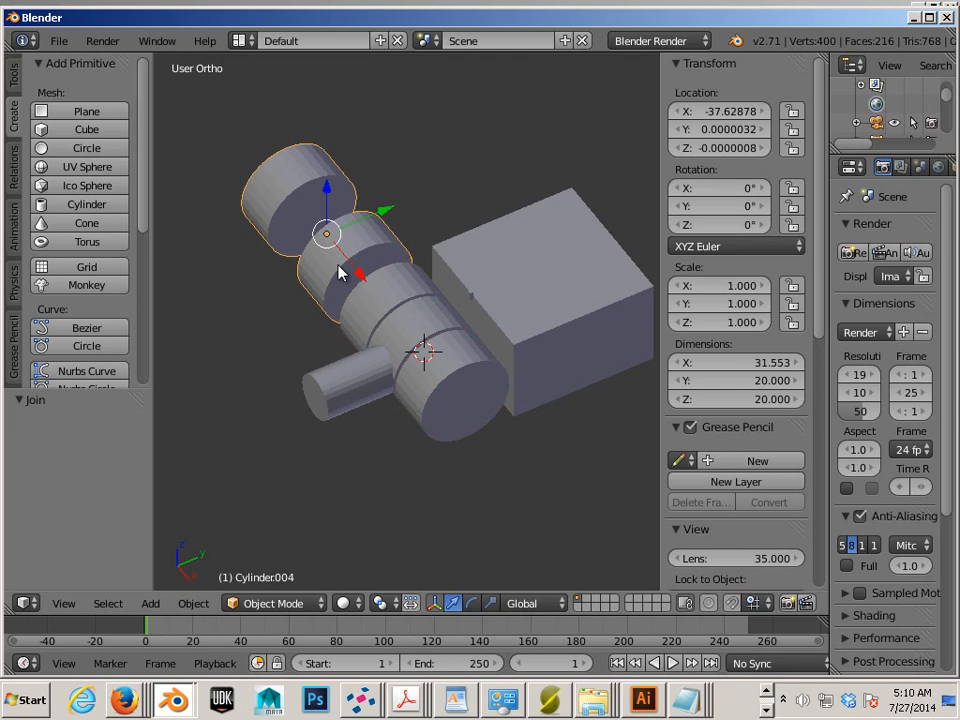
{"action": "key", "text": "x"}
{"action": "left_click", "coordinate": [339, 268]}
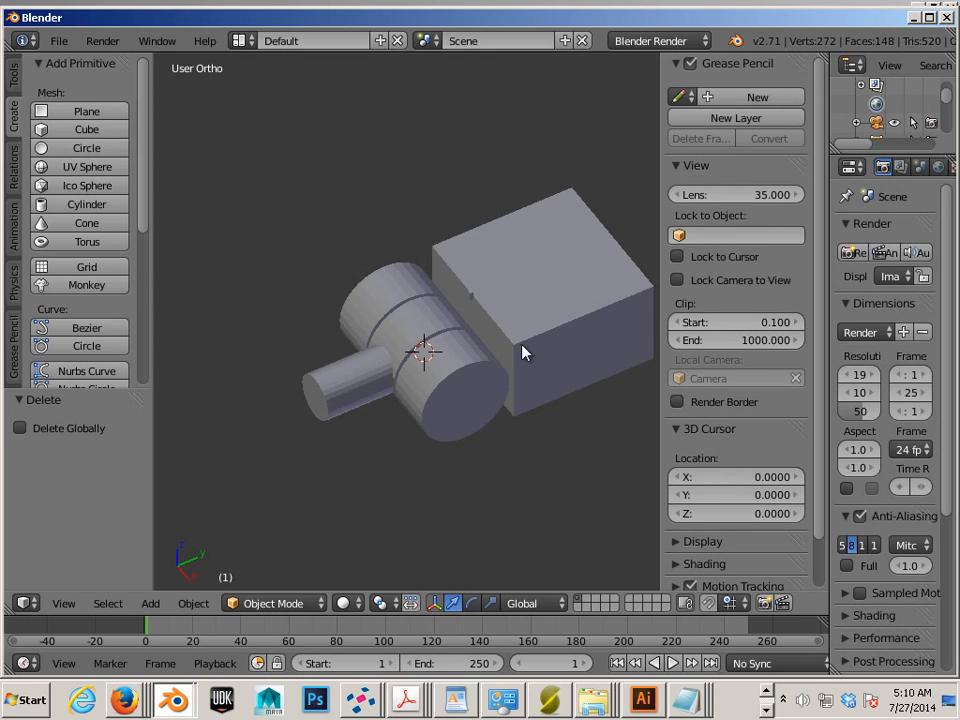
{"action": "right_click", "coordinate": [447, 390]}
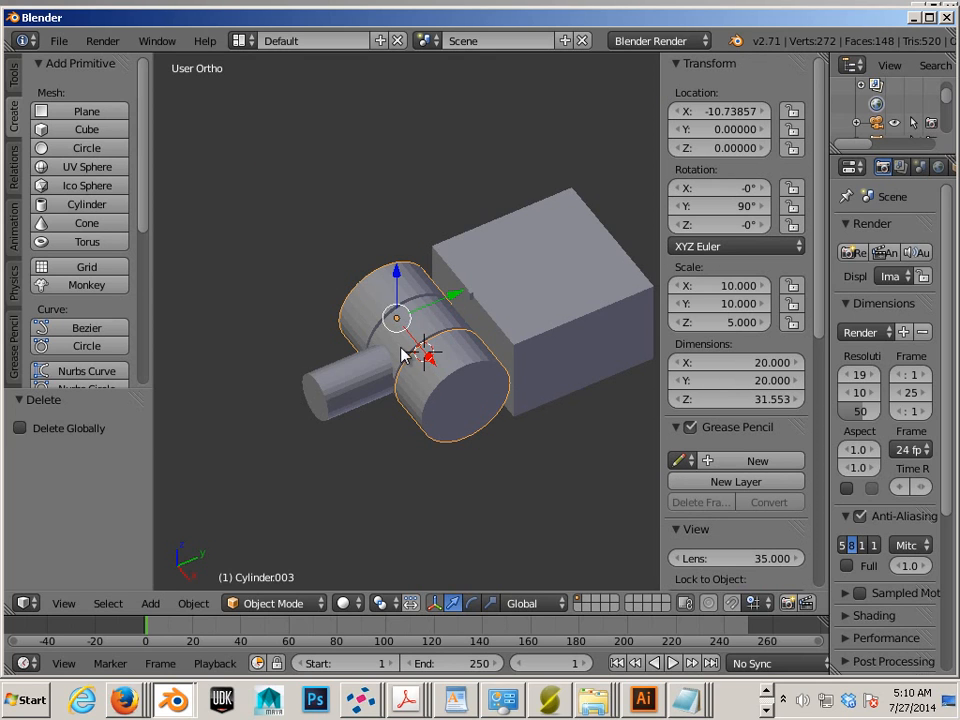
{"action": "right_click", "coordinate": [399, 321]}
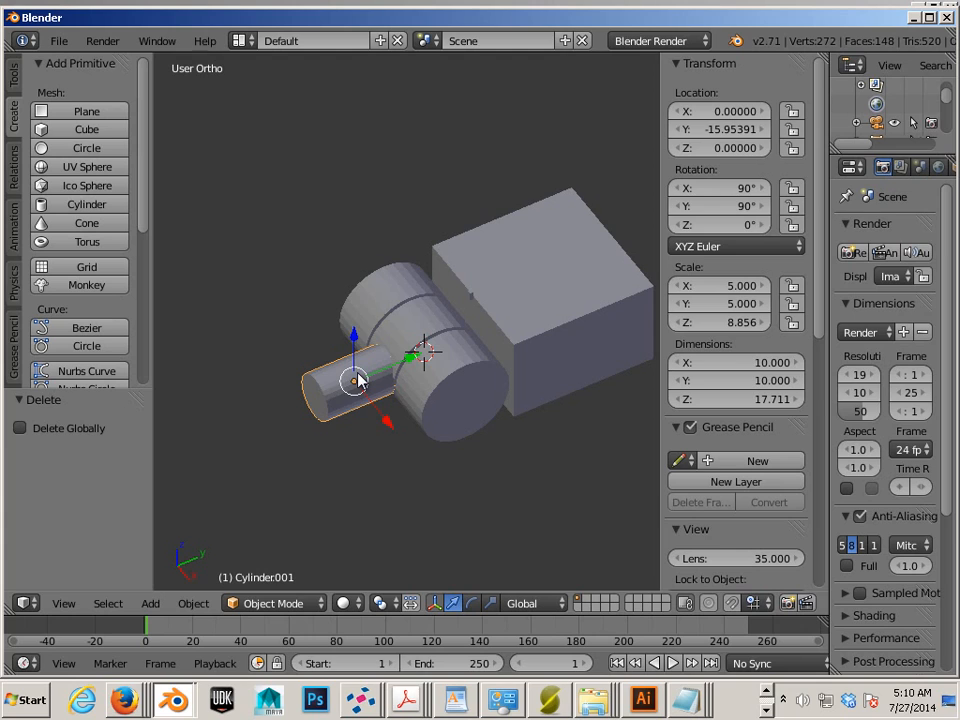
{"action": "right_click", "coordinate": [510, 328]}
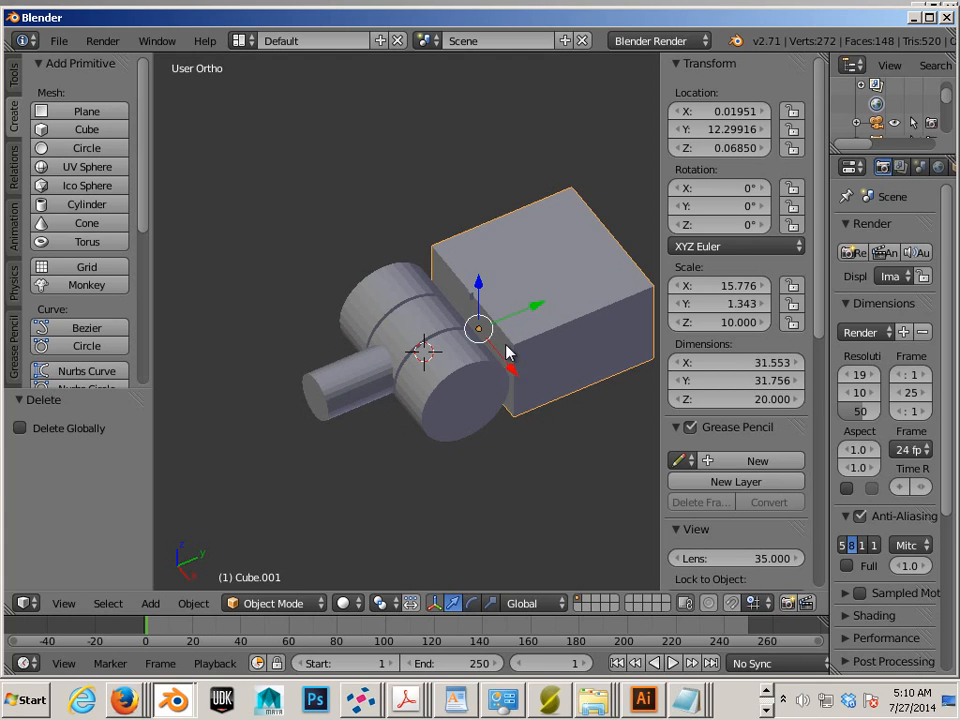
{"action": "left_click", "coordinate": [472, 291]}
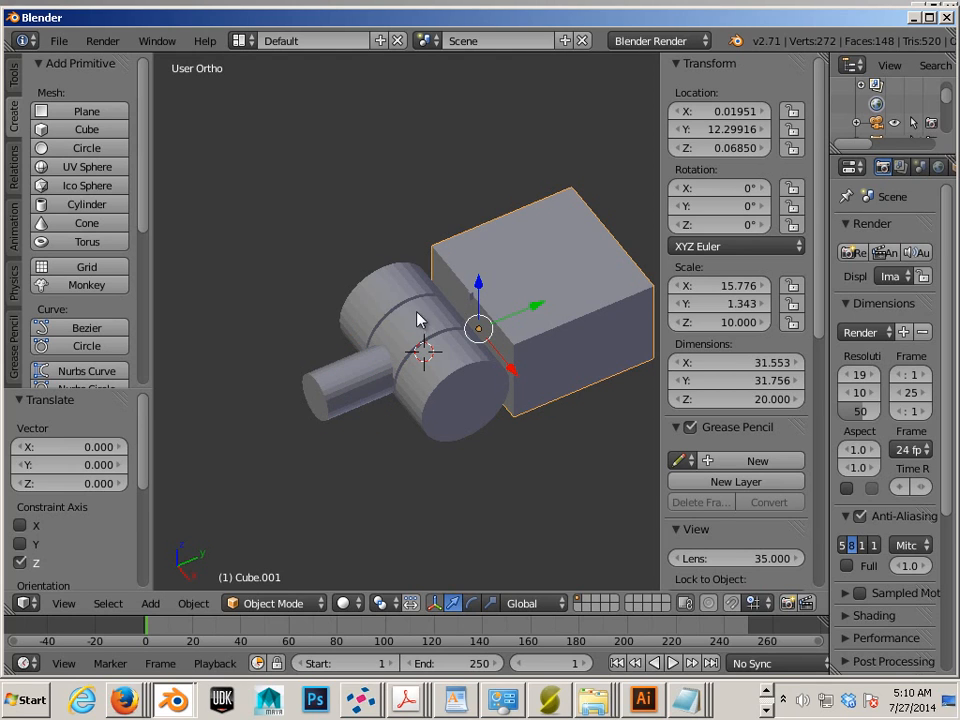
In right view, extend the box-side vertices of the joined outer cylinders along Y until they are about 35.49 long and overlap the box.
{"action": "right_click", "coordinate": [463, 372]}
{"action": "key", "text": "KP_1"}
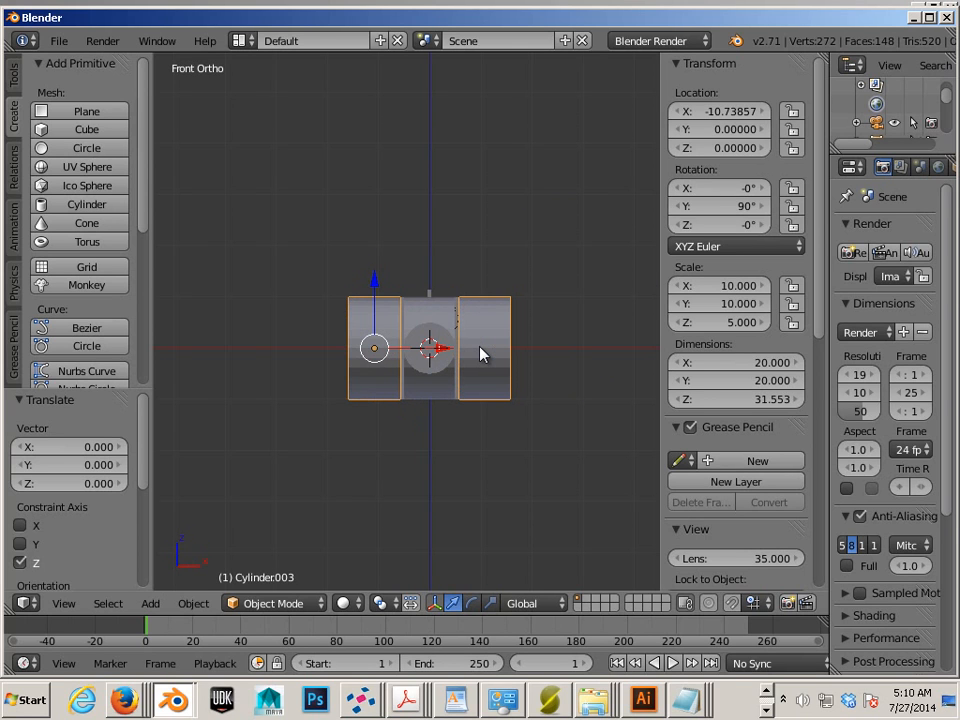
{"action": "key", "text": "KP_3"}
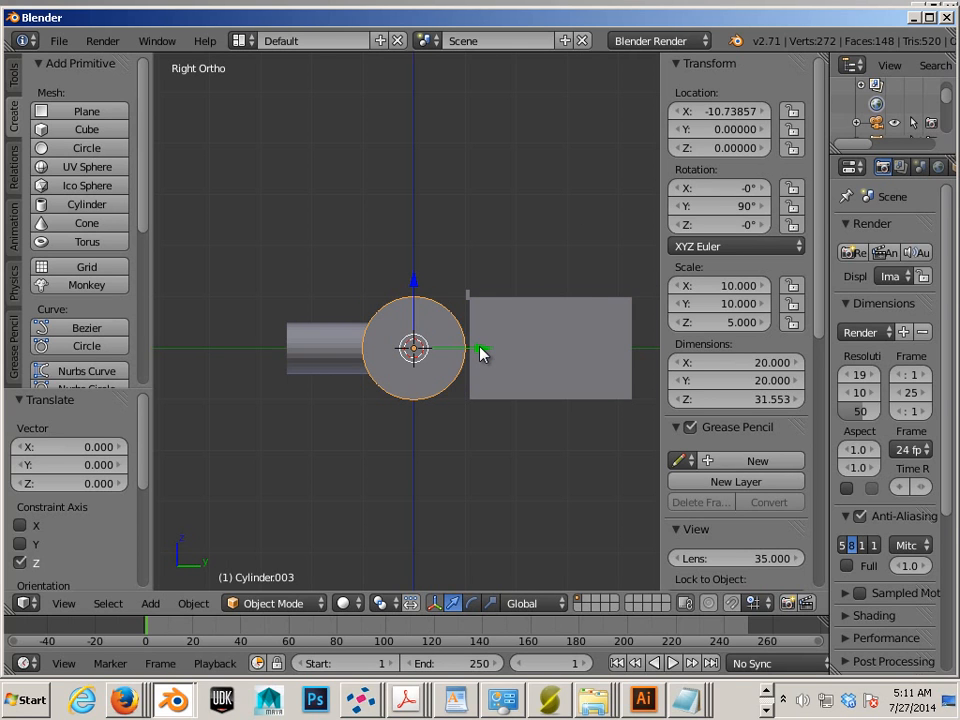
{"action": "key", "text": "z"}
{"action": "scroll", "coordinate": [481, 353], "scroll_direction": "up", "scroll_amount": 3}
{"action": "key", "text": "Tab"}
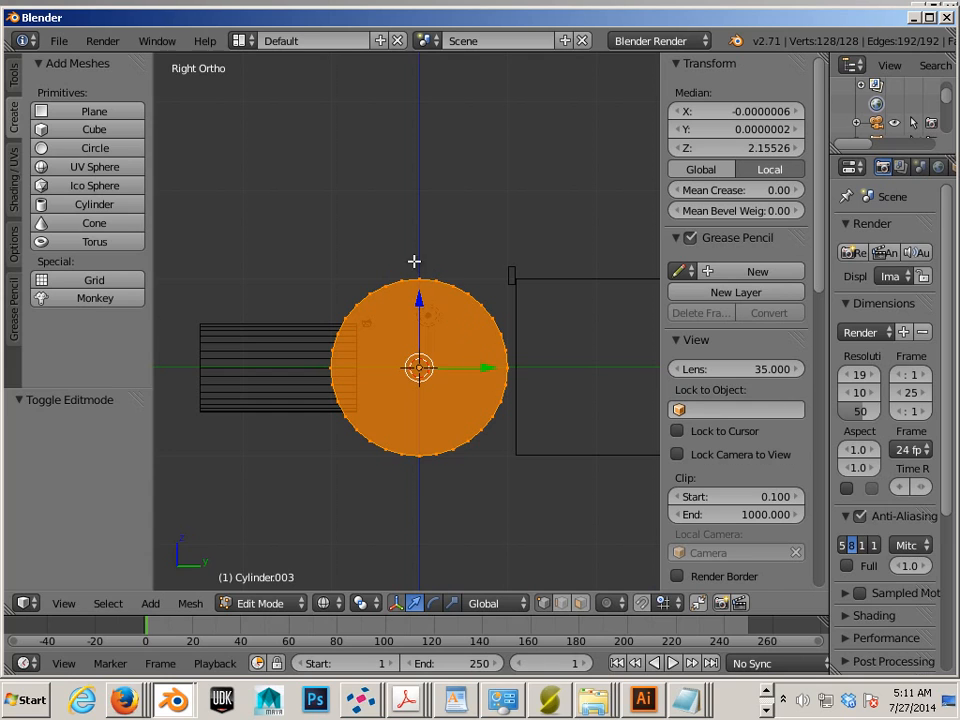
{"action": "left_click_drag", "start_coordinate": [414, 261], "coordinate": [524, 479]}
{"action": "left_click_drag", "start_coordinate": [540, 368], "coordinate": [170, 386]}
{"action": "key", "text": "Tab"}
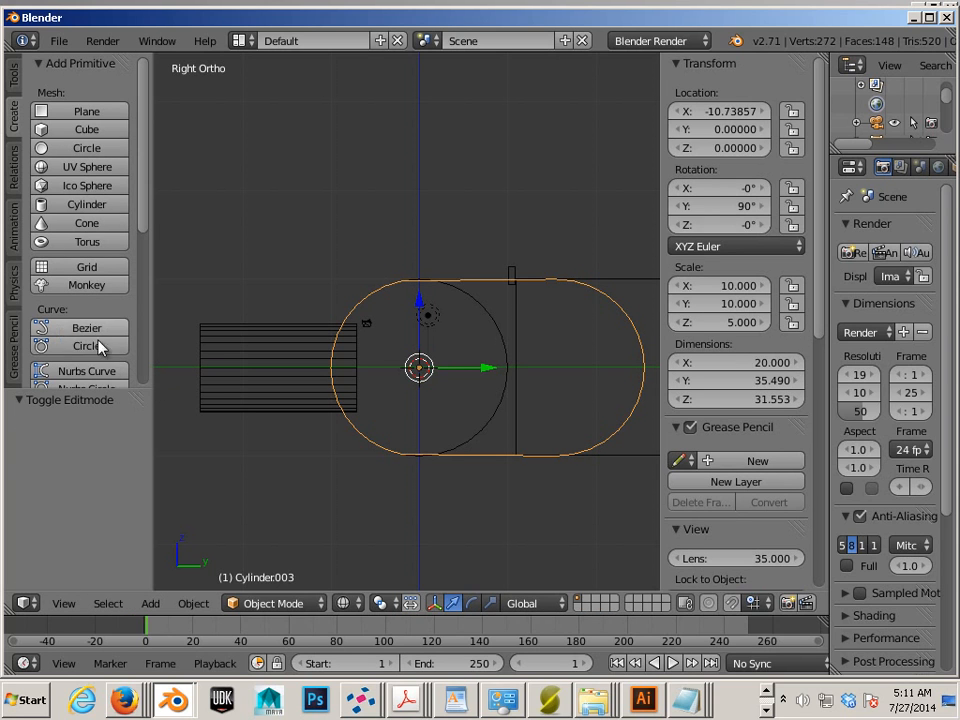
{"action": "key", "text": "z"}
{"action": "middle_click_drag", "start_coordinate": [385, 410], "coordinate": [345, 458]}
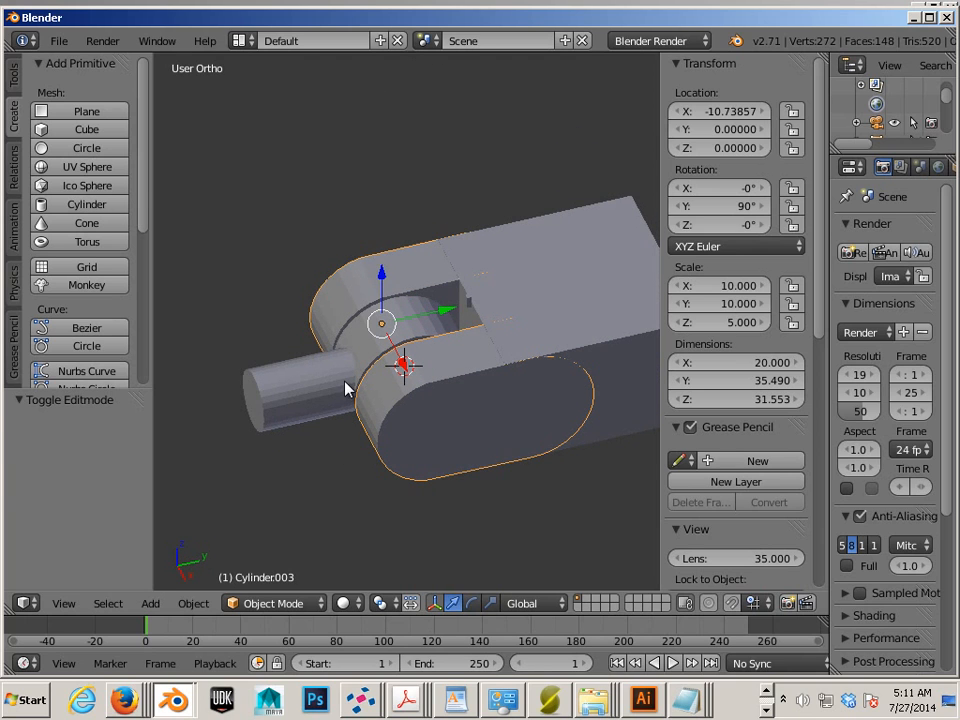
Widen the Properties editor and show the box's object properties.
{"action": "right_click", "coordinate": [560, 312]}
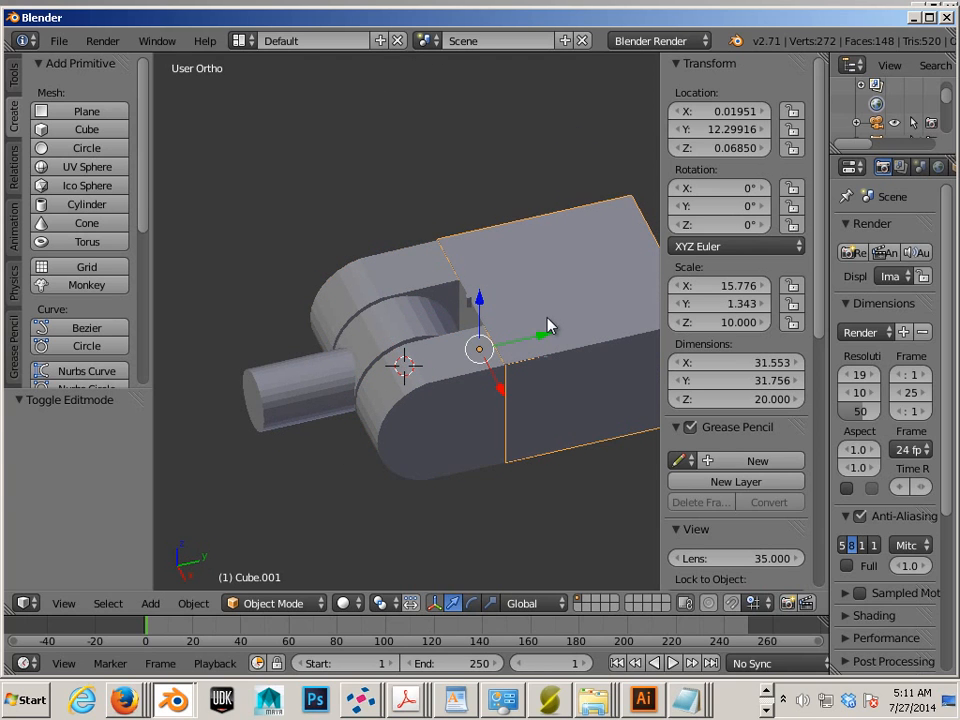
{"action": "right_click", "coordinate": [418, 408]}
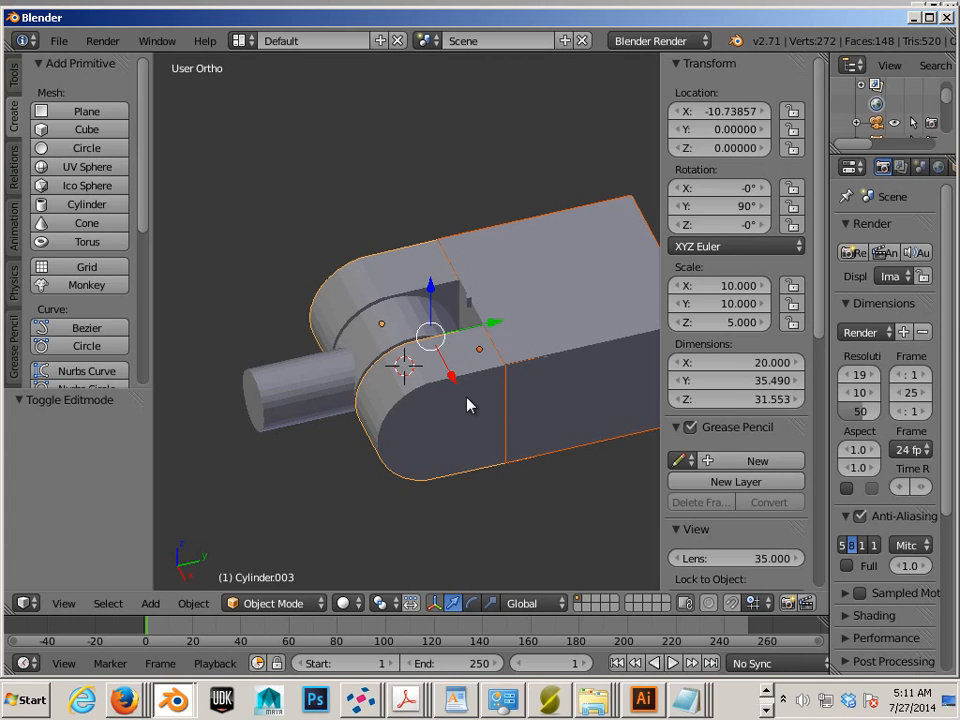
{"action": "key", "text": "a"}
{"action": "right_click", "coordinate": [452, 436]}
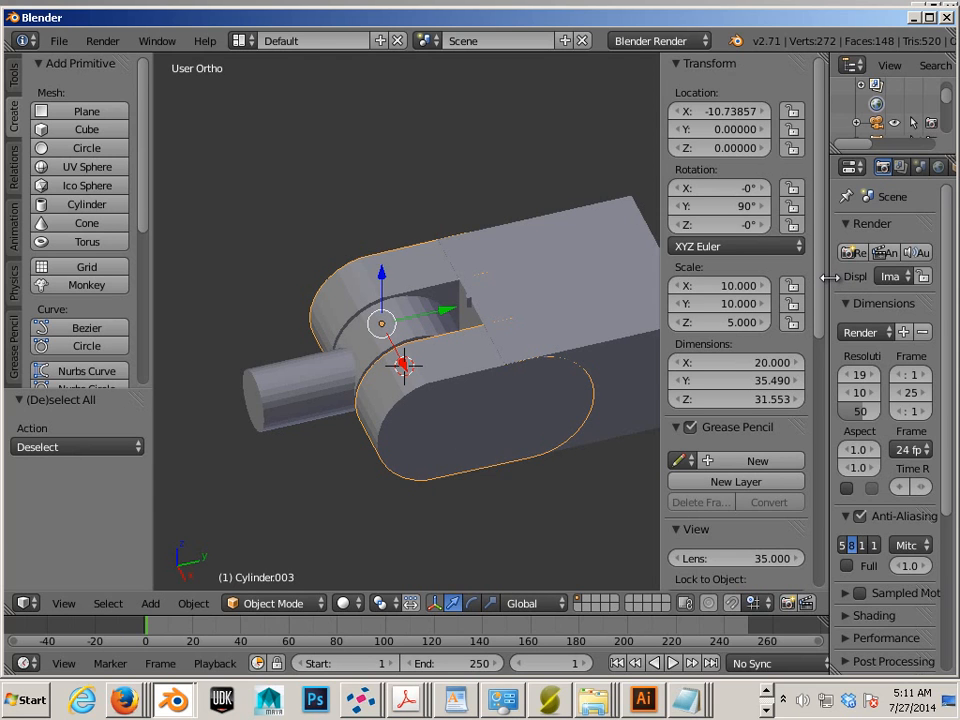
{"action": "left_click_drag", "start_coordinate": [830, 277], "coordinate": [628, 295]}
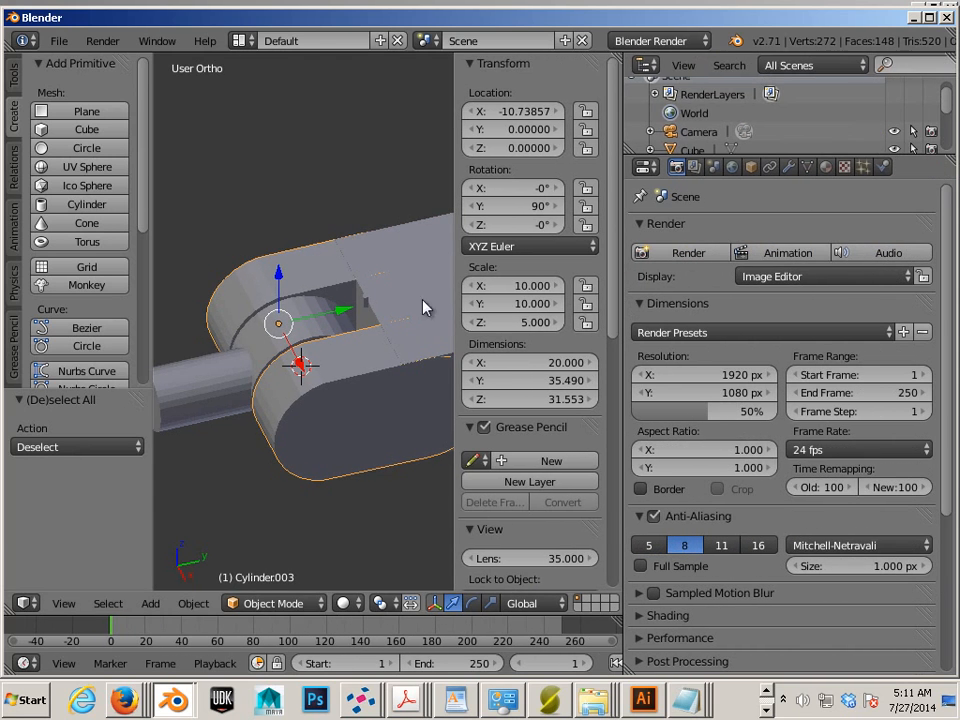
{"action": "right_click", "coordinate": [415, 258]}
{"action": "middle_click_drag", "start_coordinate": [396, 272], "coordinate": [292, 281], "text": "shift"}
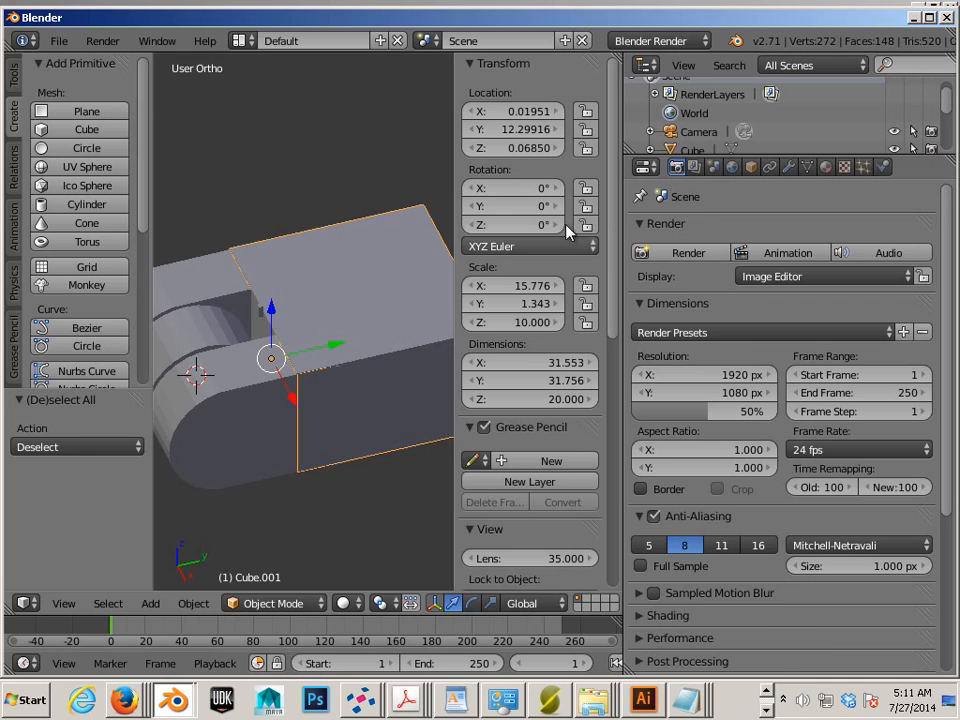
{"action": "left_click", "coordinate": [751, 167]}
Add a Boolean modifier to the stretched outer cylinders, set to Union with Cube.001, and apply it.
{"action": "right_click", "coordinate": [230, 438]}
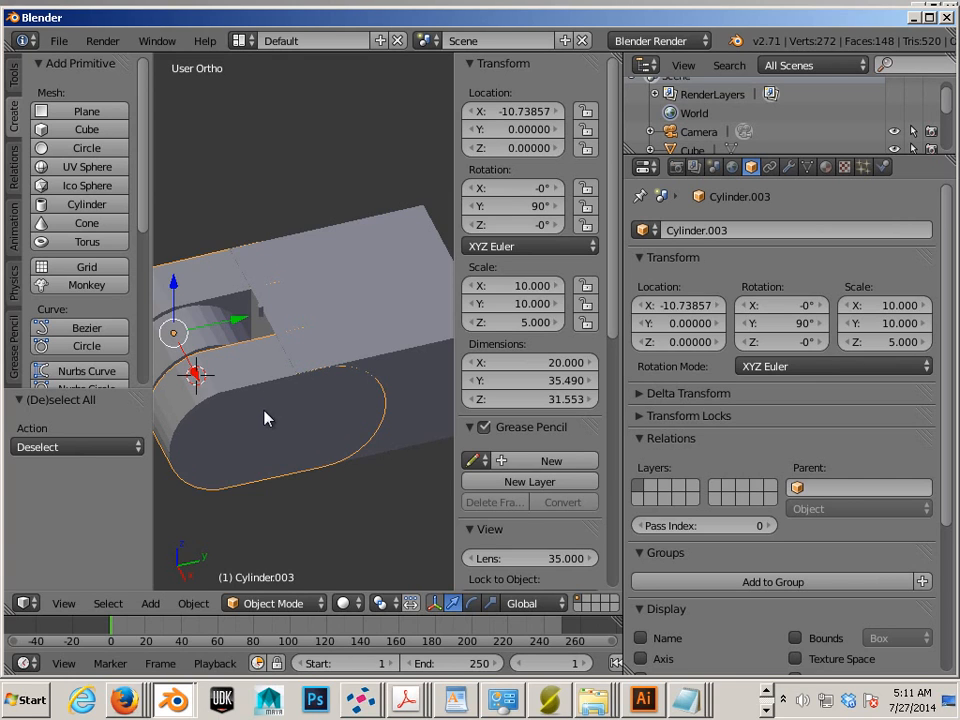
{"action": "left_click", "coordinate": [789, 167]}
{"action": "left_click", "coordinate": [731, 229]}
{"action": "left_click", "coordinate": [570, 311]}
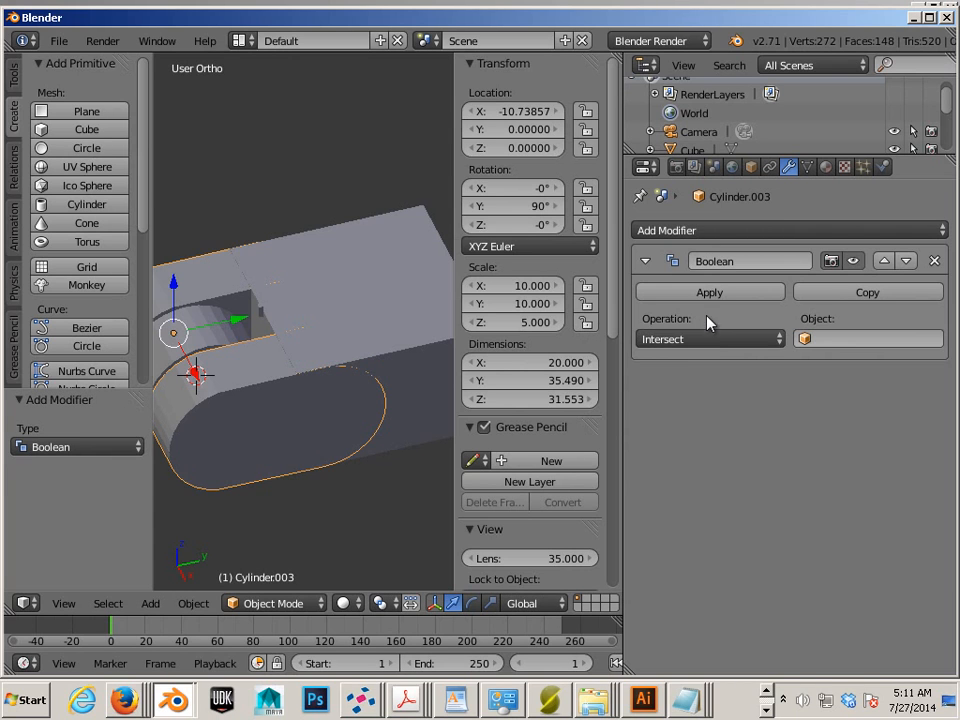
{"action": "left_click", "coordinate": [699, 339]}
{"action": "left_click", "coordinate": [678, 295]}
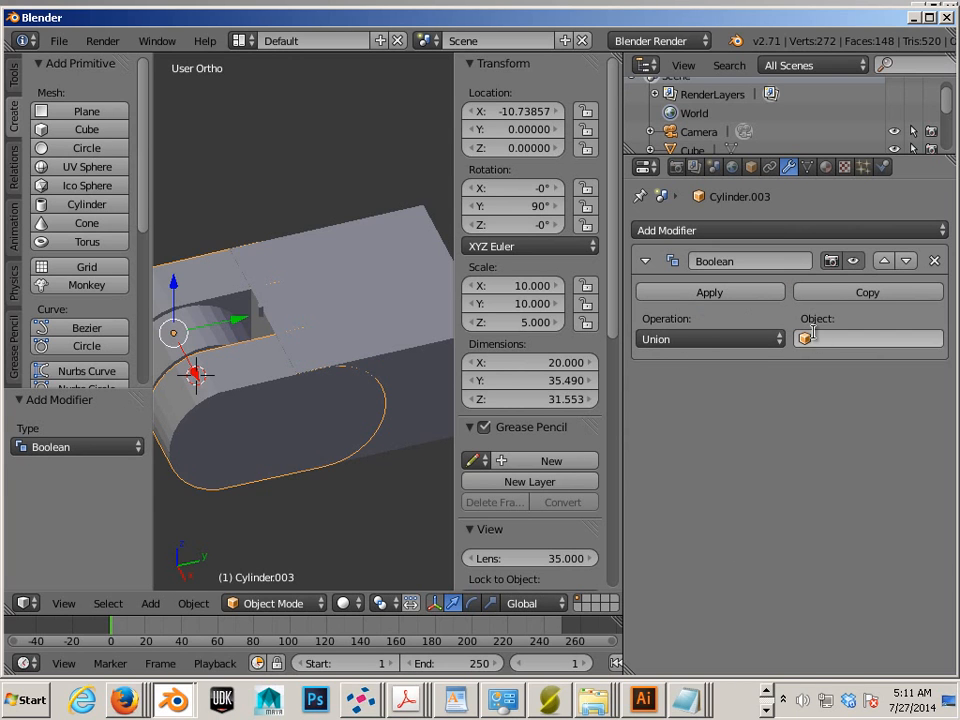
{"action": "left_click", "coordinate": [813, 336]}
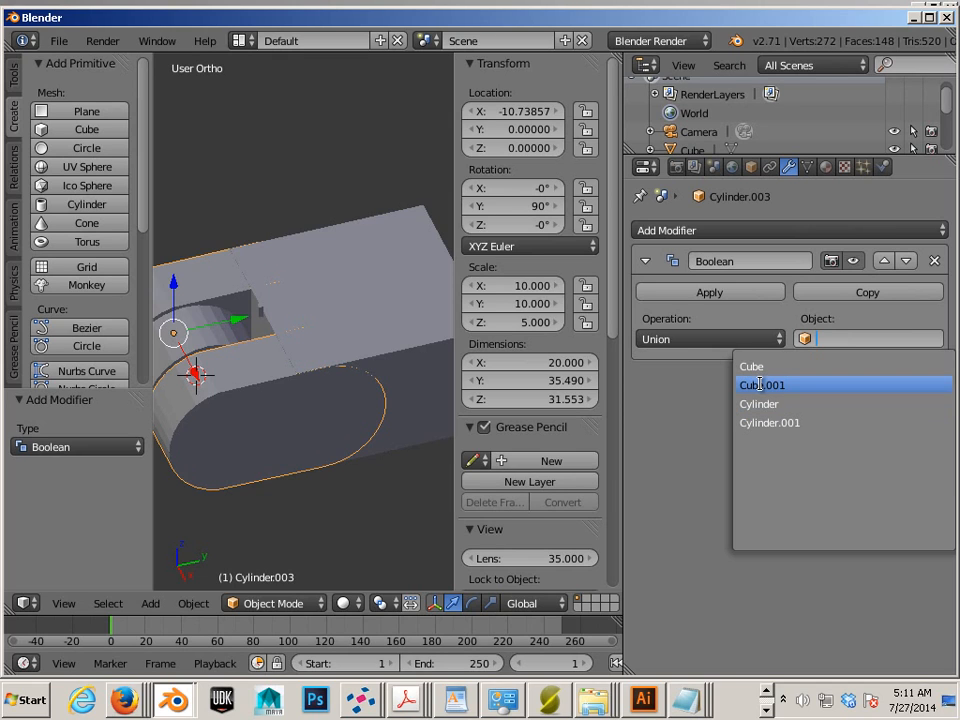
{"action": "left_click", "coordinate": [760, 385]}
{"action": "left_click", "coordinate": [745, 295]}
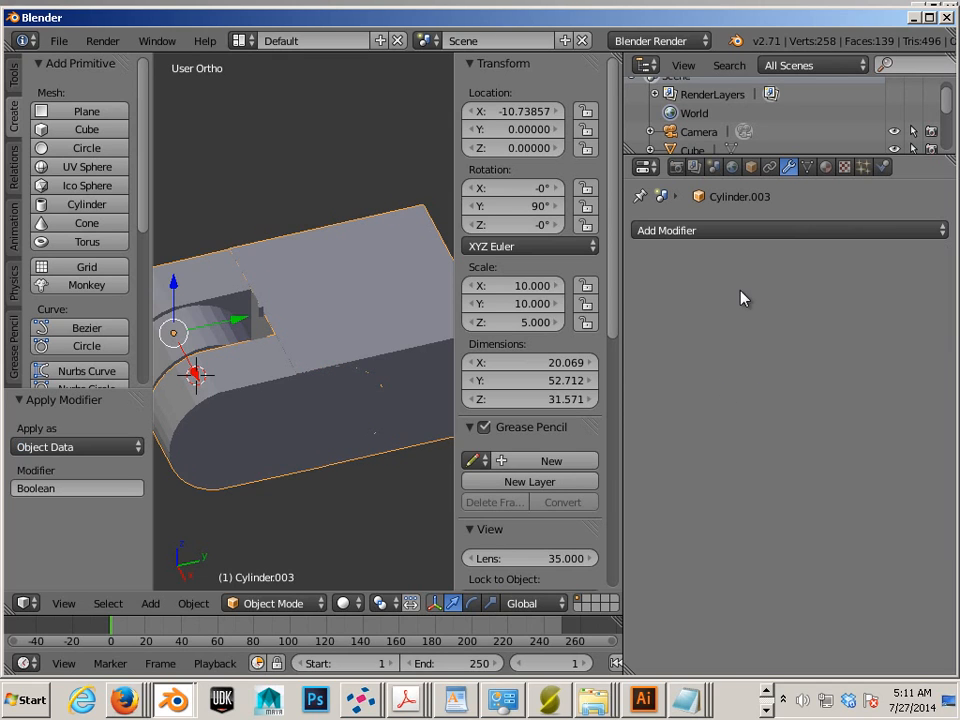
Move the original box about 60.23 down along Z, away from the united body.
{"action": "middle_click_drag", "start_coordinate": [330, 305], "coordinate": [343, 360]}
{"action": "right_click", "coordinate": [343, 360]}
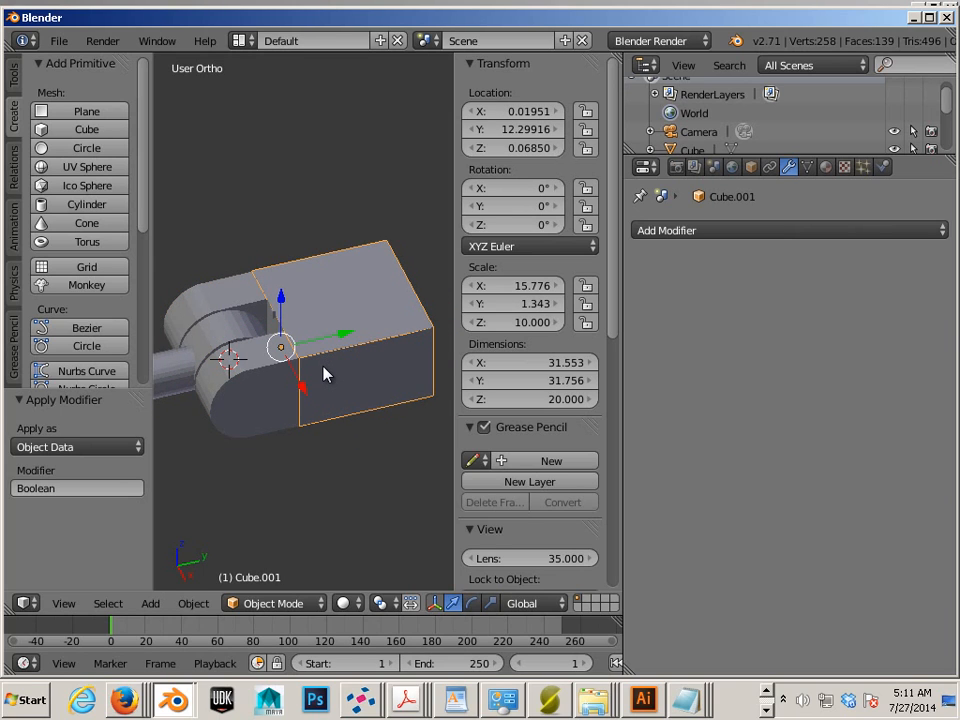
{"action": "left_click_drag", "start_coordinate": [283, 300], "coordinate": [291, 512]}
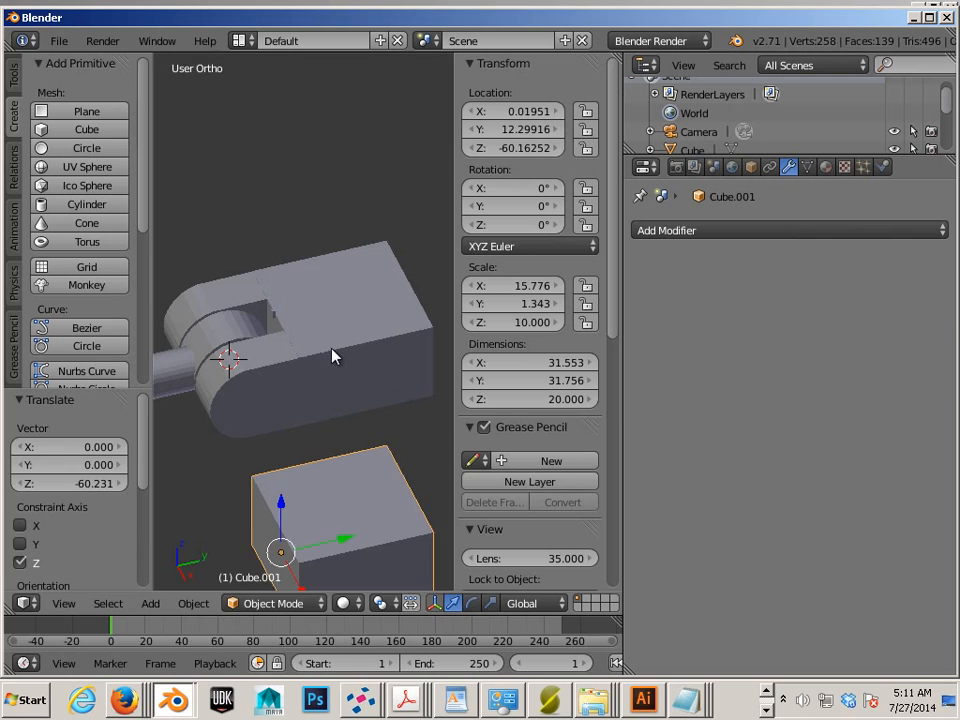
Inspect the united body's mesh in Edit Mode and its seams up close in Object Mode.
{"action": "right_click", "coordinate": [296, 387]}
{"action": "key", "text": "Tab"}
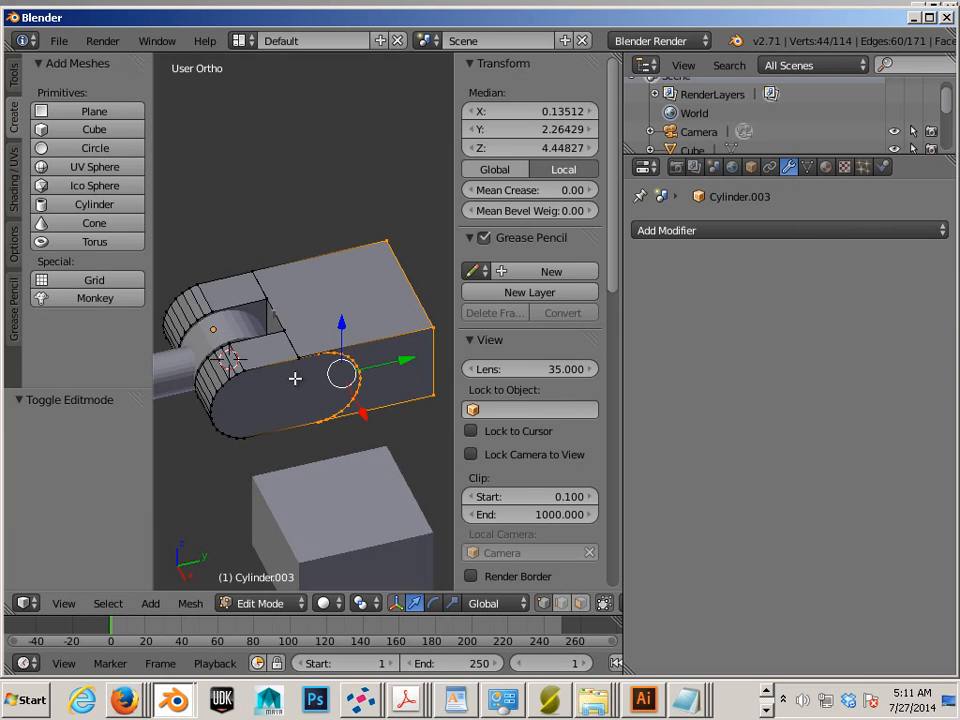
{"action": "key", "text": "Tab"}
{"action": "scroll", "coordinate": [295, 378], "scroll_direction": "up", "scroll_amount": 3}
{"action": "mouse_move", "coordinate": [291, 379]}
{"action": "middle_mouse_down"}
{"action": "mouse_move", "coordinate": [392, 371]}
{"action": "mouse_move", "coordinate": [299, 370]}
{"action": "middle_mouse_up"}
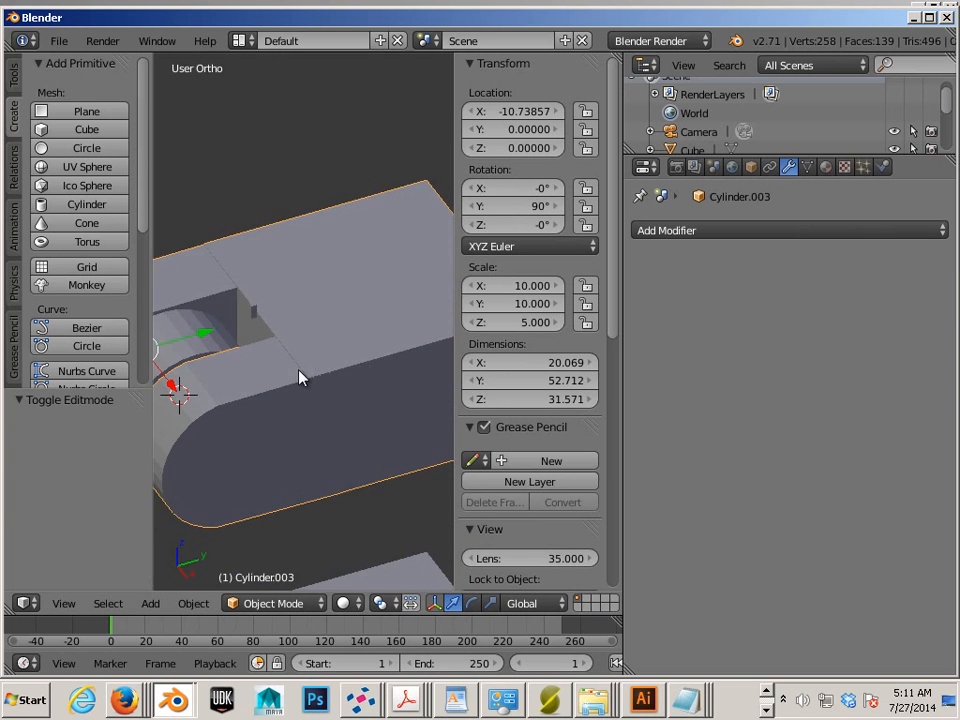
Duplicate the rod cylinder and the inner disc together, offsetting the copies about 56.08 along Y past the box end.
{"action": "scroll", "coordinate": [246, 369], "scroll_direction": "down", "scroll_amount": 4}
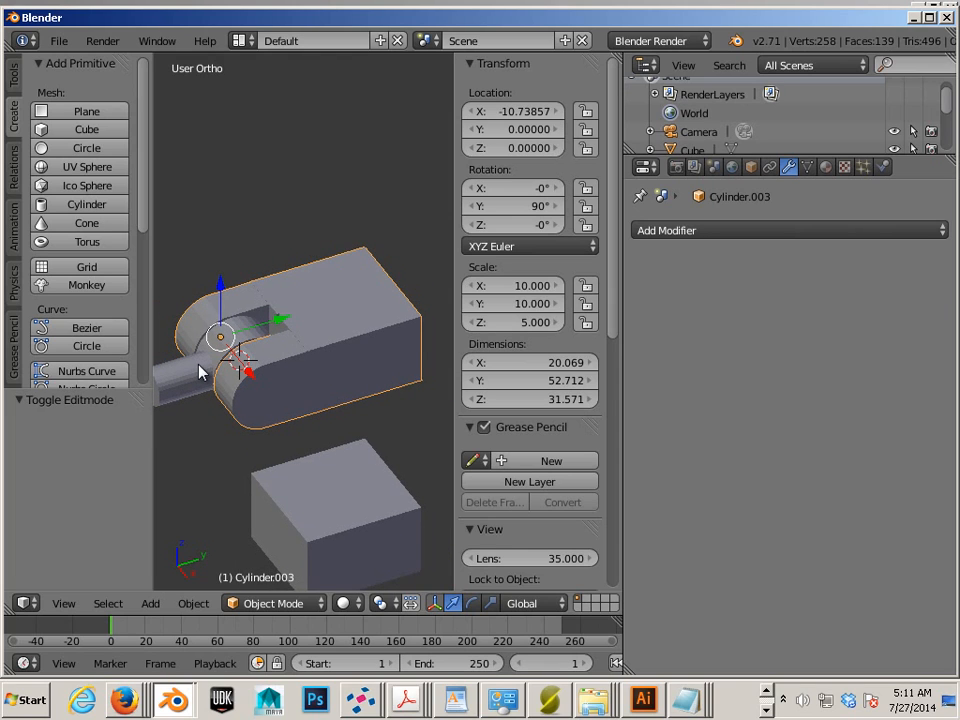
{"action": "right_click", "coordinate": [198, 372]}
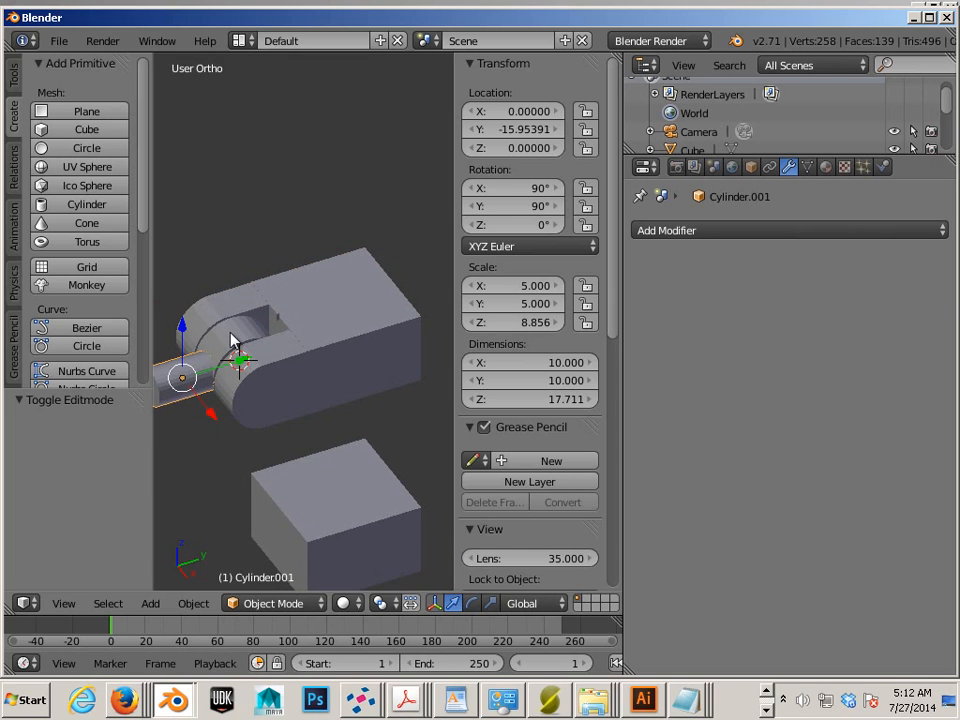
{"action": "right_click", "coordinate": [231, 340]}
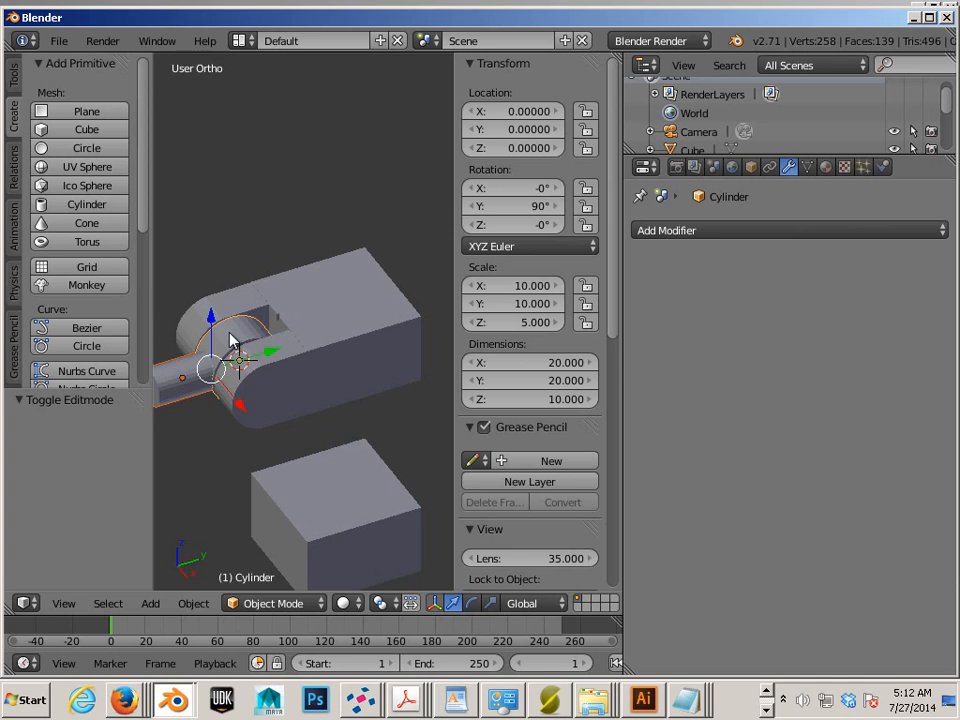
{"action": "key", "text": "shift+d"}
{"action": "key", "text": "y"}
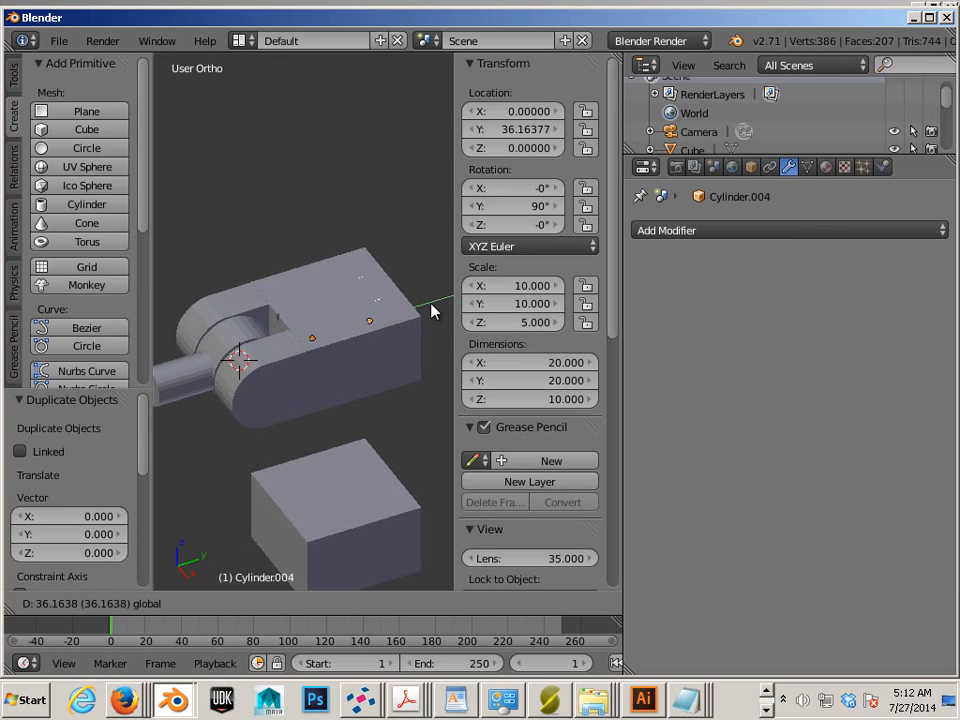
{"action": "left_click", "coordinate": [174, 298]}
In a wireframe right-side view, move the duplicated rod and disc back about 14.97 along Y toward the body.
{"action": "key", "text": "KP_1"}
{"action": "key", "text": "KP_3"}
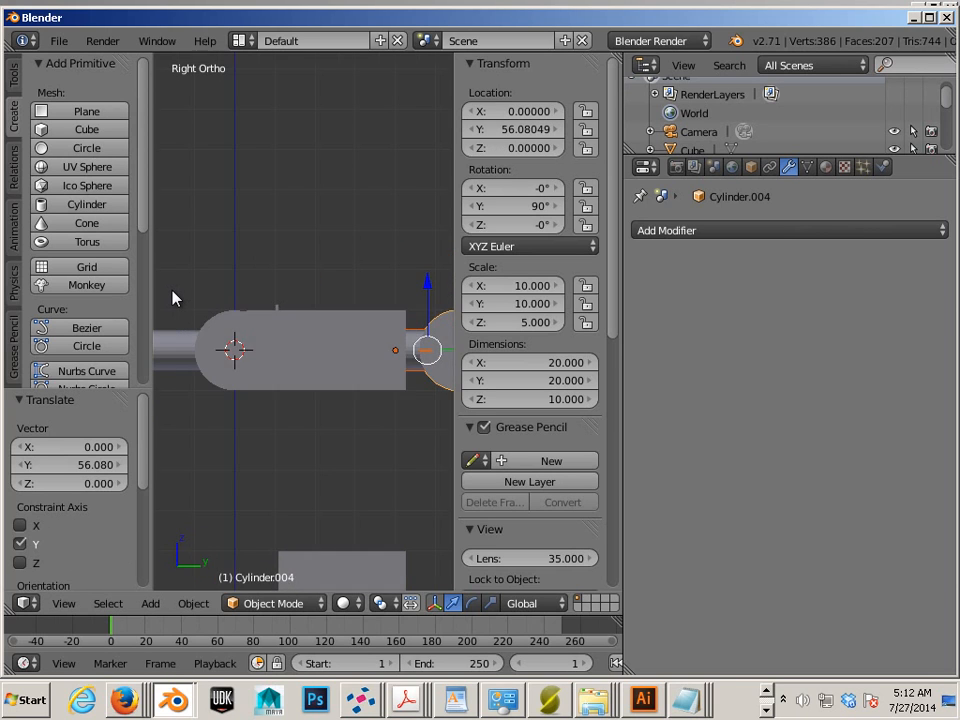
{"action": "key", "text": "z"}
{"action": "middle_click_drag", "start_coordinate": [242, 355], "coordinate": [205, 371], "text": "shift"}
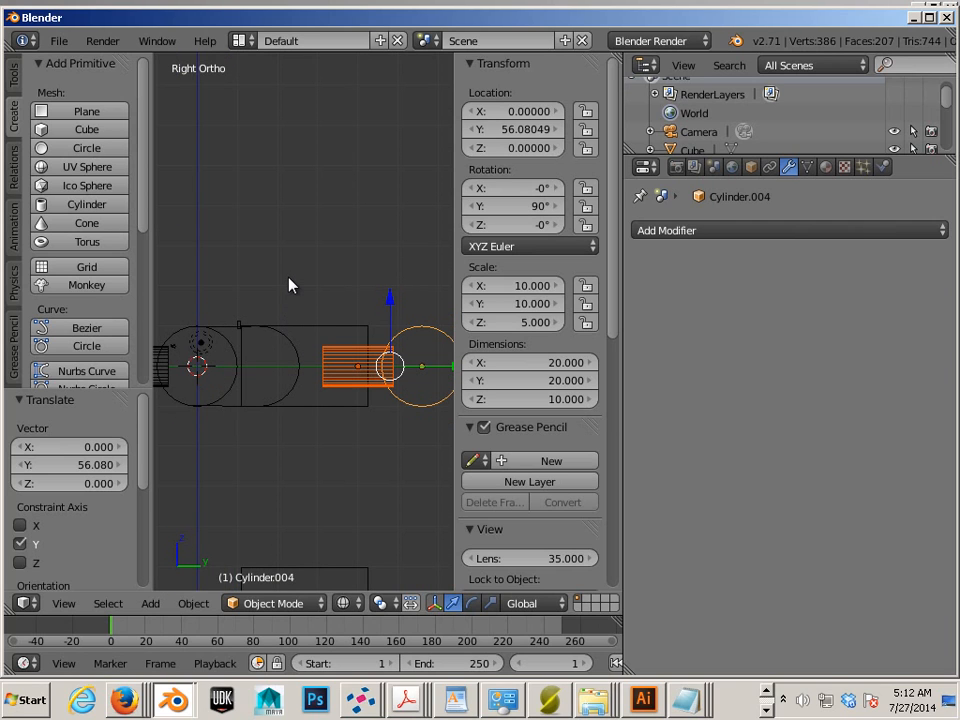
{"action": "key", "text": "g"}
{"action": "key", "text": "y"}
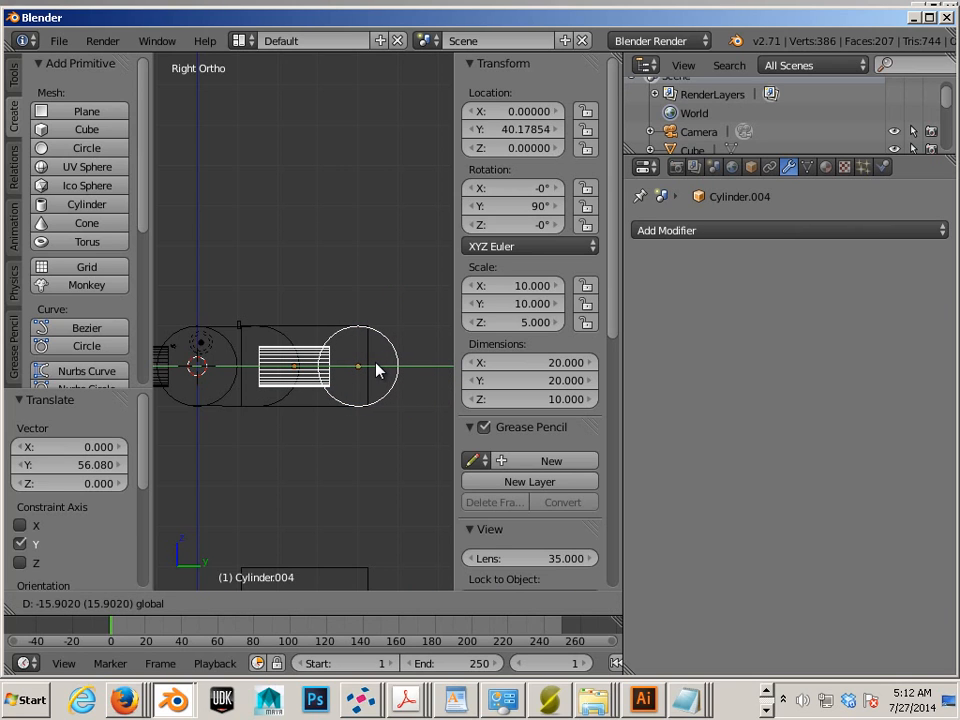
{"action": "left_click", "coordinate": [380, 369]}
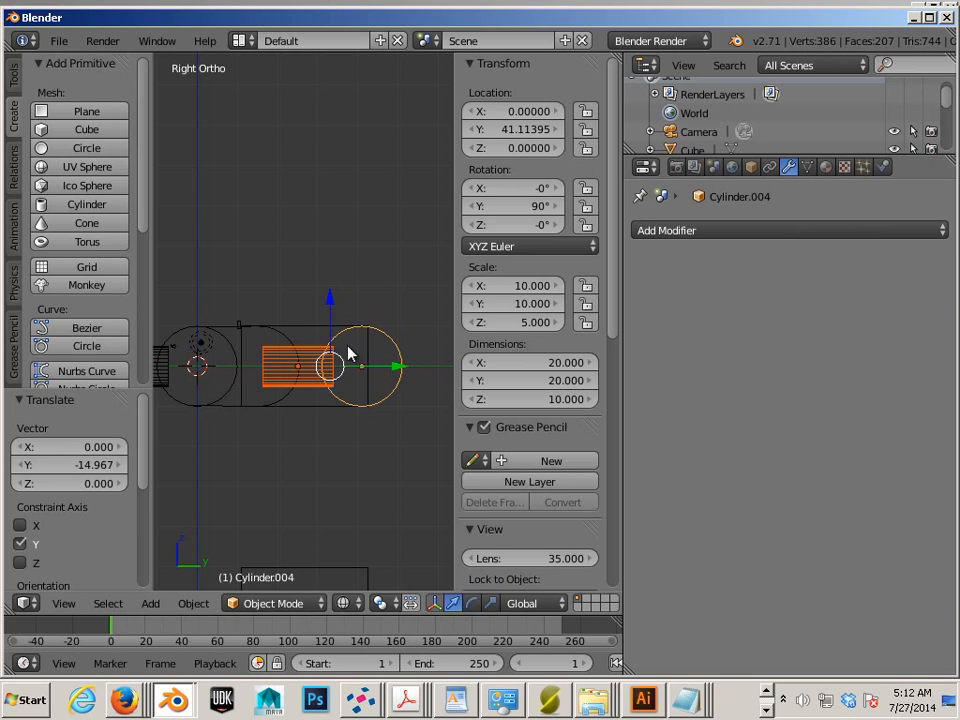
Shorten the united body by moving its four flat-end vertices about 12.59 inward along Y in Edit Mode.
{"action": "right_click", "coordinate": [284, 330]}
{"action": "key", "text": "Tab"}
{"action": "scroll", "coordinate": [280, 330], "scroll_direction": "up", "scroll_amount": 3}
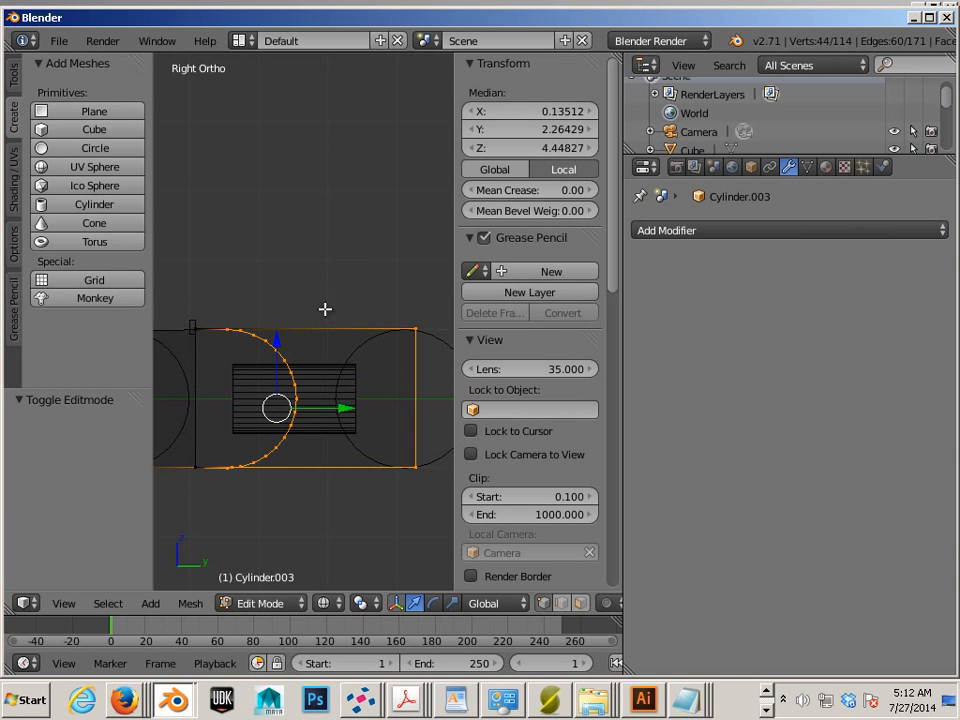
{"action": "left_click_drag", "start_coordinate": [317, 294], "coordinate": [426, 512]}
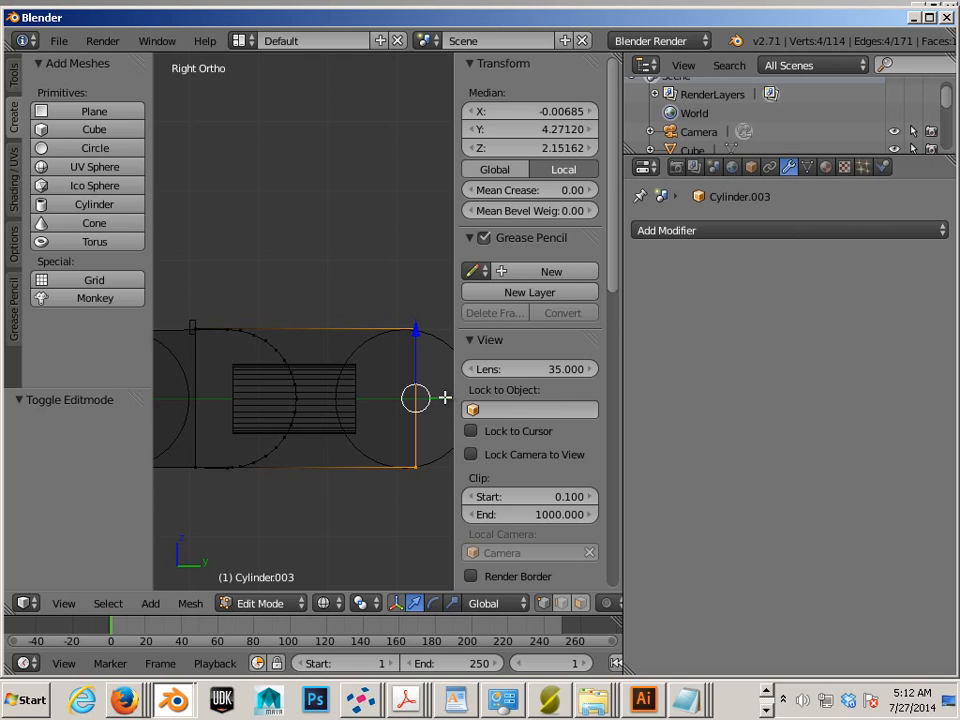
{"action": "key", "text": "g"}
{"action": "key", "text": "y"}
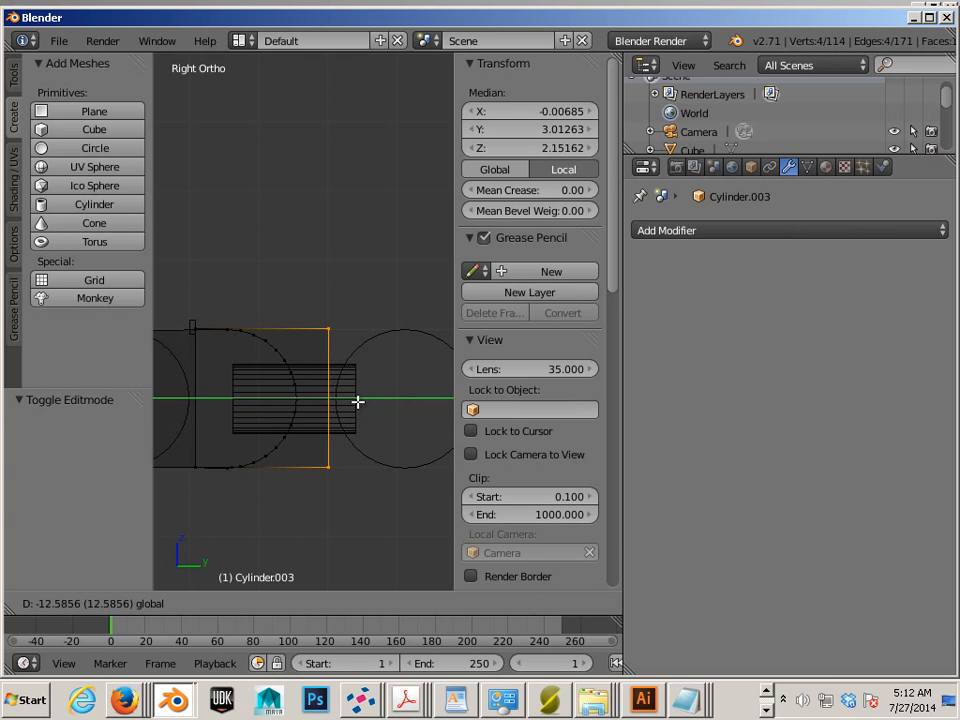
{"action": "left_click", "coordinate": [358, 402]}
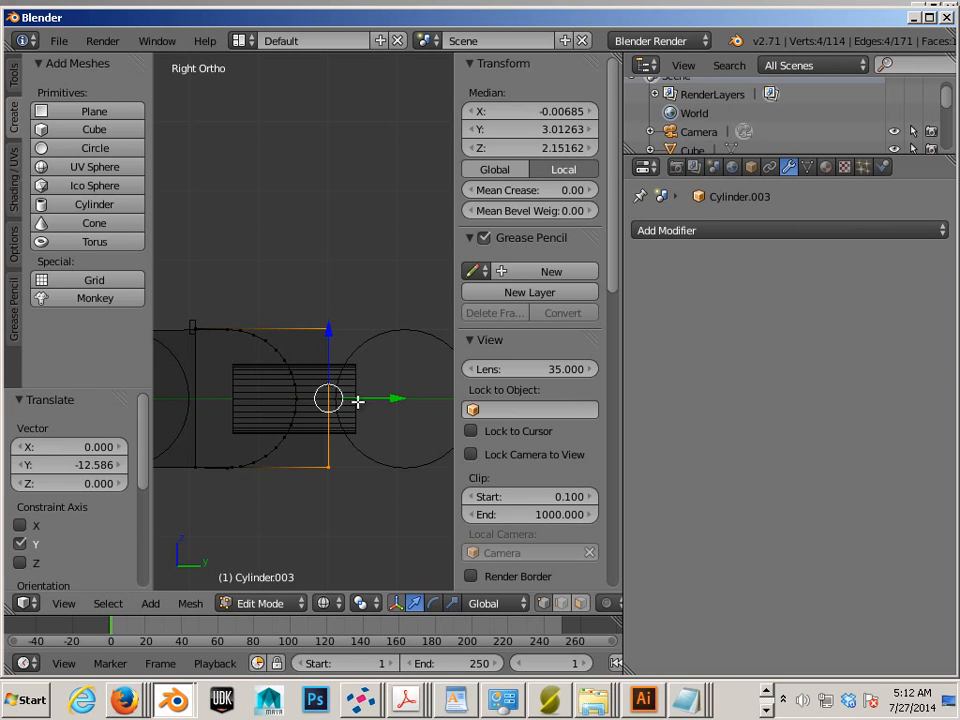
Restore solid shading, enlarge the 3D view to check the shortened body, and return to Object Mode.
{"action": "key", "text": "z"}
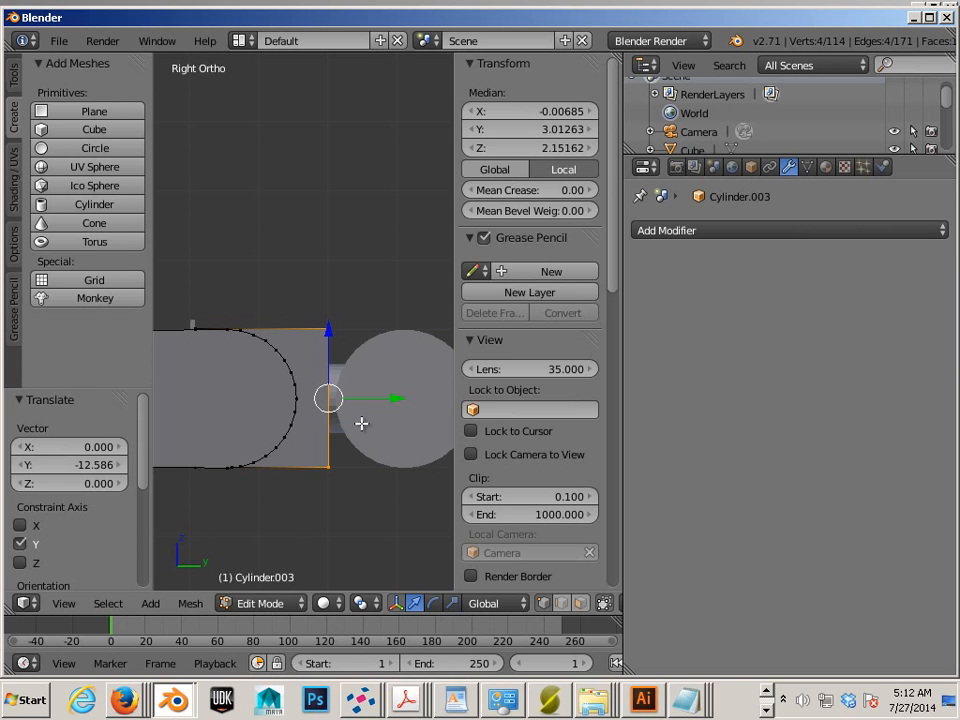
{"action": "mouse_move", "coordinate": [377, 334]}
{"action": "middle_mouse_down"}
{"action": "mouse_move", "coordinate": [319, 426]}
{"action": "mouse_move", "coordinate": [371, 461]}
{"action": "mouse_move", "coordinate": [420, 435]}
{"action": "middle_mouse_up"}
{"action": "left_click_drag", "start_coordinate": [623, 361], "coordinate": [828, 365]}
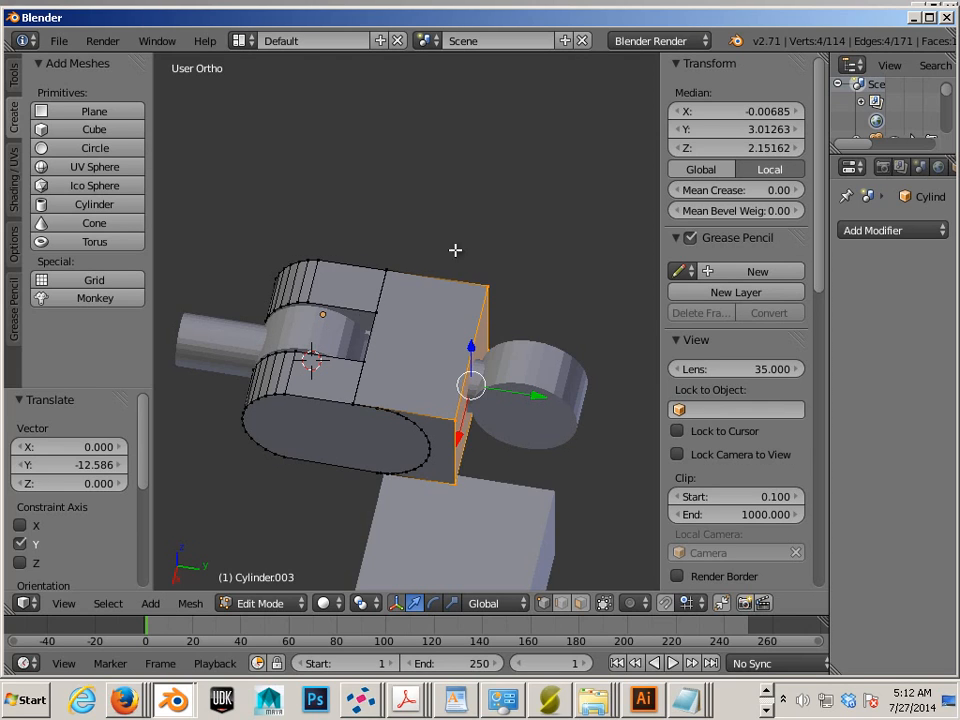
{"action": "middle_click_drag", "start_coordinate": [471, 253], "coordinate": [497, 219]}
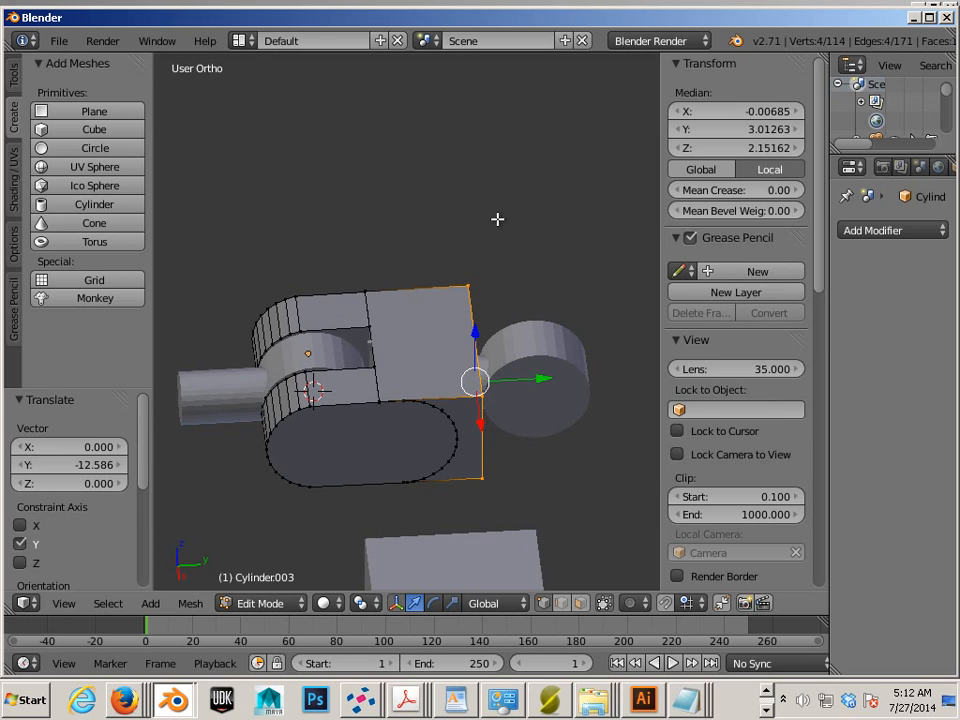
{"action": "middle_click_drag", "start_coordinate": [489, 347], "coordinate": [426, 315]}
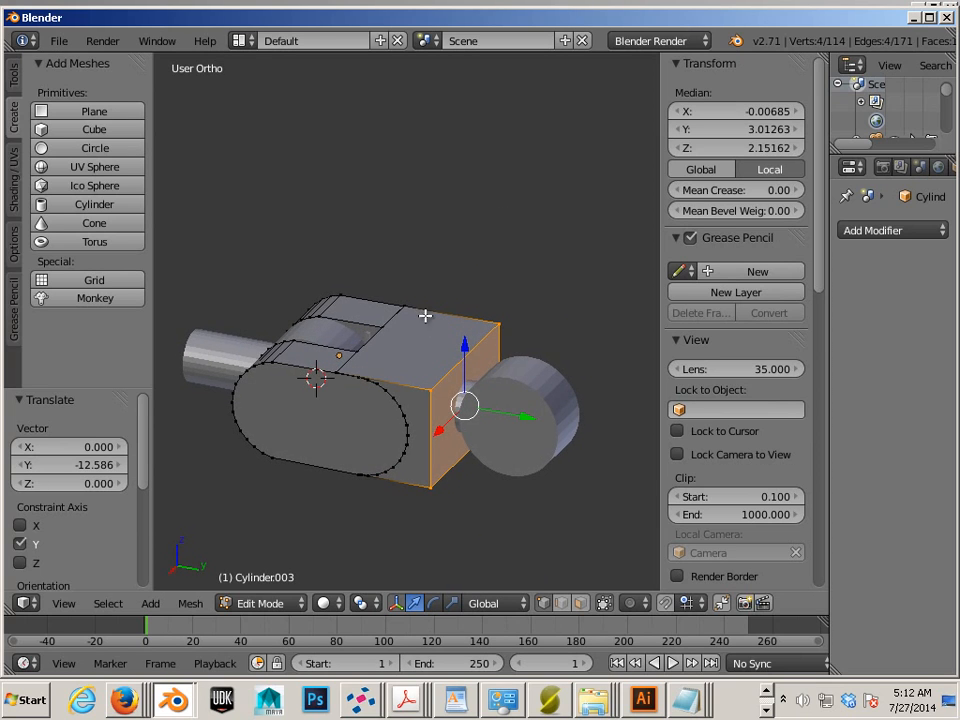
{"action": "key", "text": "Tab"}
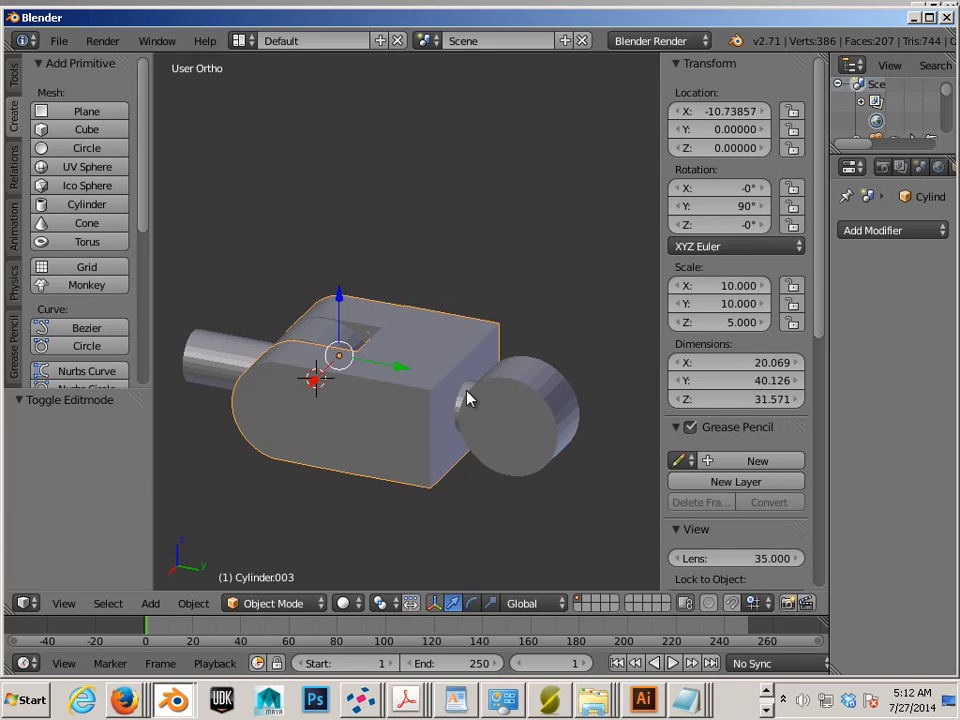
Clear the selection and select only the original rod cylinder at the body's rounded end.
{"action": "right_click", "coordinate": [464, 398]}
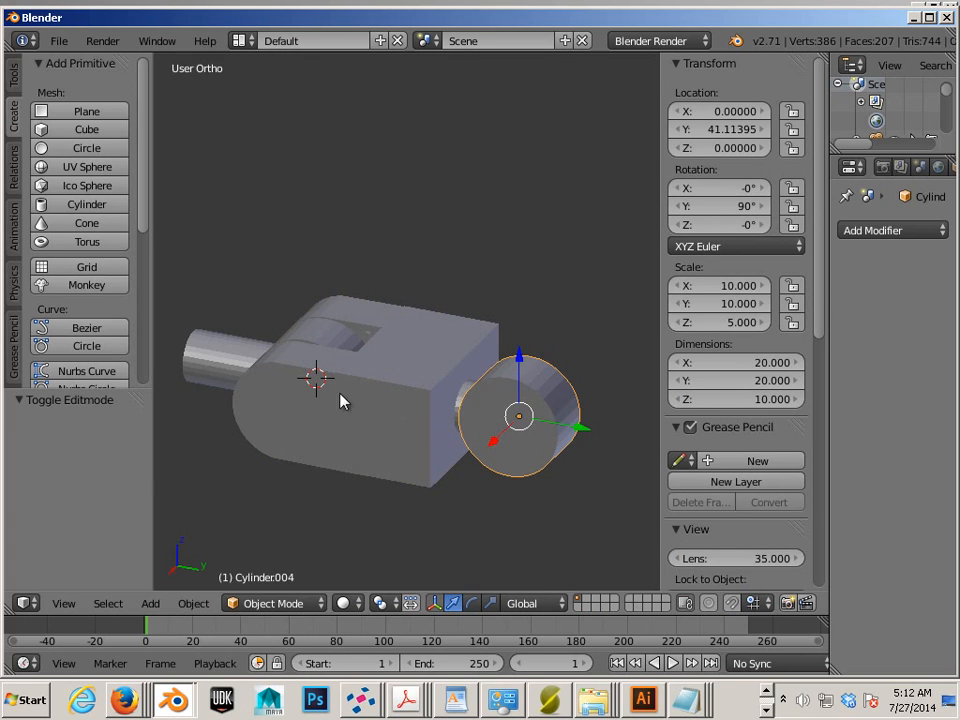
{"action": "middle_click_drag", "start_coordinate": [343, 399], "coordinate": [482, 440]}
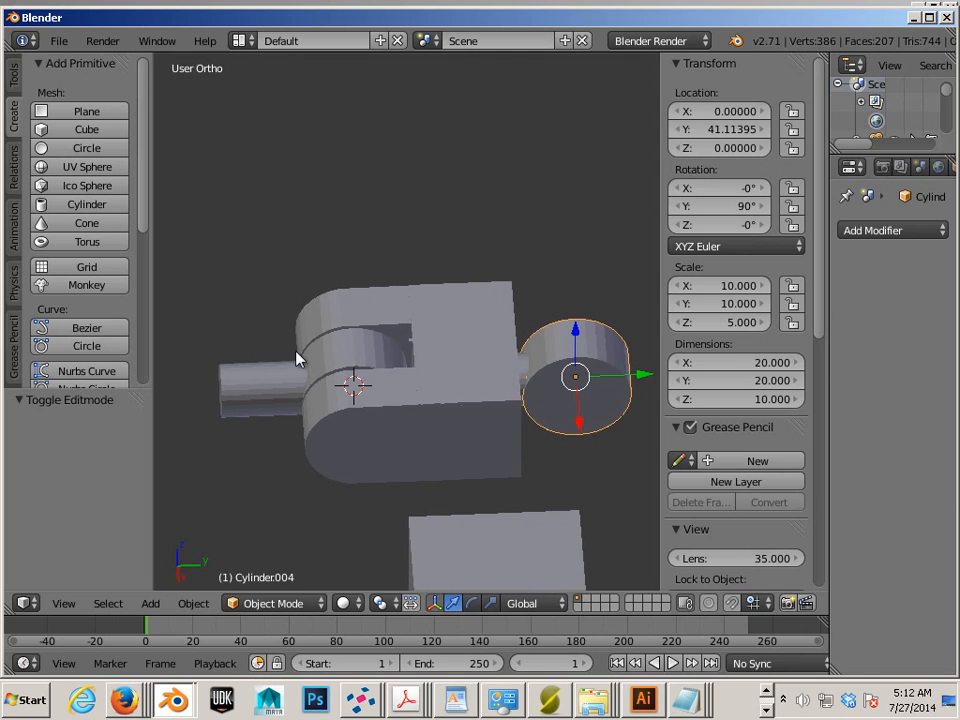
{"action": "right_click", "coordinate": [308, 370]}
{"action": "right_click", "coordinate": [278, 383]}
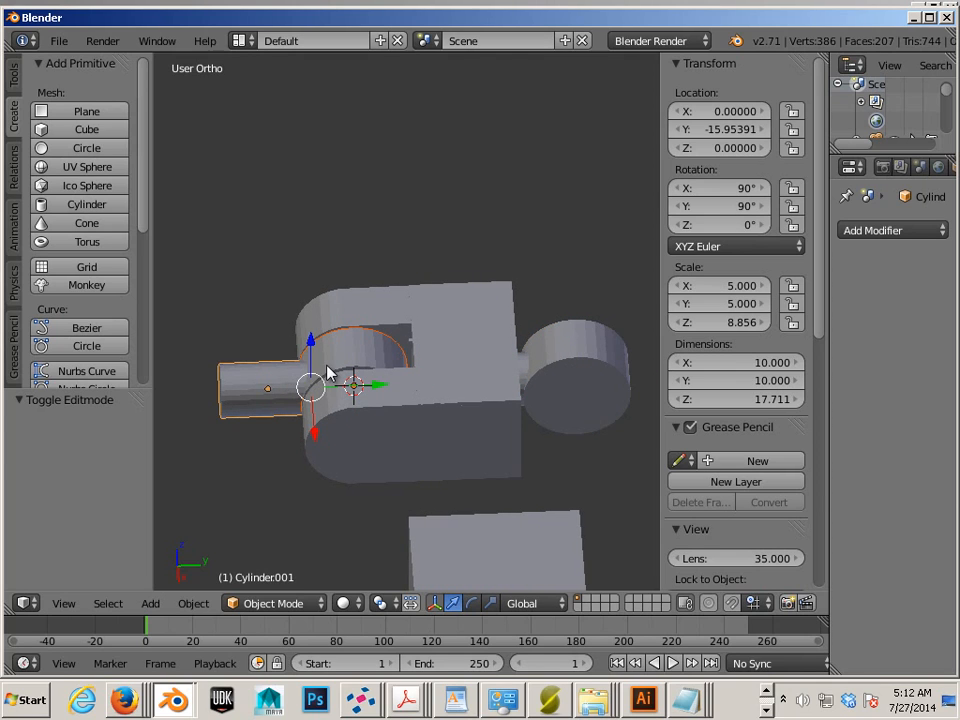
{"action": "key", "text": "a"}
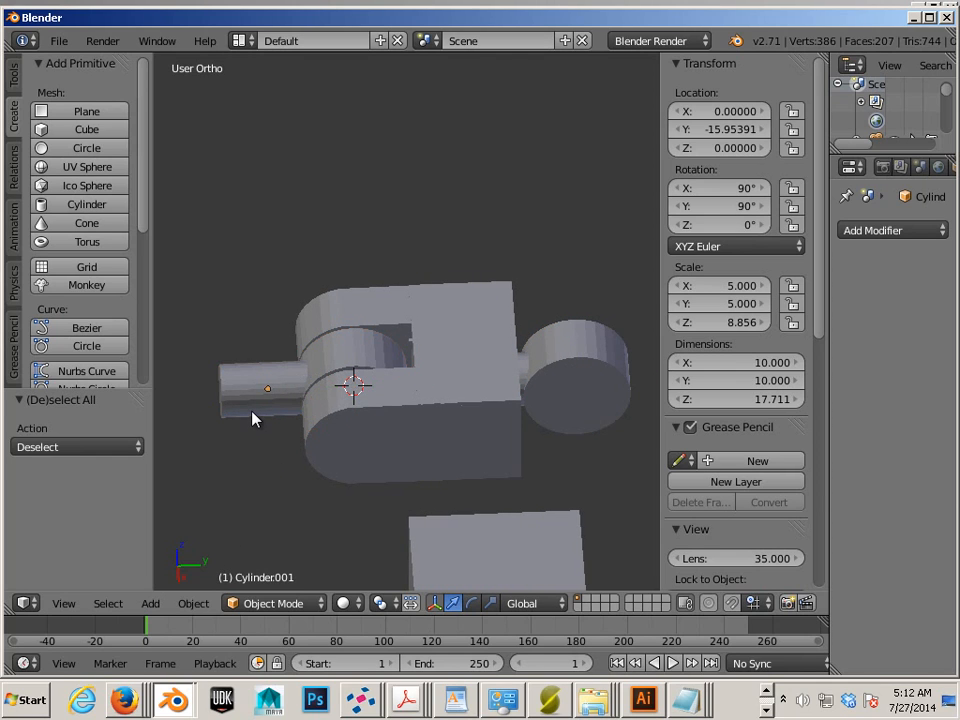
{"action": "right_click", "coordinate": [290, 400]}
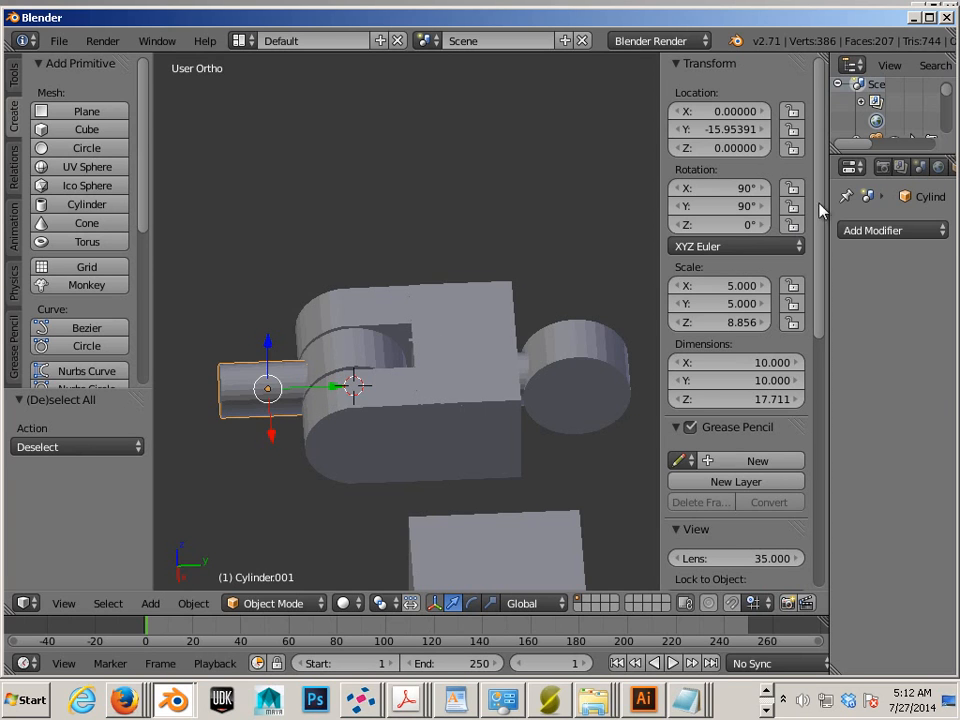
Widen the Properties editor and check the object names of the original inner disc and rod.
{"action": "left_click_drag", "start_coordinate": [827, 240], "coordinate": [670, 248]}
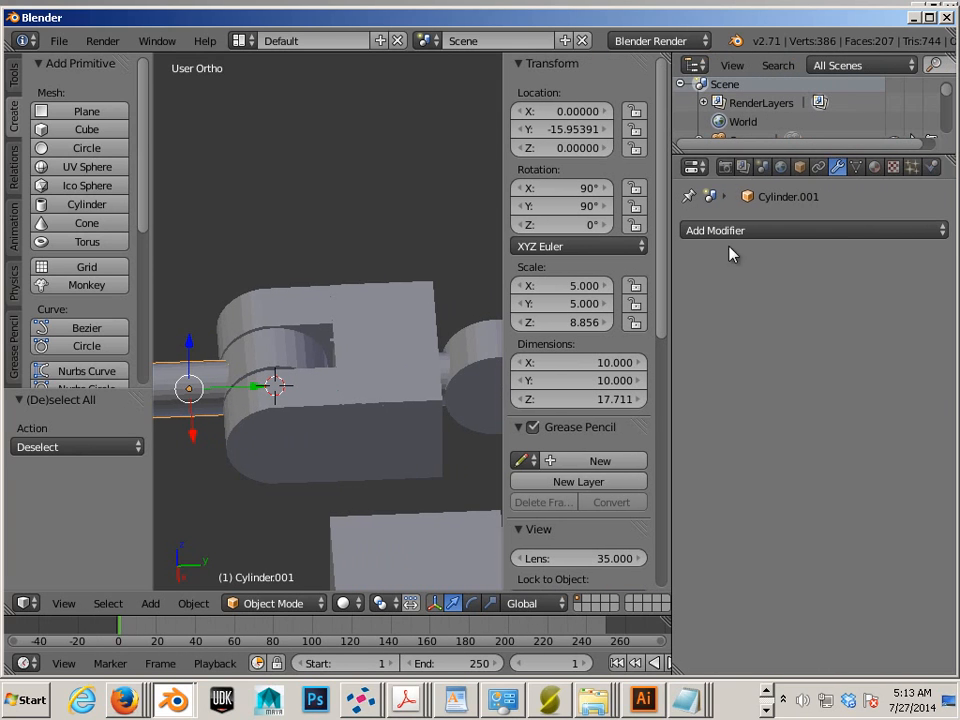
{"action": "left_click", "coordinate": [800, 168]}
{"action": "right_click", "coordinate": [275, 352]}
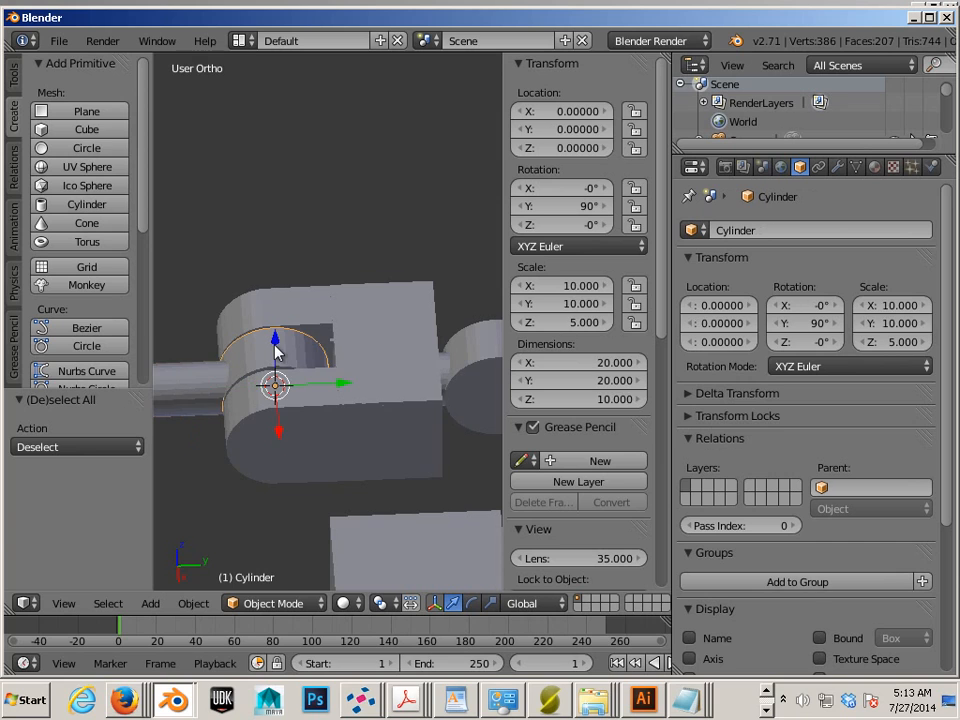
{"action": "right_click", "coordinate": [169, 380]}
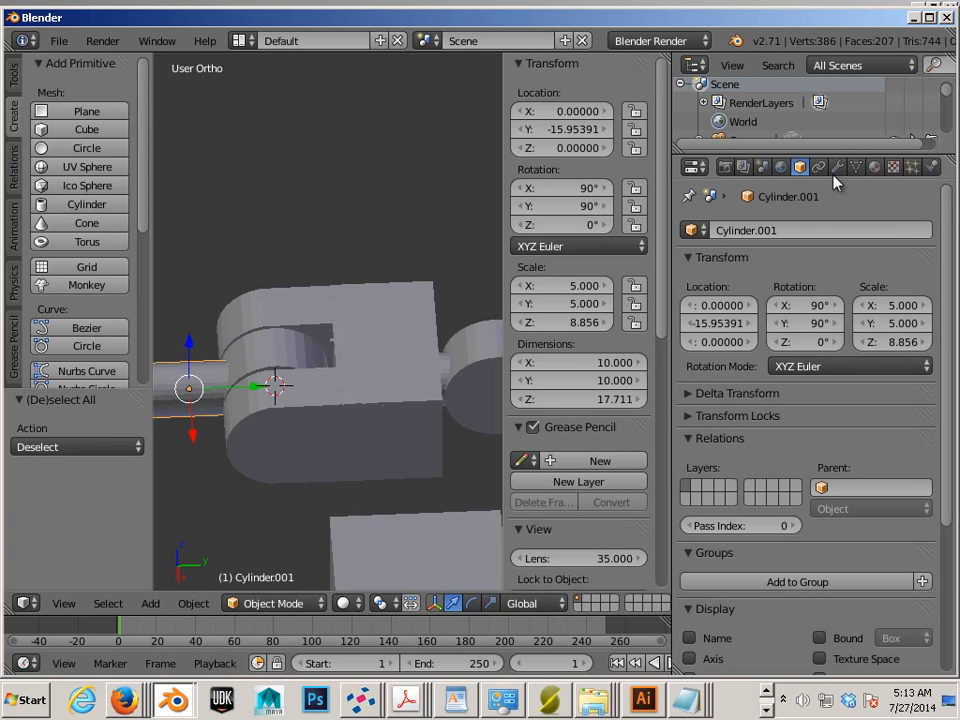
Add a Boolean modifier to the original rod cylinder, set to Union with Cylinder.003.
{"action": "left_click", "coordinate": [838, 167]}
{"action": "left_click", "coordinate": [760, 230]}
{"action": "left_click", "coordinate": [580, 313]}
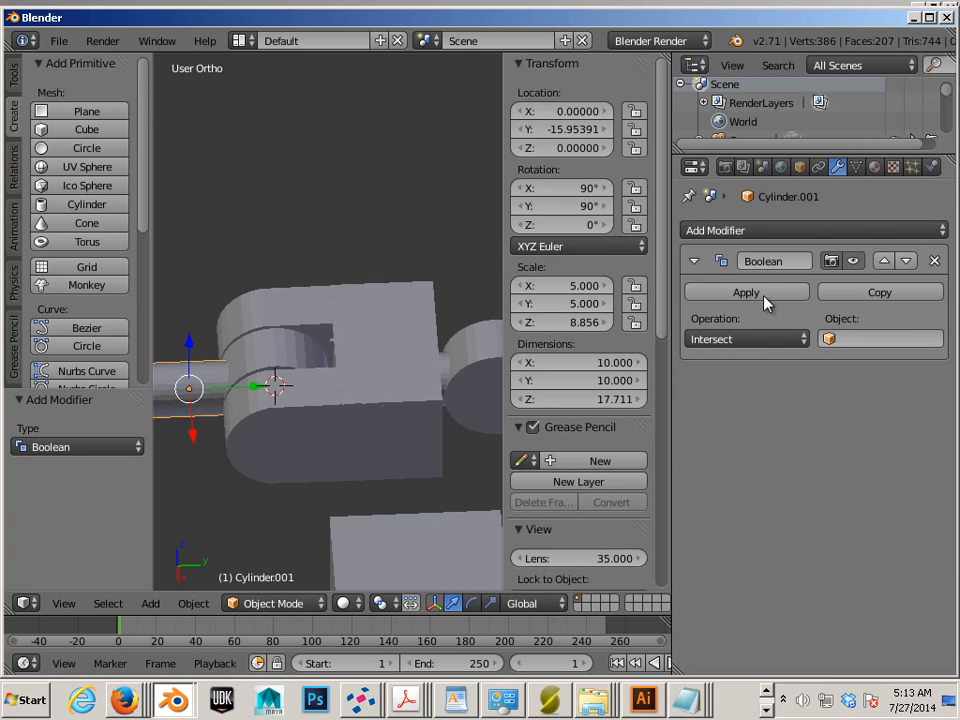
{"action": "left_click", "coordinate": [763, 339]}
{"action": "left_click", "coordinate": [739, 298]}
{"action": "left_click", "coordinate": [851, 340]}
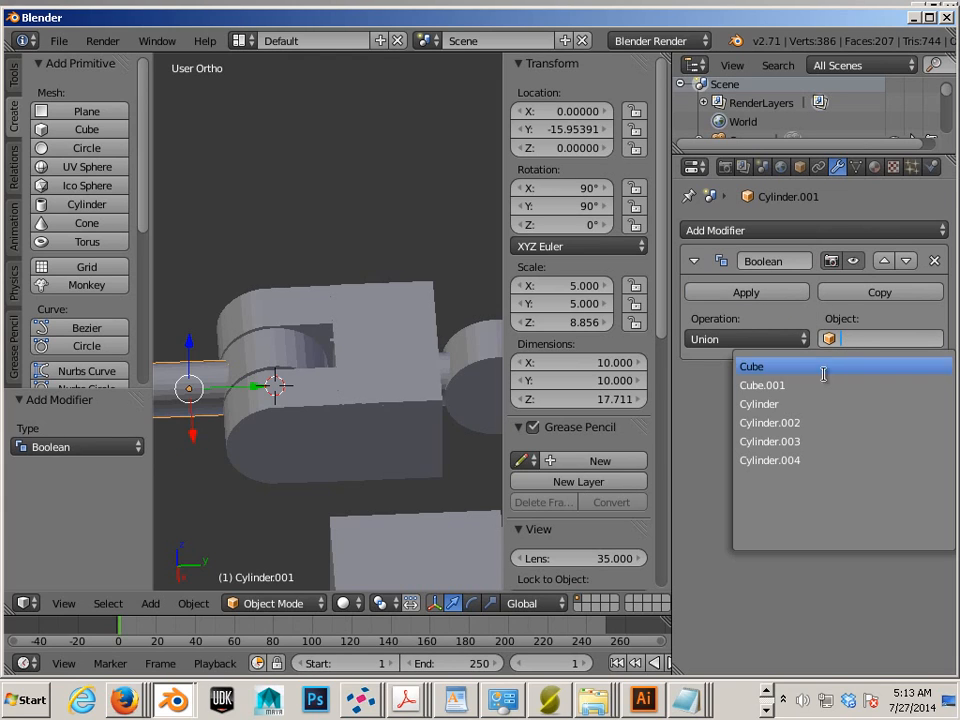
{"action": "left_click", "coordinate": [786, 442]}
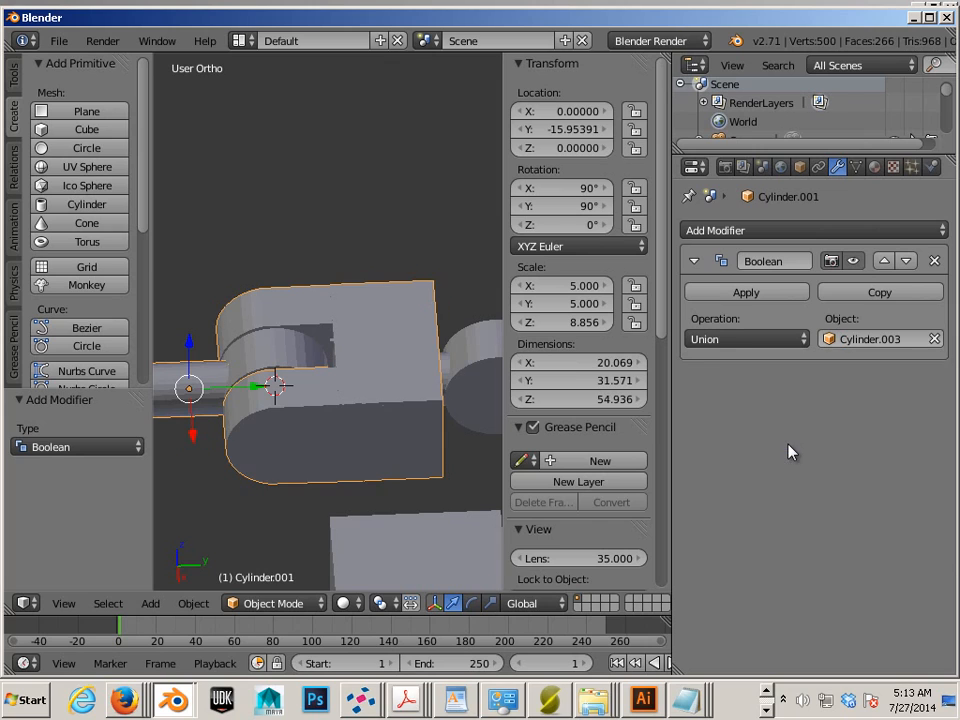
Change the rod's Boolean target object to Cylinder, the original inner disc, and apply the modifier.
{"action": "right_click", "coordinate": [296, 358]}
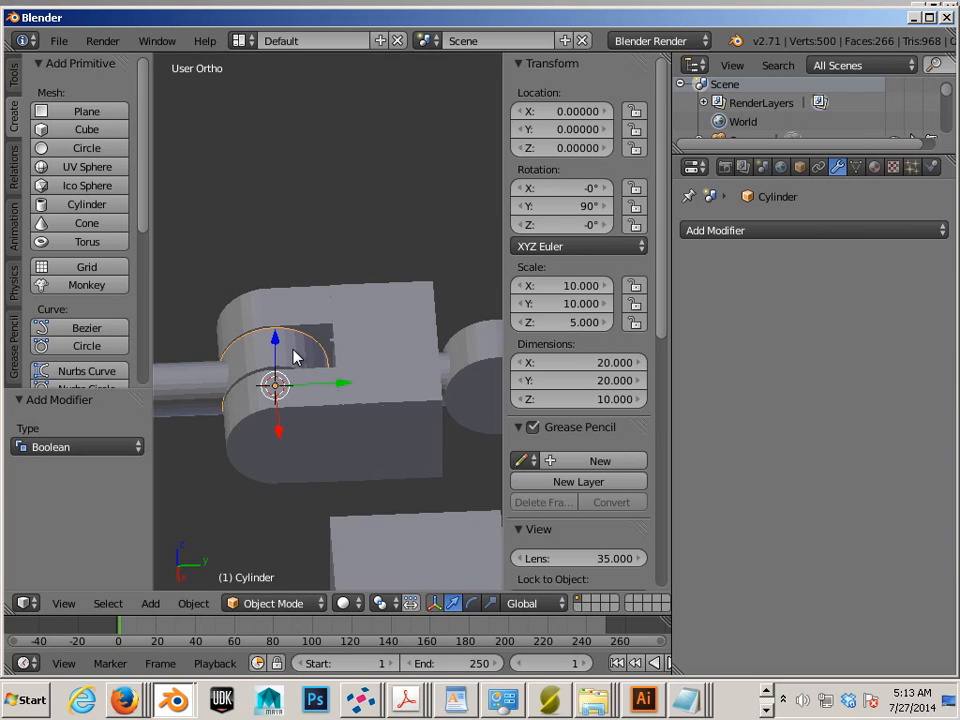
{"action": "right_click", "coordinate": [182, 384]}
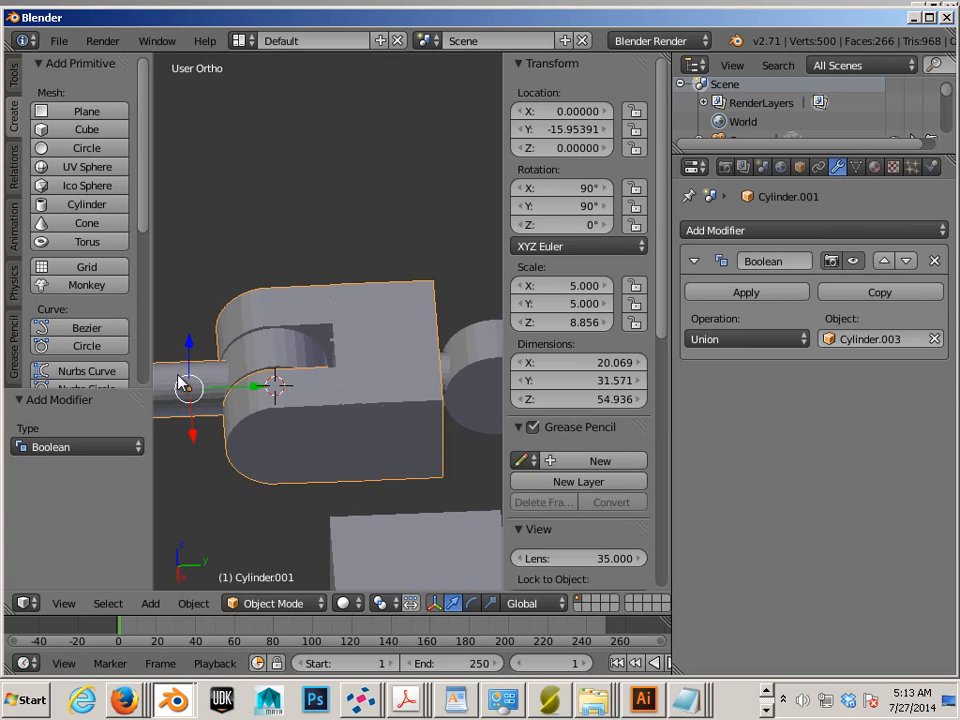
{"action": "left_click", "coordinate": [836, 339]}
{"action": "left_click", "coordinate": [812, 403]}
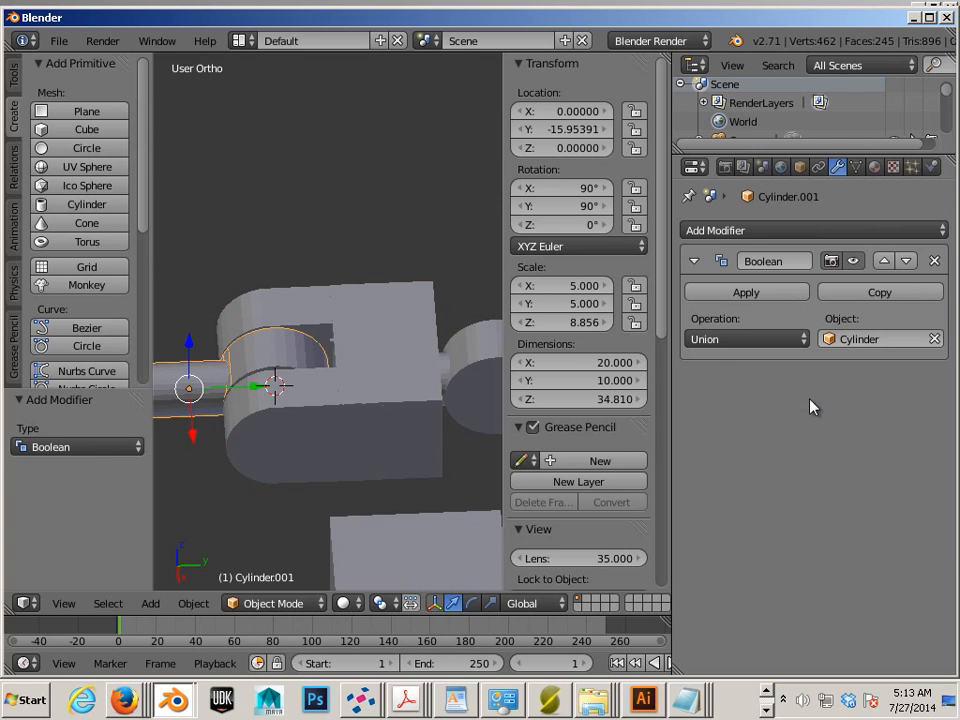
{"action": "left_click", "coordinate": [762, 296]}
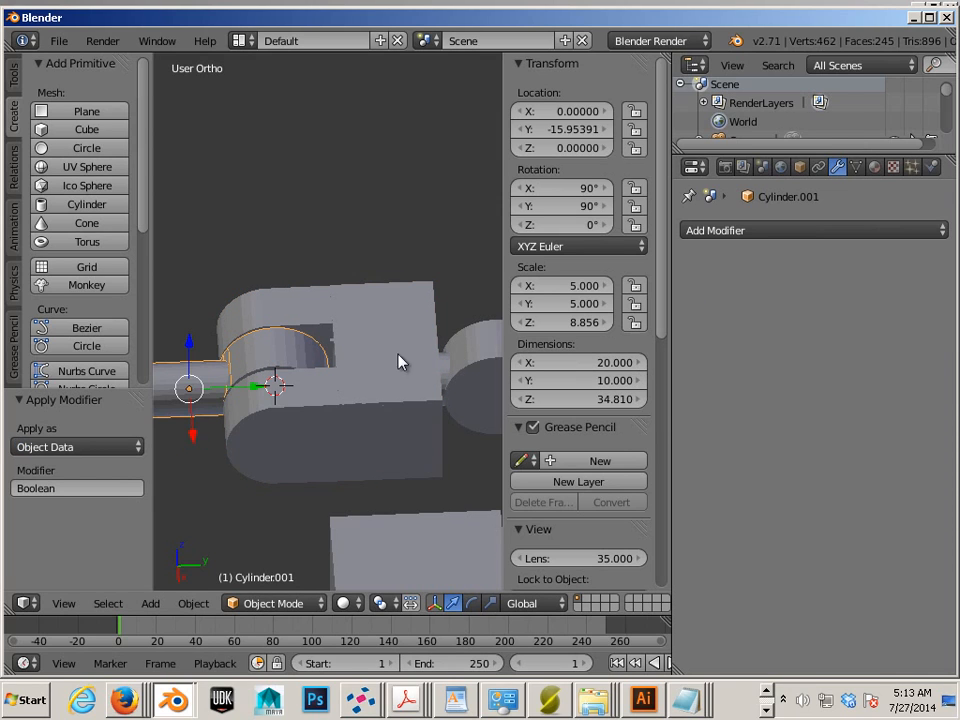
Move the leftover original inner disc about 44.57 down along Z, then select the united outer body.
{"action": "right_click", "coordinate": [293, 343]}
{"action": "right_click", "coordinate": [236, 358]}
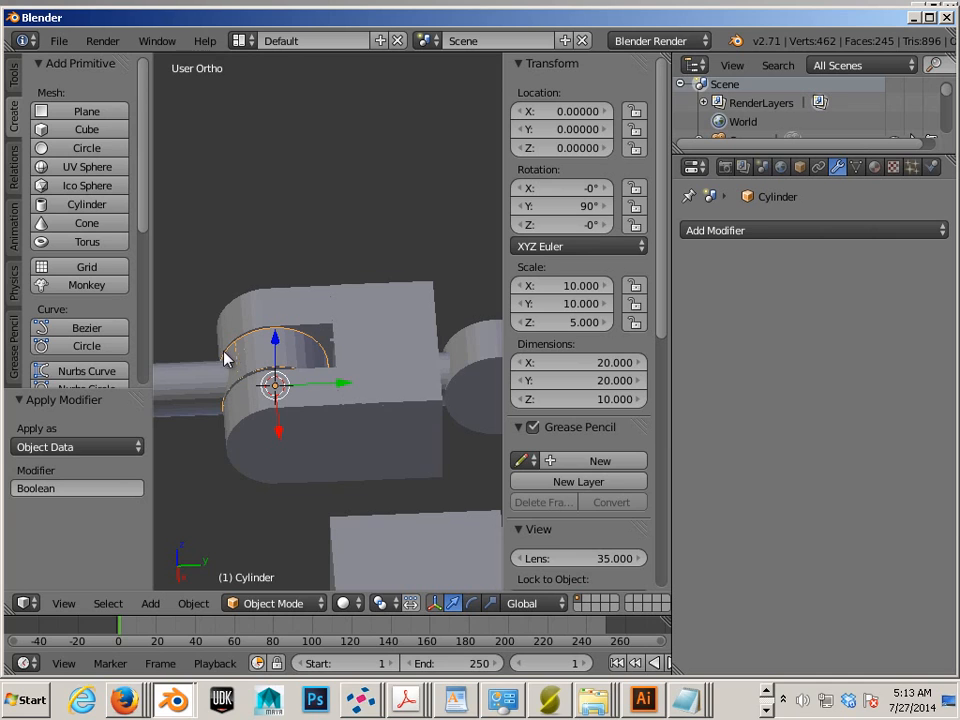
{"action": "key", "text": "g"}
{"action": "key", "text": "z"}
{"action": "left_click", "coordinate": [213, 410]}
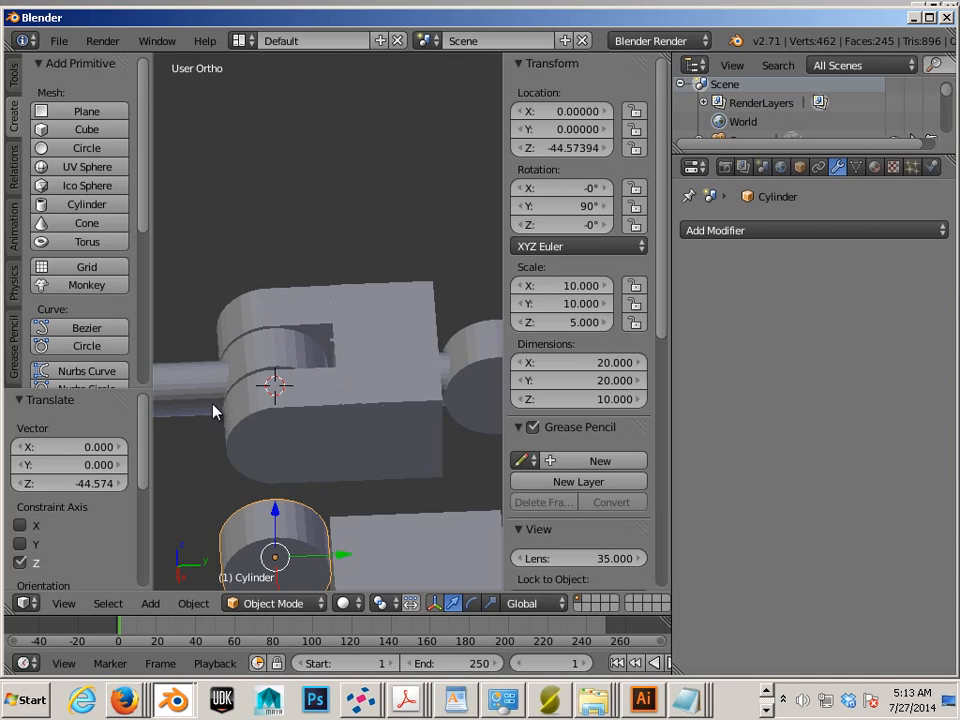
{"action": "right_click", "coordinate": [213, 405]}
{"action": "right_click", "coordinate": [214, 369]}
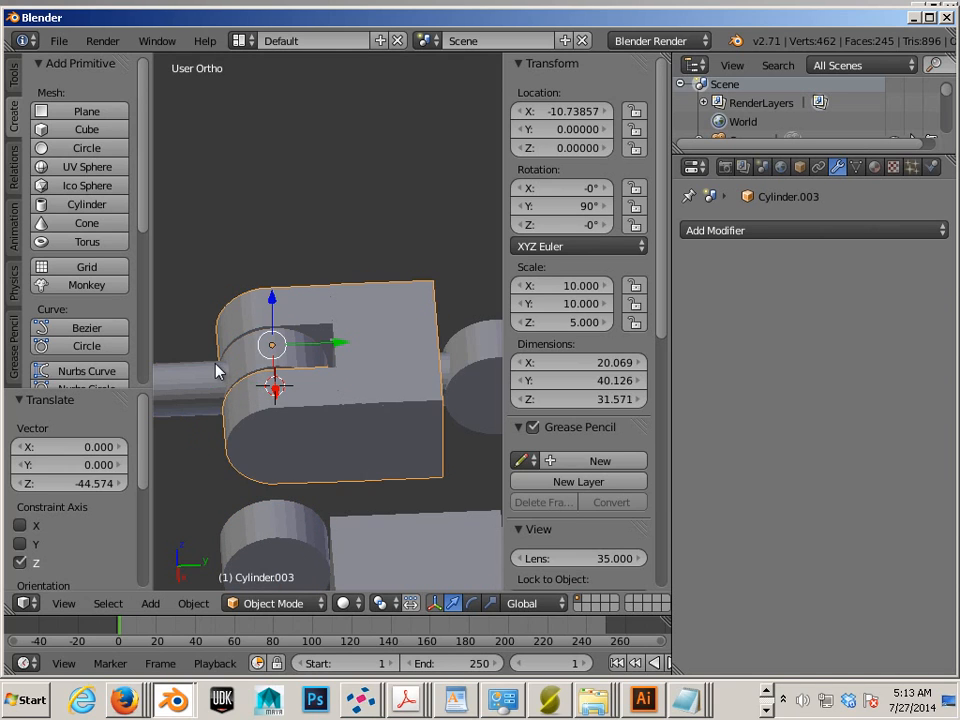
Set the X and Y dimensions of the rod cylinder that enters the outer body's flat end to 10.5.
{"action": "right_click", "coordinate": [232, 366]}
{"action": "middle_click_drag", "start_coordinate": [435, 392], "coordinate": [377, 386]}
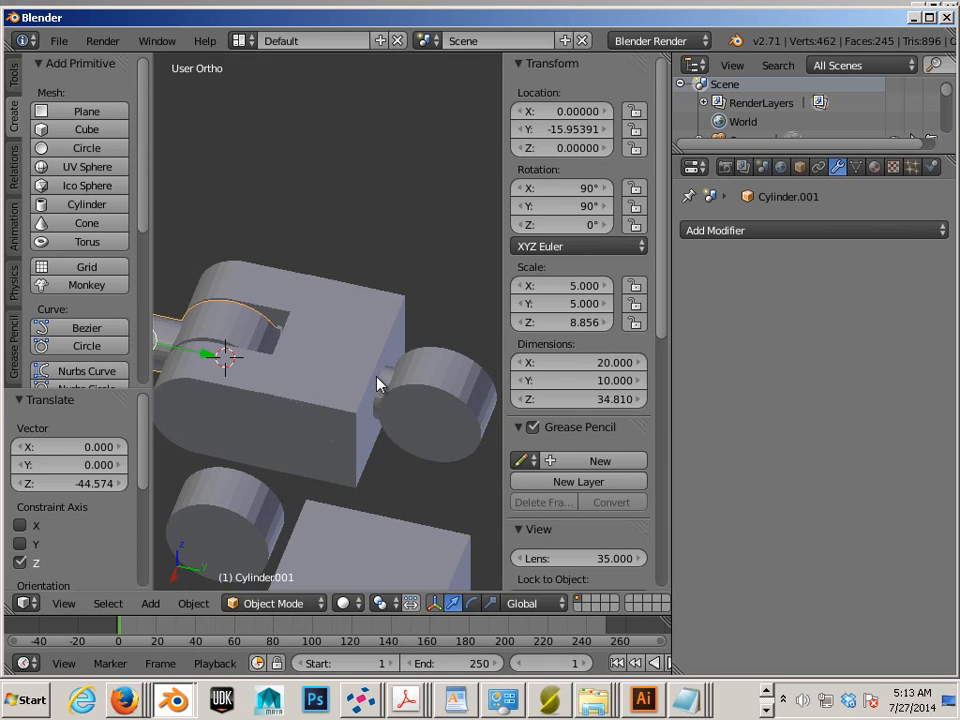
{"action": "right_click", "coordinate": [385, 387]}
{"action": "right_click", "coordinate": [383, 393]}
{"action": "right_click", "coordinate": [384, 391]}
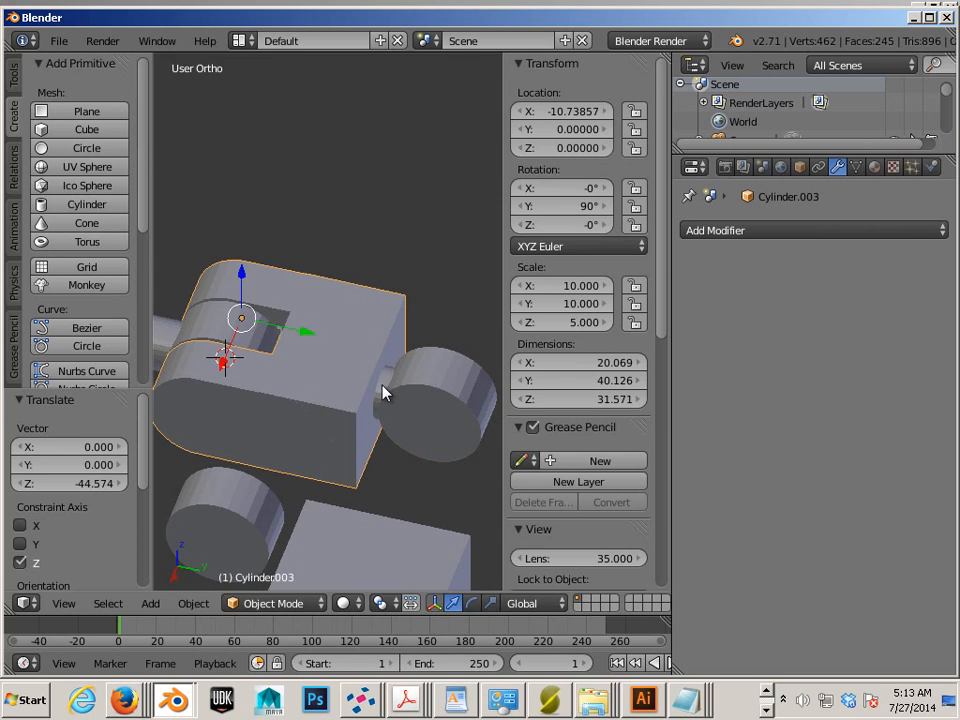
{"action": "middle_click_drag", "start_coordinate": [409, 364], "coordinate": [399, 281], "text": "shift"}
{"action": "scroll", "coordinate": [430, 343], "scroll_direction": "up", "scroll_amount": 13}
{"action": "scroll", "coordinate": [400, 338], "scroll_direction": "down", "scroll_amount": 8}
{"action": "right_click", "coordinate": [405, 357]}
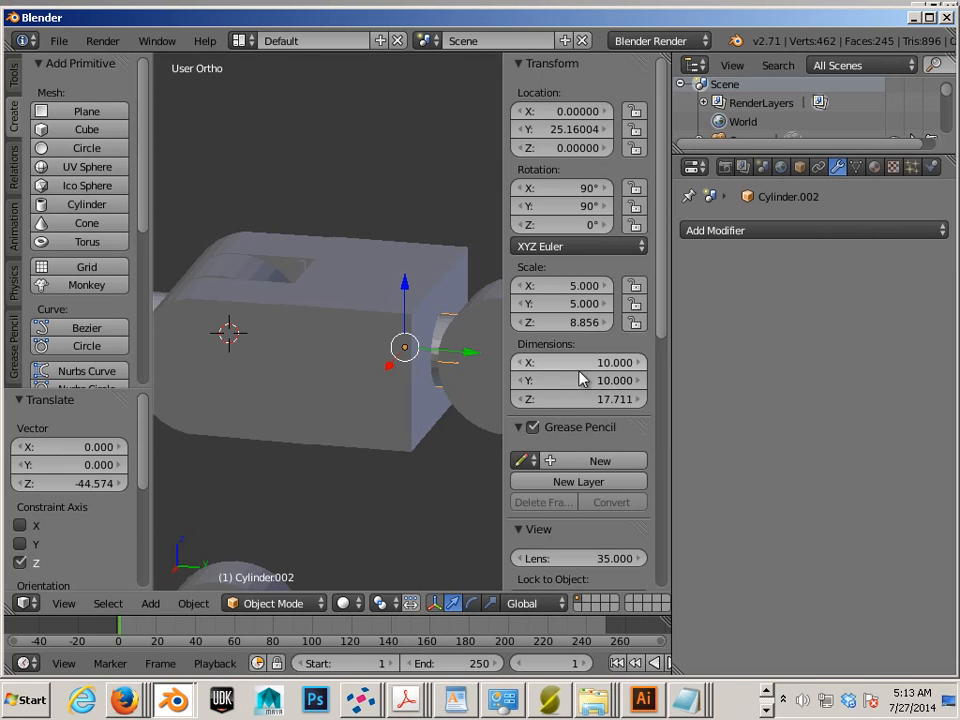
{"action": "left_click", "coordinate": [610, 365]}
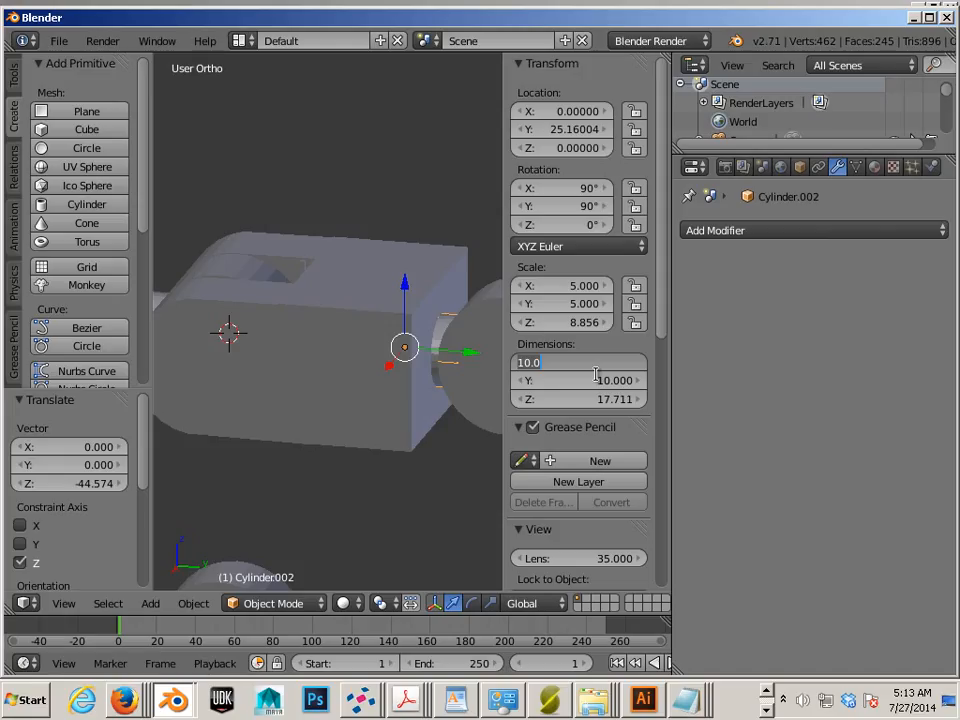
{"action": "type", "text": "10"}
{"action": "key", "text": "Return"}
{"action": "left_click", "coordinate": [608, 381]}
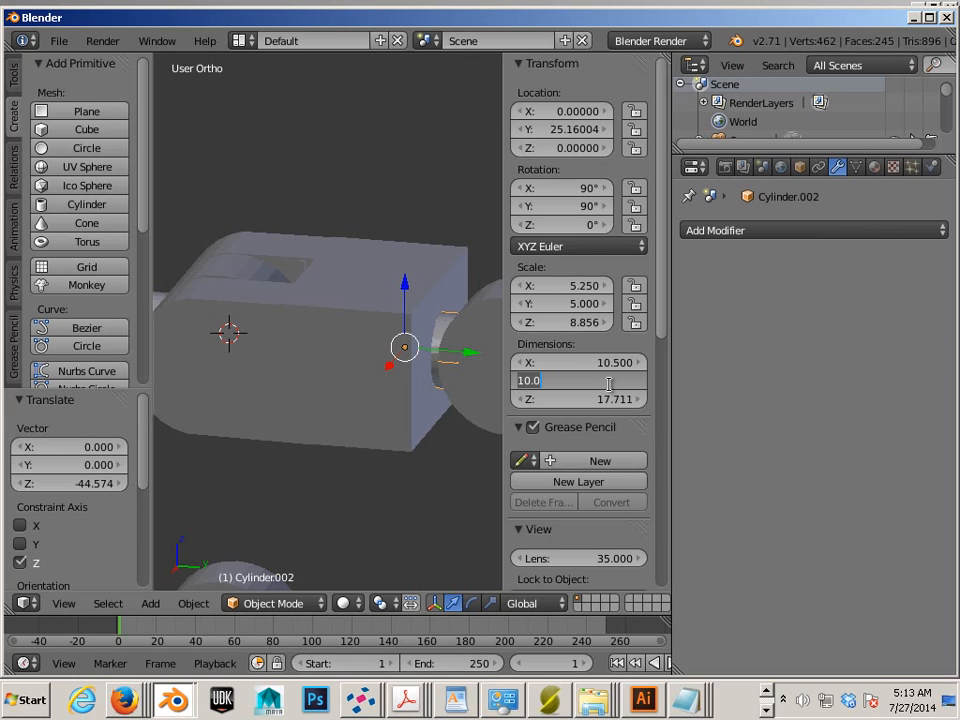
{"action": "type", "text": "1"}
{"action": "key", "text": "Return"}
Add a Boolean modifier to the outer body, set to Difference with Cylinder.002, and apply it.
{"action": "middle_click_drag", "start_coordinate": [377, 386], "coordinate": [347, 384], "text": "shift"}
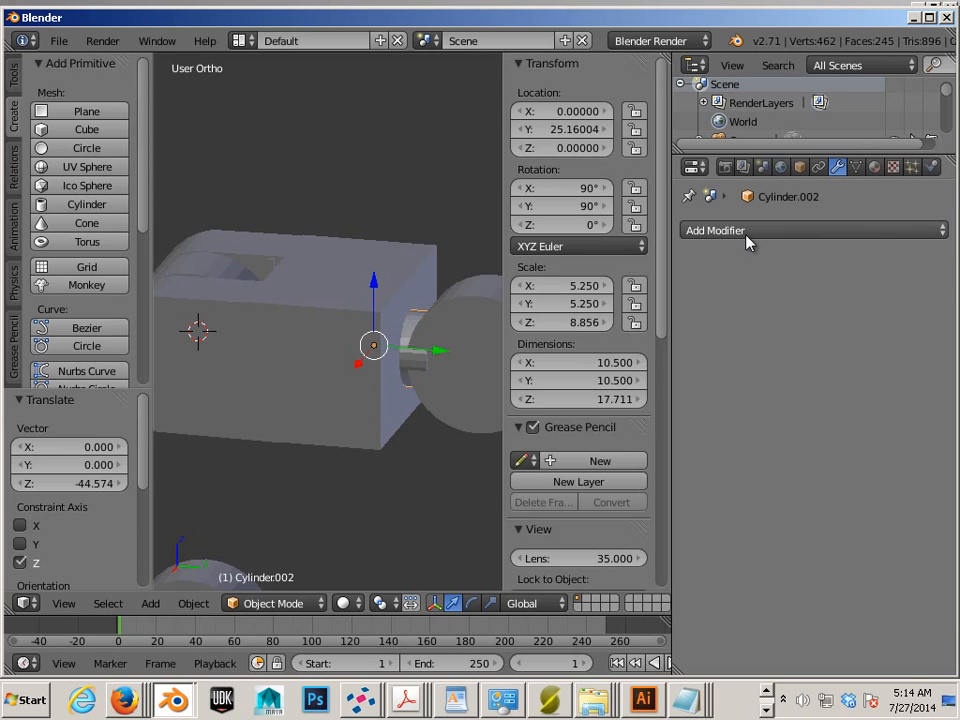
{"action": "right_click", "coordinate": [425, 259]}
{"action": "left_click", "coordinate": [700, 230]}
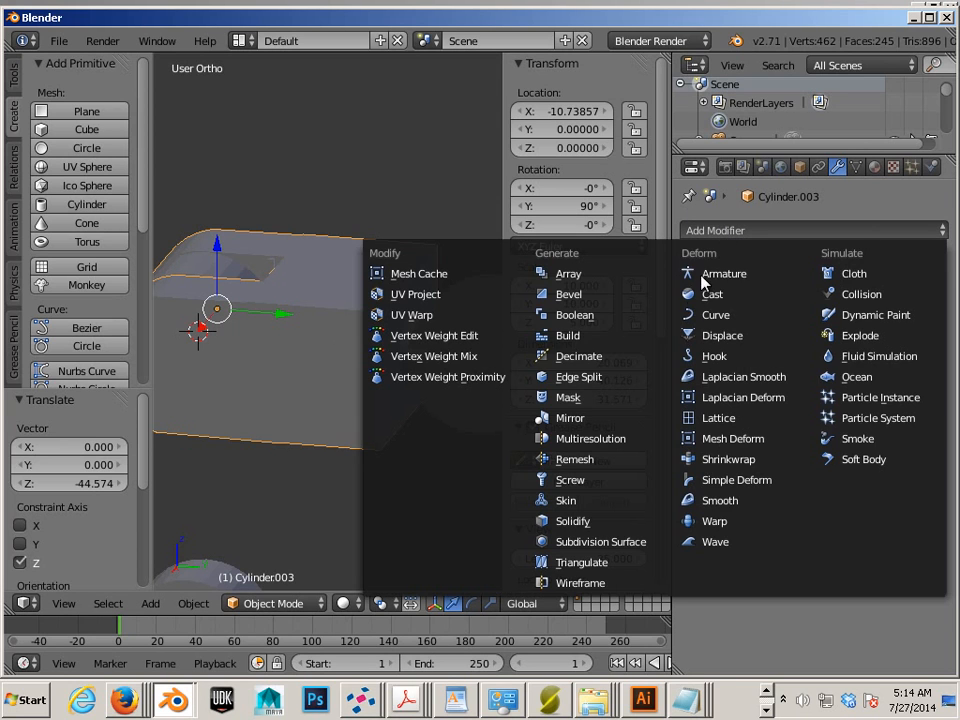
{"action": "left_click", "coordinate": [768, 340]}
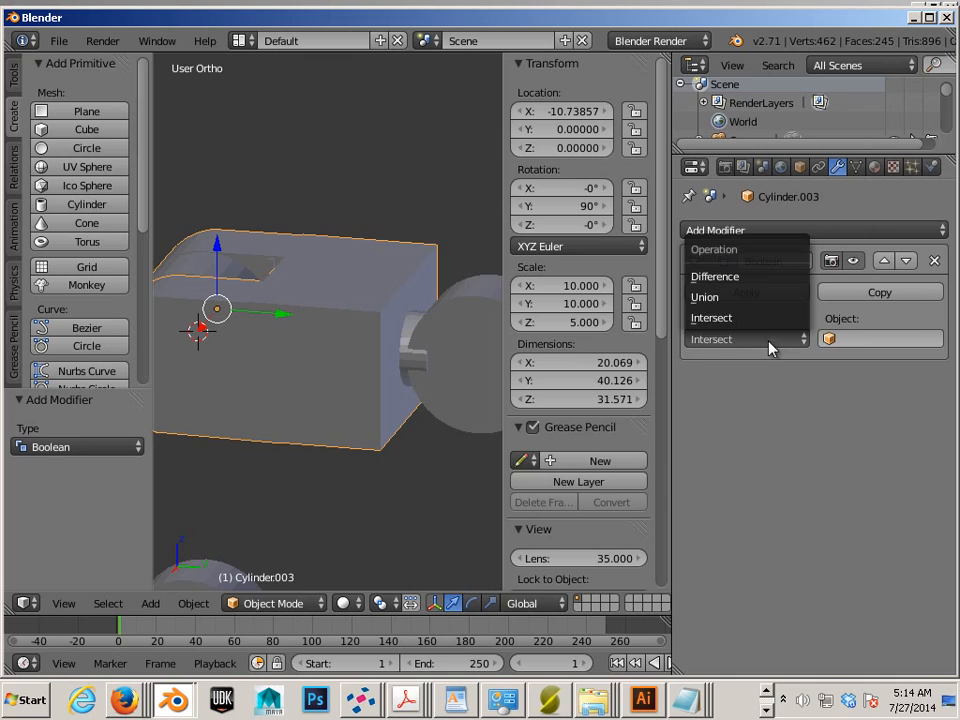
{"action": "left_click", "coordinate": [746, 278]}
{"action": "left_click", "coordinate": [831, 339]}
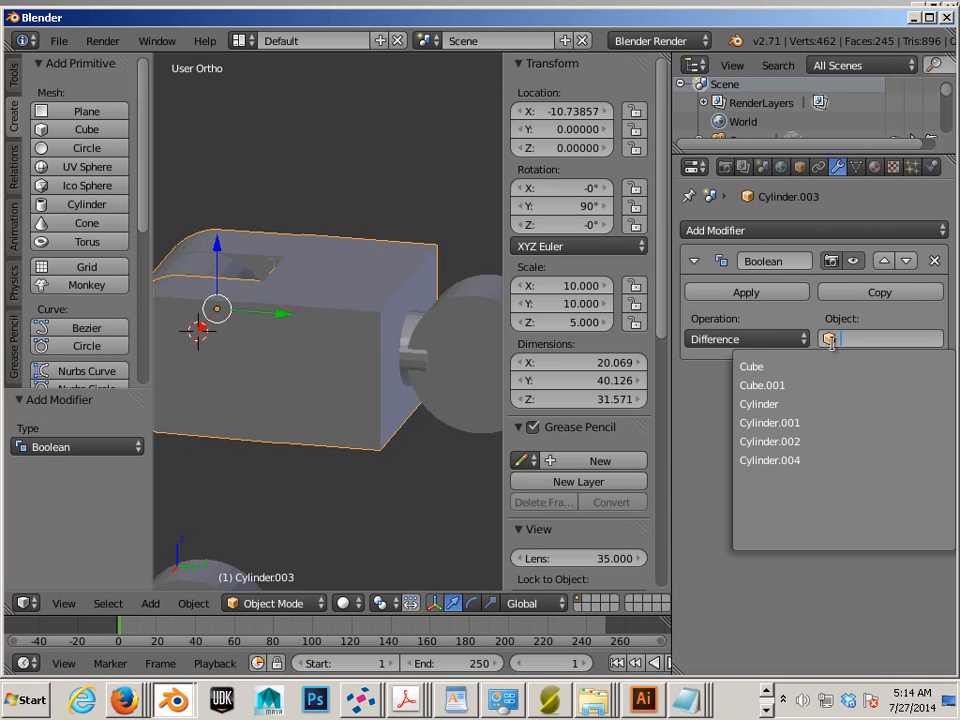
{"action": "left_click", "coordinate": [789, 441]}
{"action": "left_click", "coordinate": [748, 293]}
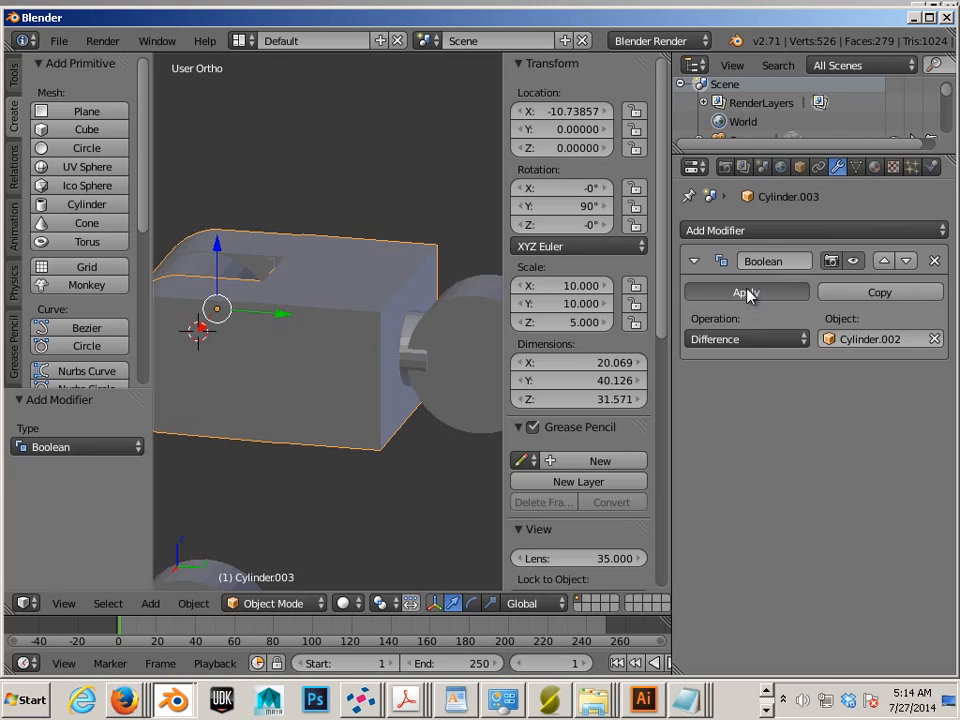
Move the cutting rod and its attached disc about 42.72 down along Z, then select the outer body.
{"action": "right_click", "coordinate": [422, 364]}
{"action": "scroll", "coordinate": [422, 364], "scroll_direction": "down", "scroll_amount": 2}
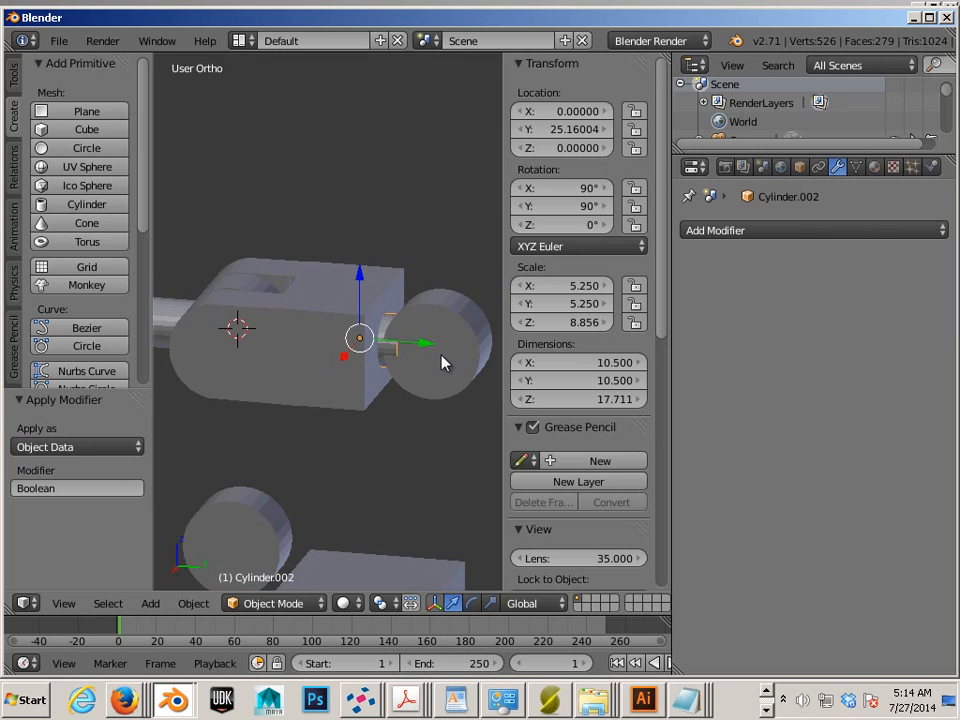
{"action": "right_click", "coordinate": [445, 361]}
{"action": "left_click_drag", "start_coordinate": [400, 279], "coordinate": [380, 417]}
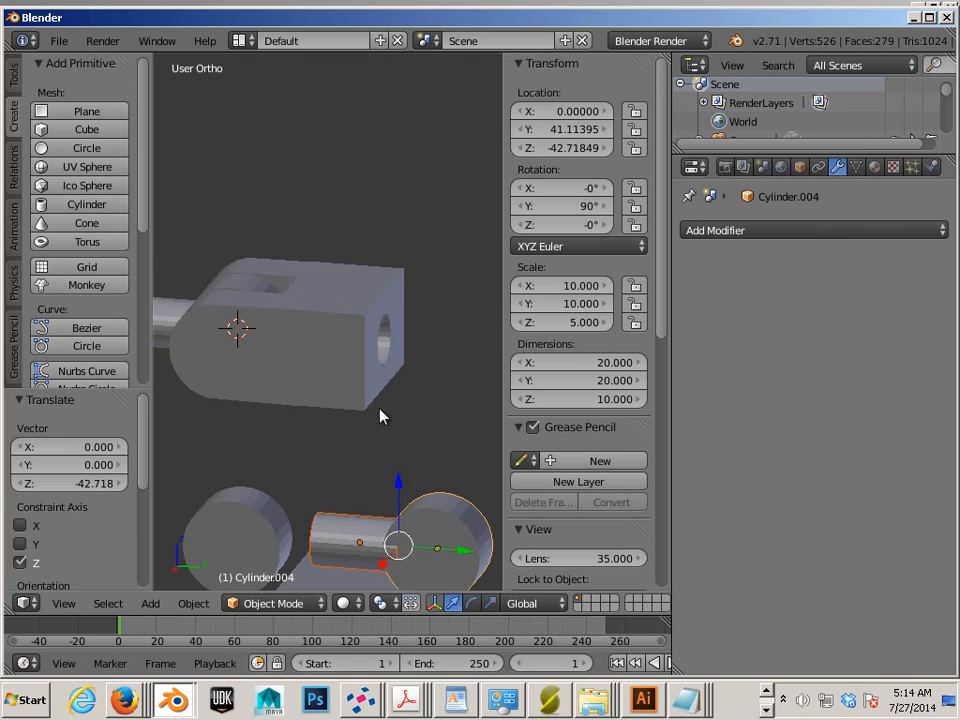
{"action": "middle_click_drag", "start_coordinate": [380, 417], "coordinate": [354, 428]}
{"action": "right_click", "coordinate": [354, 422]}
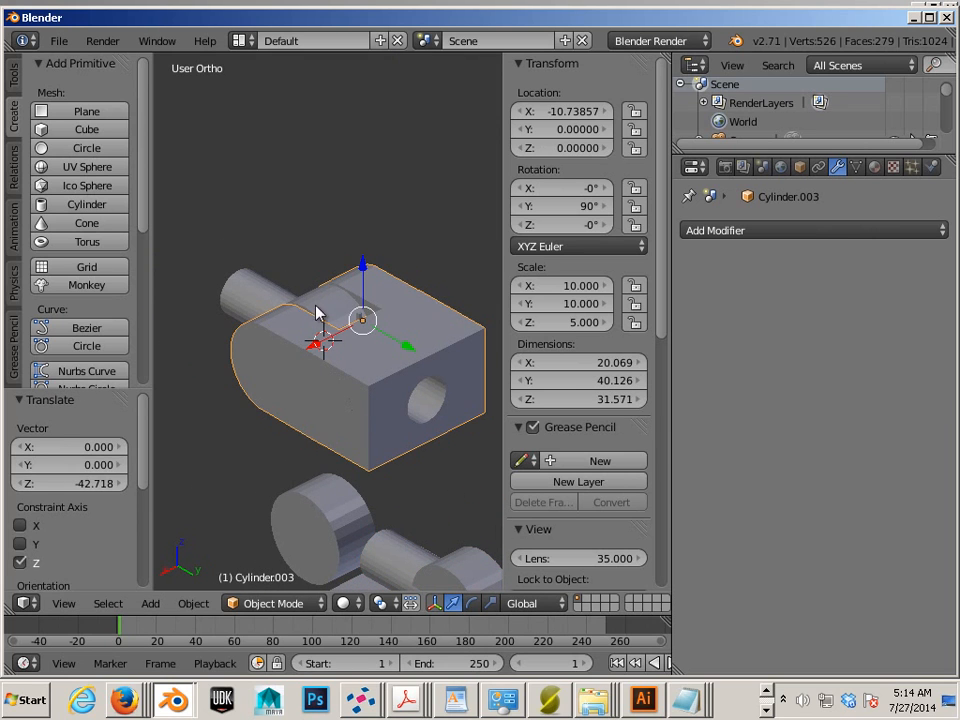
Duplicate the rod-and-disc piece together with the outer body and shift the copy about 41.45 along Y.
{"action": "middle_click_drag", "start_coordinate": [318, 313], "coordinate": [236, 336]}
{"action": "right_click", "coordinate": [237, 337]}
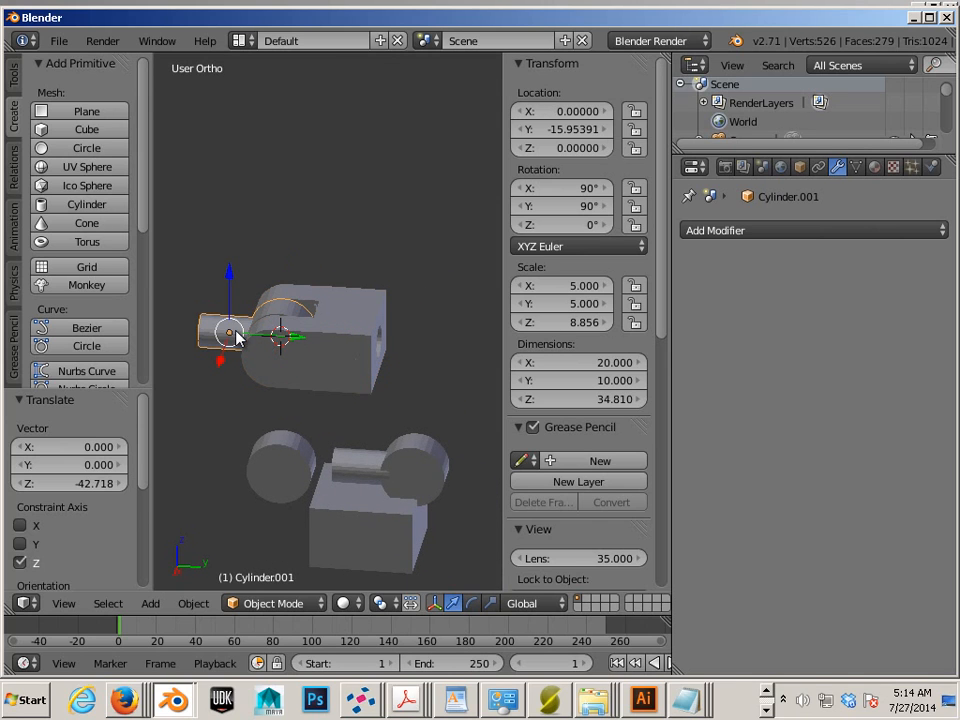
{"action": "right_click", "coordinate": [338, 350], "text": "shift"}
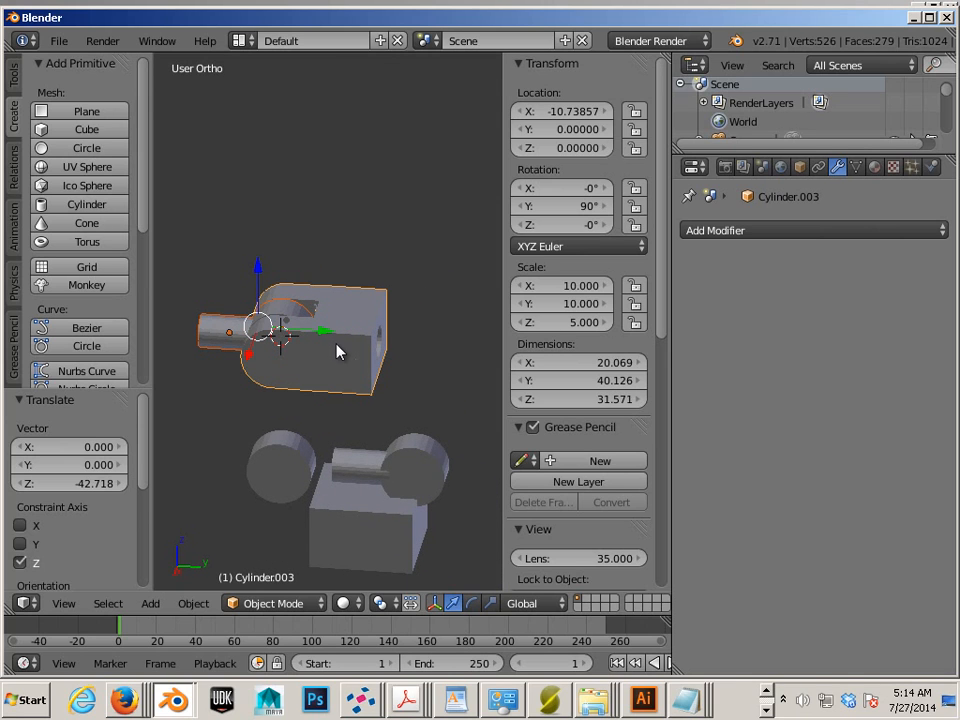
{"action": "key", "text": "shift+d"}
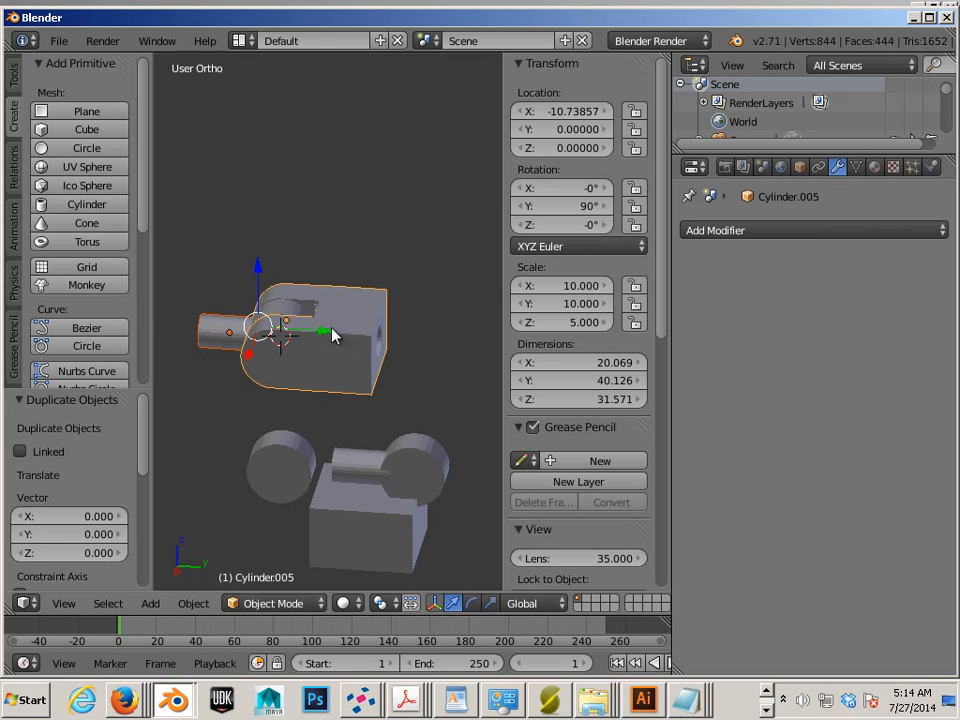
{"action": "key", "text": "y"}
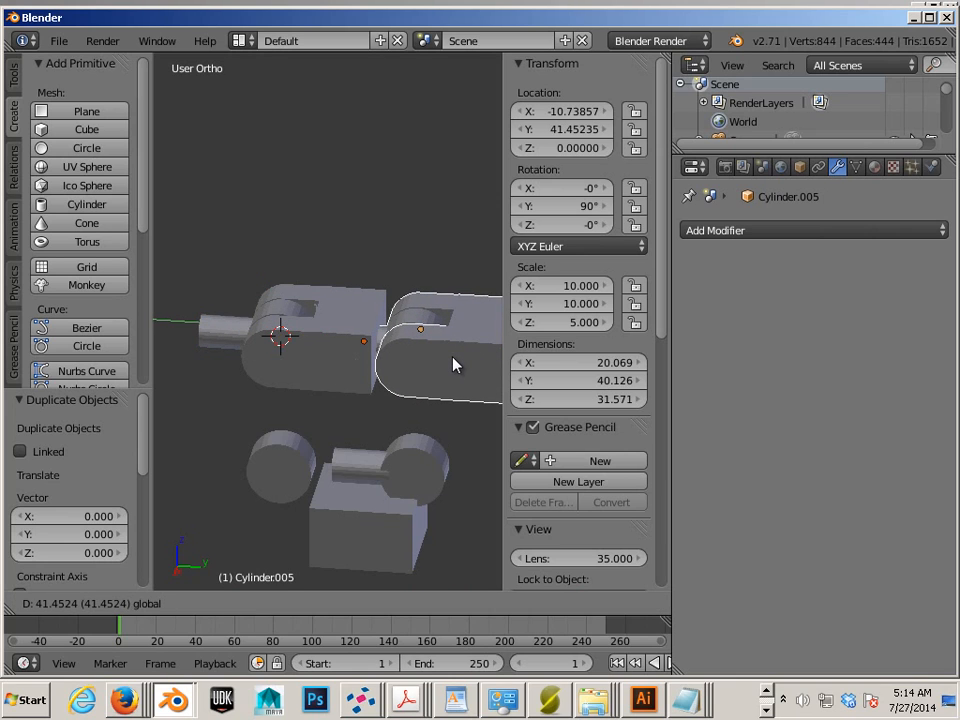
{"action": "left_click", "coordinate": [450, 366]}
Duplicate the copied link again and move the new copy about 41.82 further along Y.
{"action": "scroll", "coordinate": [443, 368], "scroll_direction": "down", "scroll_amount": 3}
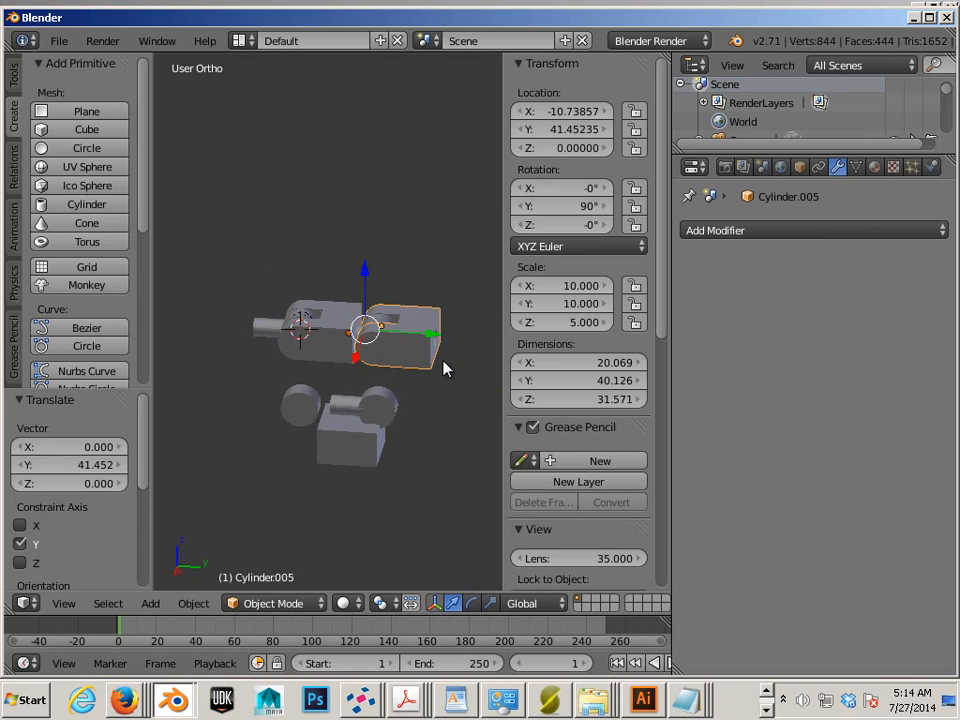
{"action": "key", "text": "shift+d"}
{"action": "left_click", "coordinate": [407, 354]}
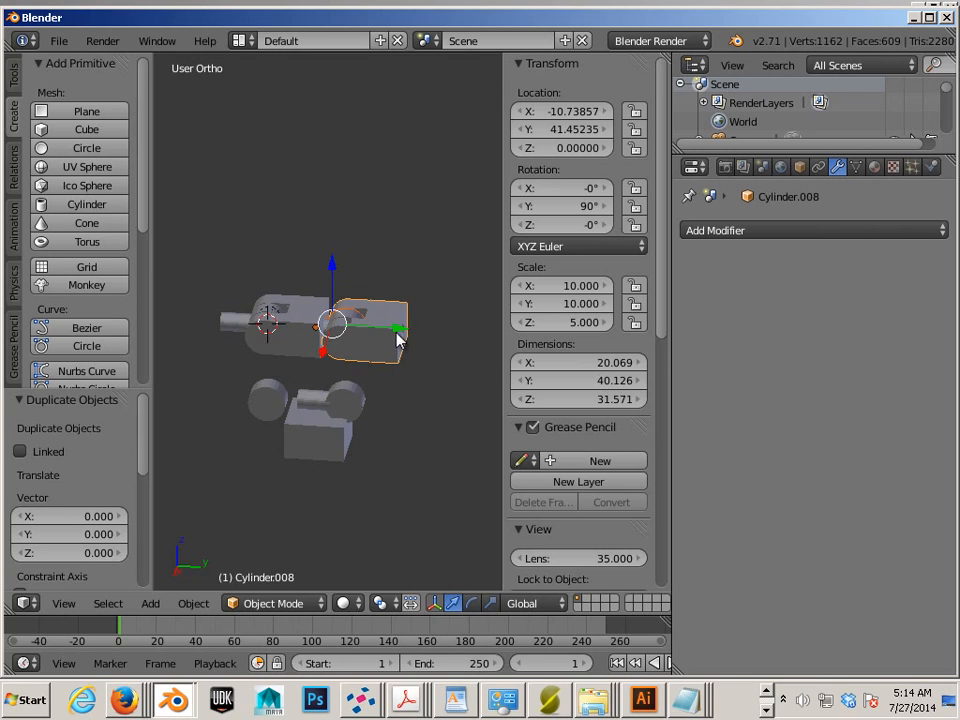
{"action": "left_click_drag", "start_coordinate": [397, 330], "coordinate": [476, 352]}
Select both duplicated links and delete them.
{"action": "scroll", "coordinate": [392, 370], "scroll_direction": "up", "scroll_amount": 4}
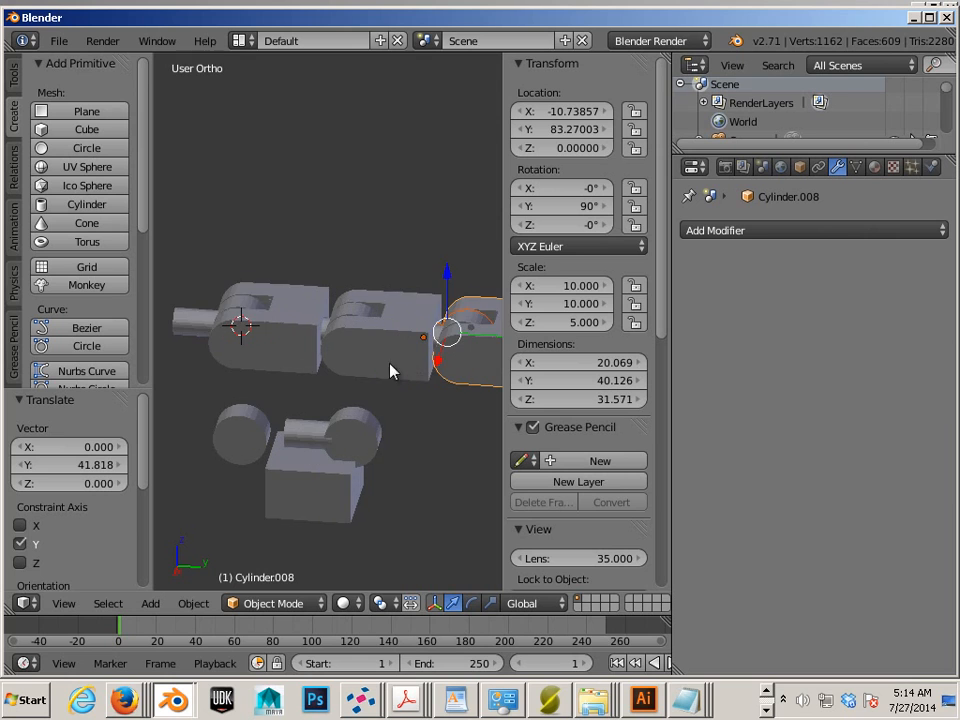
{"action": "middle_click_drag", "start_coordinate": [378, 368], "coordinate": [429, 377]}
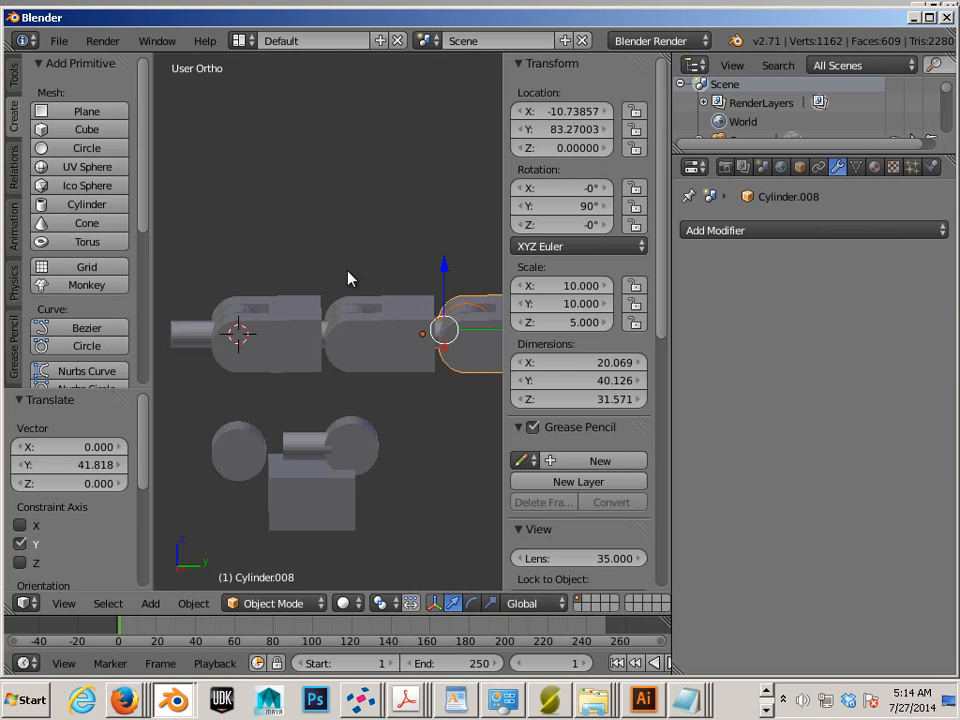
{"action": "left_click_drag", "start_coordinate": [395, 335], "coordinate": [482, 396]}
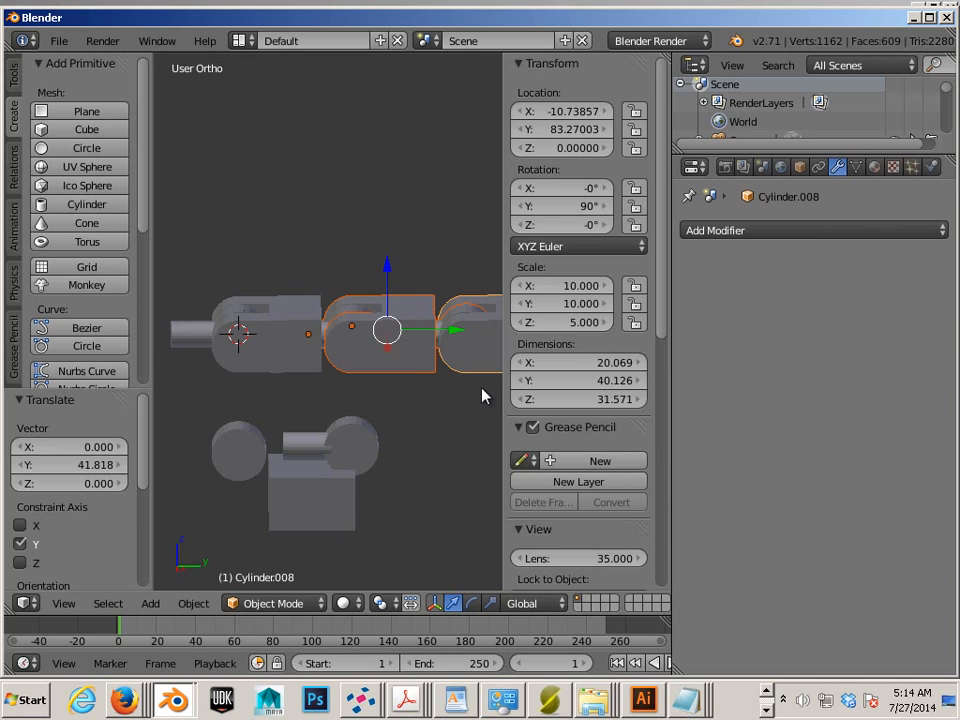
{"action": "key", "text": "x"}
{"action": "left_click", "coordinate": [484, 391]}
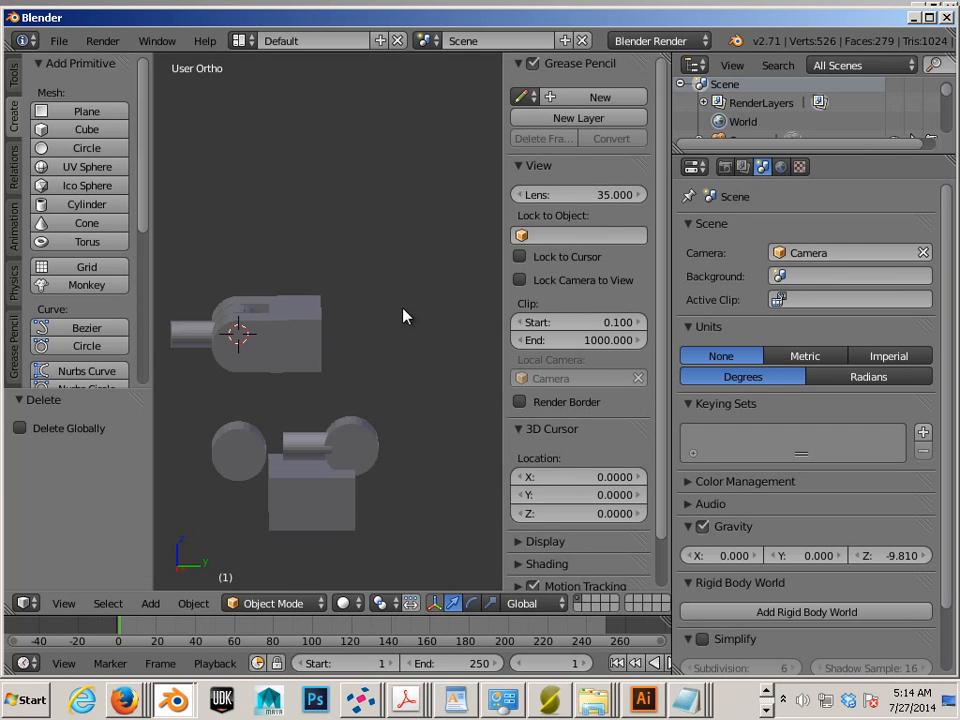
Delete the small leftover cube located in the slot of the outer body.
{"action": "right_click", "coordinate": [320, 331]}
{"action": "right_click", "coordinate": [186, 332], "text": "shift"}
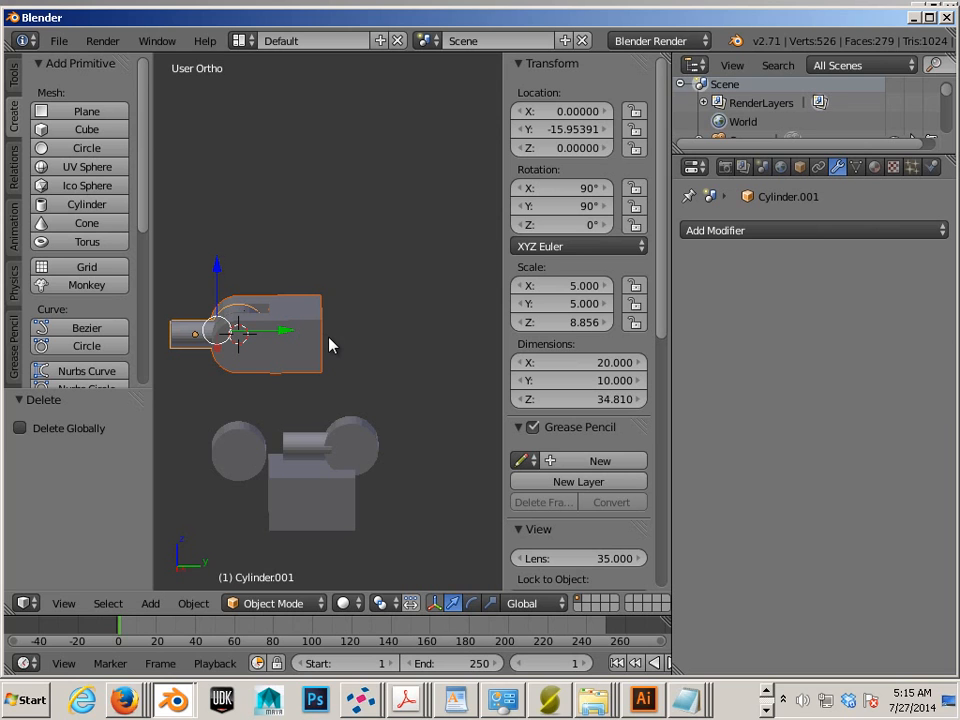
{"action": "middle_click_drag", "start_coordinate": [317, 343], "coordinate": [332, 304]}
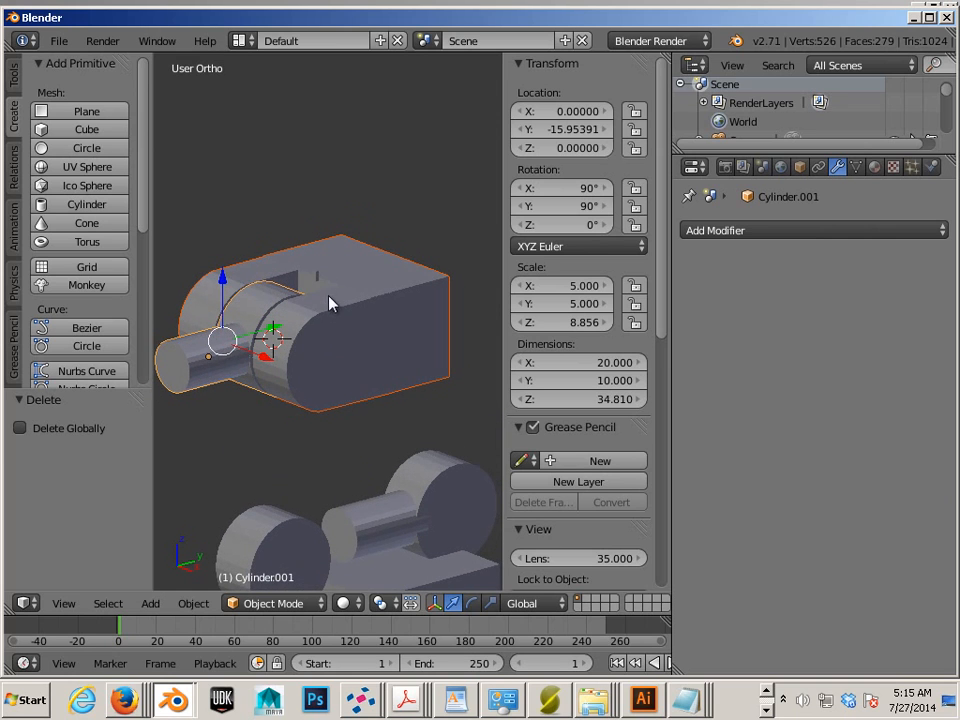
{"action": "right_click", "coordinate": [318, 281]}
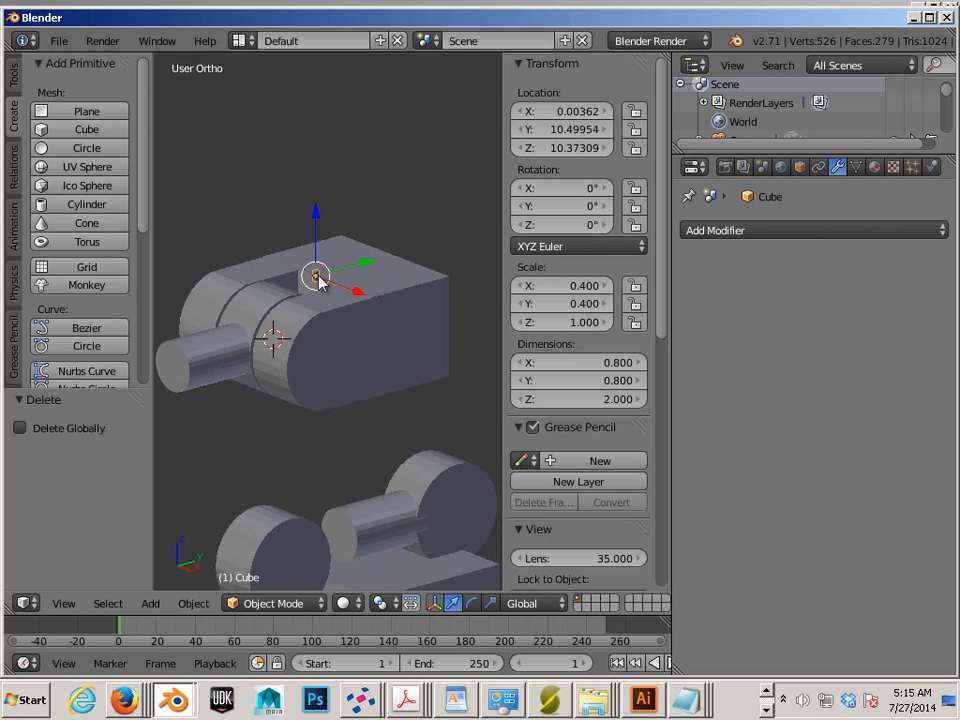
{"action": "key", "text": "x"}
{"action": "left_click", "coordinate": [321, 279]}
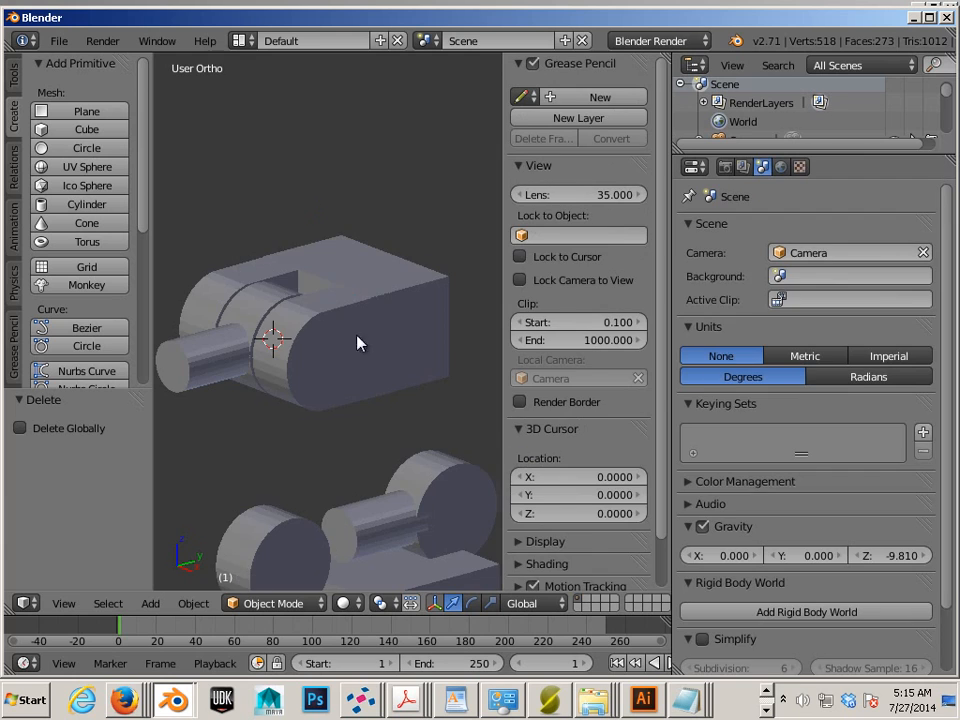
Box-select the leftover discs, rod and cube below the finished link and delete them.
{"action": "middle_click_drag", "start_coordinate": [358, 343], "coordinate": [360, 346]}
{"action": "right_click", "coordinate": [372, 366]}
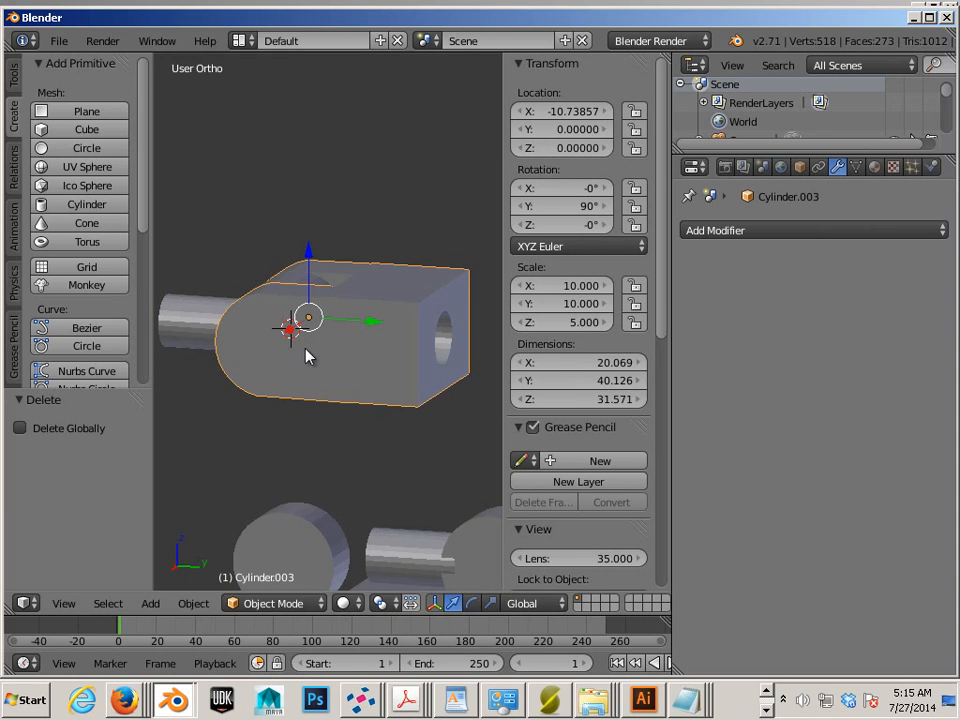
{"action": "middle_click_drag", "start_coordinate": [309, 356], "coordinate": [350, 380]}
{"action": "scroll", "coordinate": [349, 380], "scroll_direction": "up", "scroll_amount": 3}
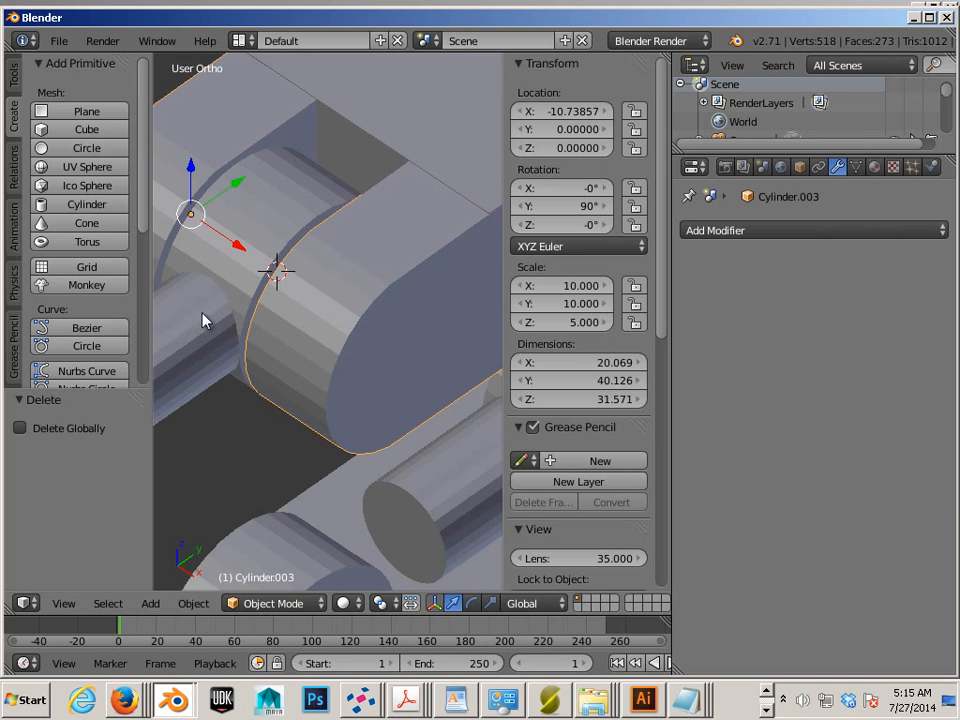
{"action": "scroll", "coordinate": [221, 336], "scroll_direction": "down", "scroll_amount": 2}
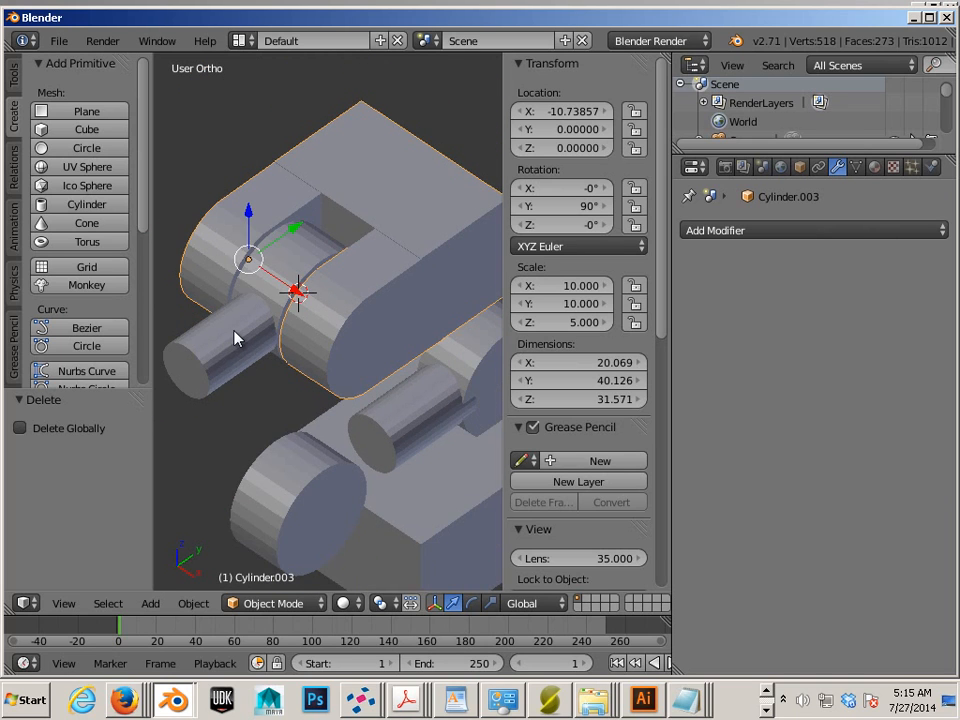
{"action": "scroll", "coordinate": [236, 336], "scroll_direction": "down", "scroll_amount": 2}
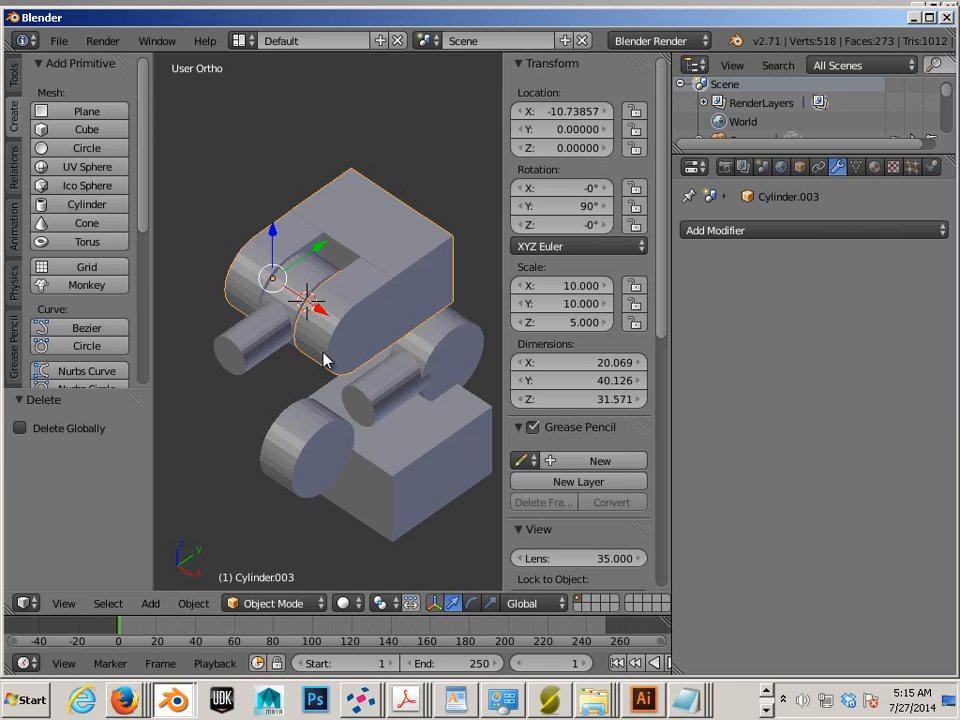
{"action": "scroll", "coordinate": [328, 428], "scroll_direction": "down", "scroll_amount": 4}
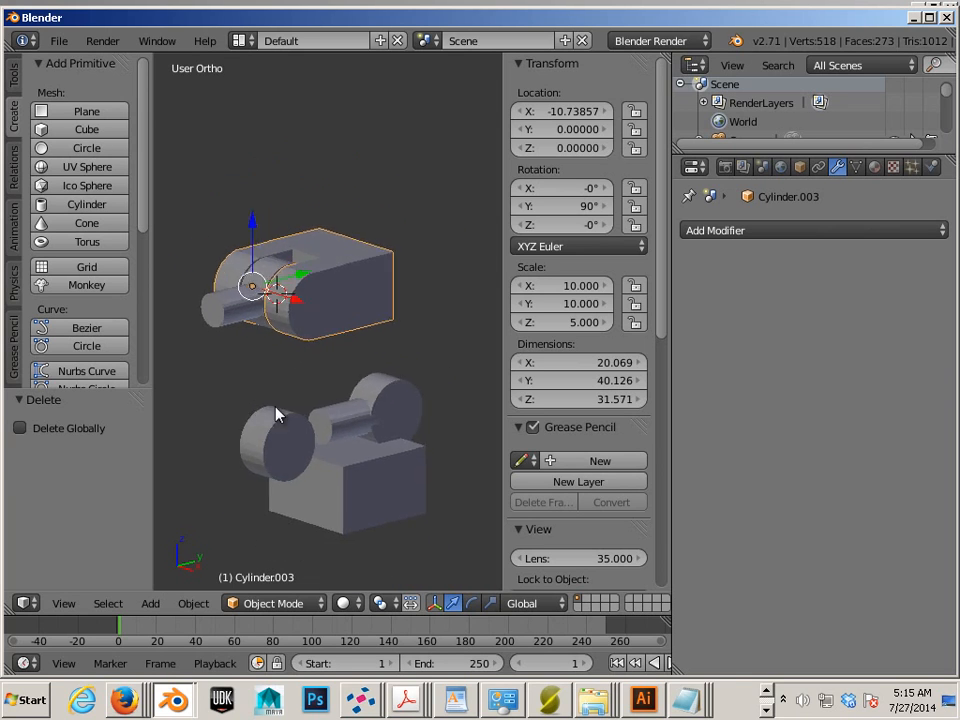
{"action": "key", "text": "b"}
{"action": "left_click_drag", "start_coordinate": [270, 356], "coordinate": [453, 491]}
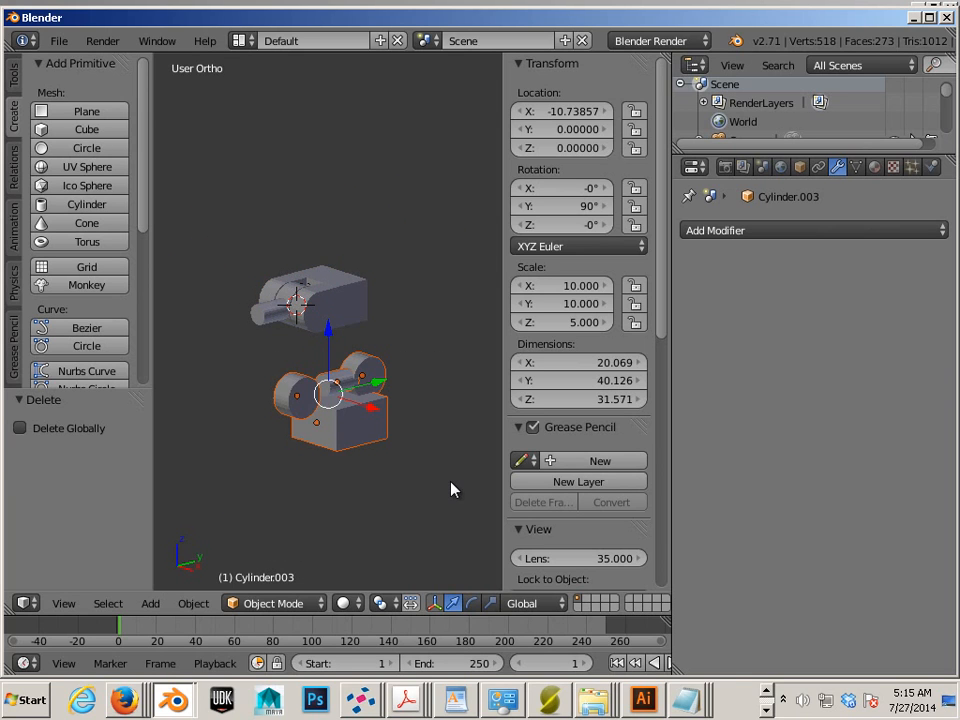
{"action": "key", "text": "x"}
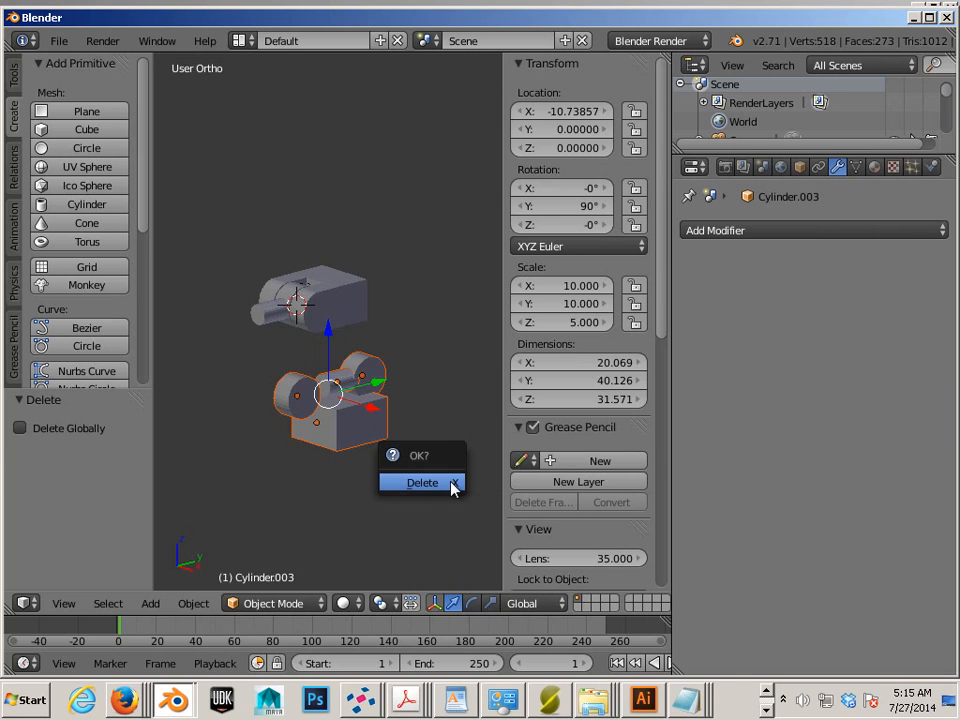
{"action": "left_click", "coordinate": [451, 485]}
{"action": "scroll", "coordinate": [347, 275], "scroll_direction": "up", "scroll_amount": 2}
{"action": "middle_click_drag", "start_coordinate": [308, 302], "coordinate": [358, 366], "text": "shift"}
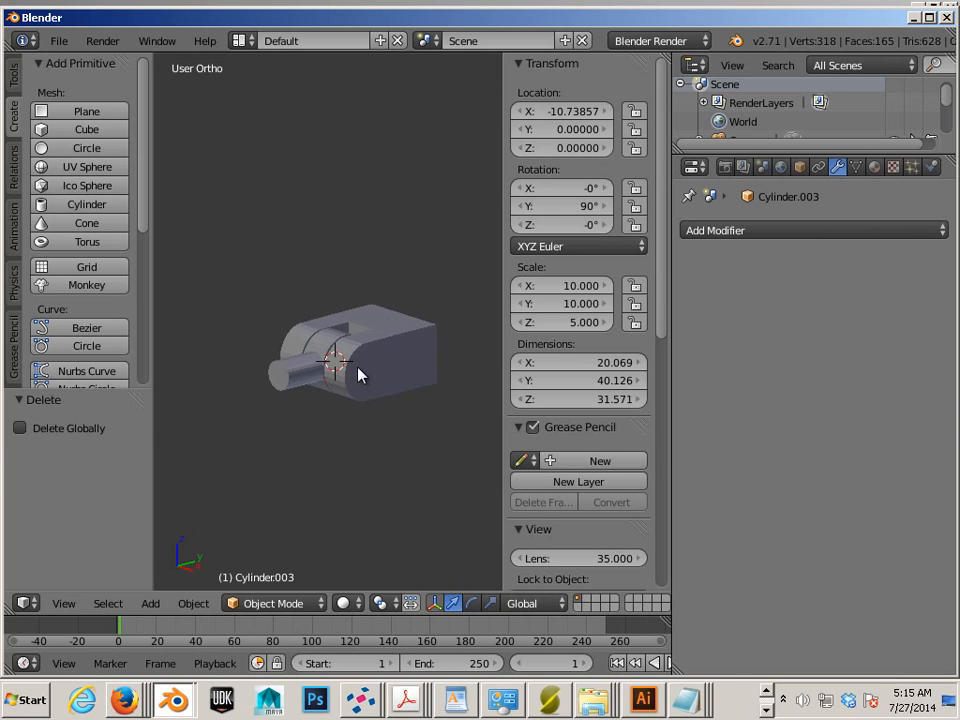
Add a mesh cylinder and move it about 24.4 along X to the side of the hinge link.
{"action": "scroll", "coordinate": [363, 372], "scroll_direction": "up", "scroll_amount": 7}
{"action": "scroll", "coordinate": [386, 407], "scroll_direction": "down", "scroll_amount": 5}
{"action": "middle_click_drag", "start_coordinate": [386, 407], "coordinate": [388, 329]}
{"action": "scroll", "coordinate": [381, 411], "scroll_direction": "up", "scroll_amount": 3}
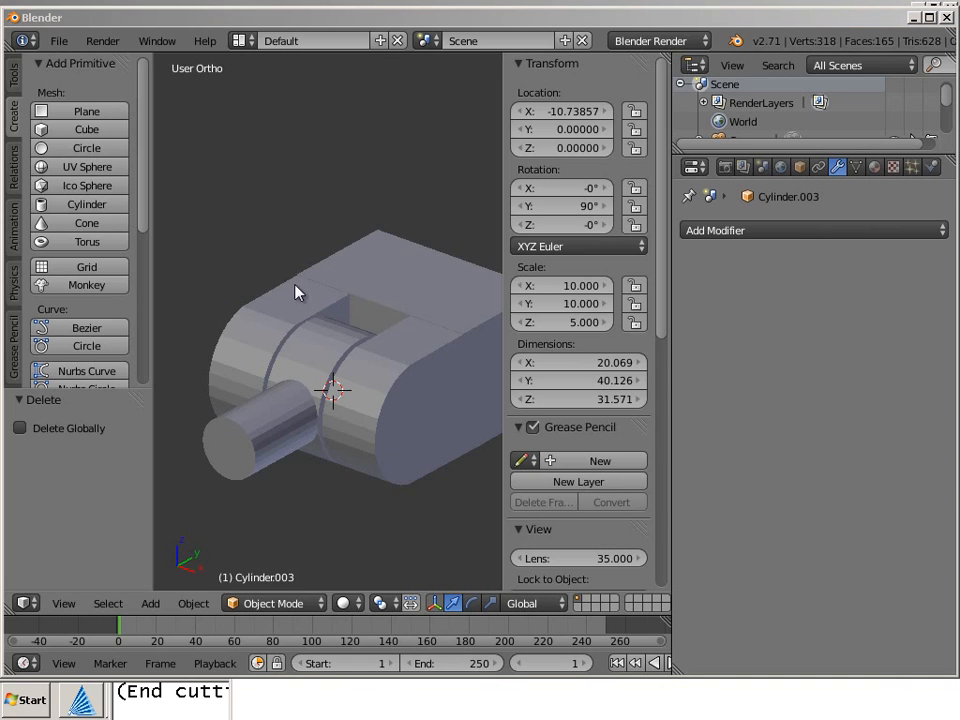
{"action": "right_click", "coordinate": [339, 270]}
{"action": "scroll", "coordinate": [339, 270], "scroll_direction": "down", "scroll_amount": 2}
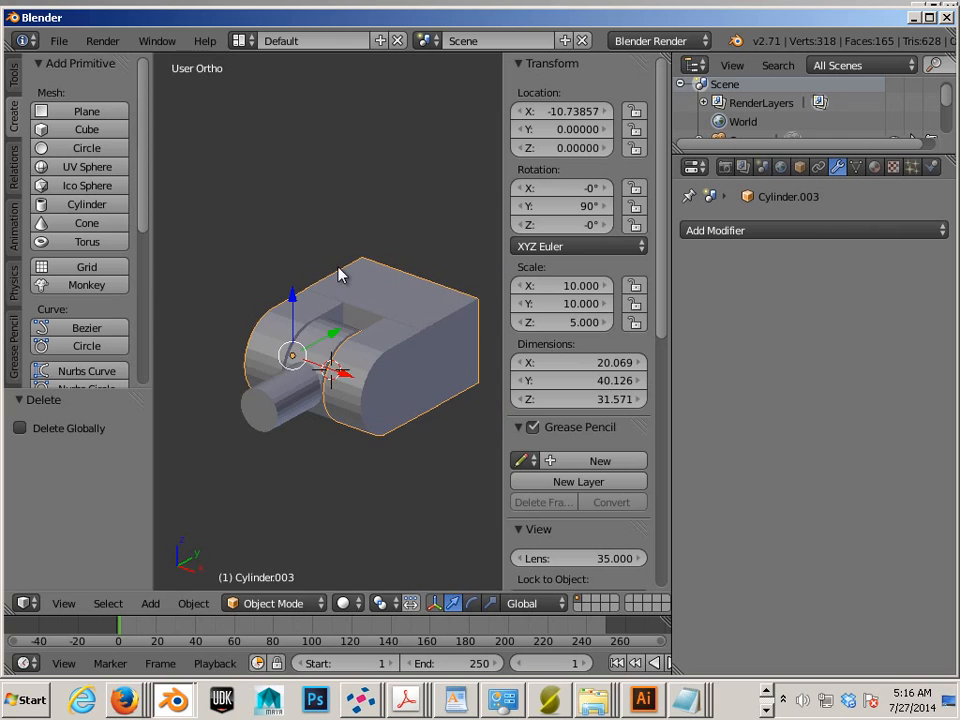
{"action": "middle_click_drag", "start_coordinate": [255, 298], "coordinate": [296, 326]}
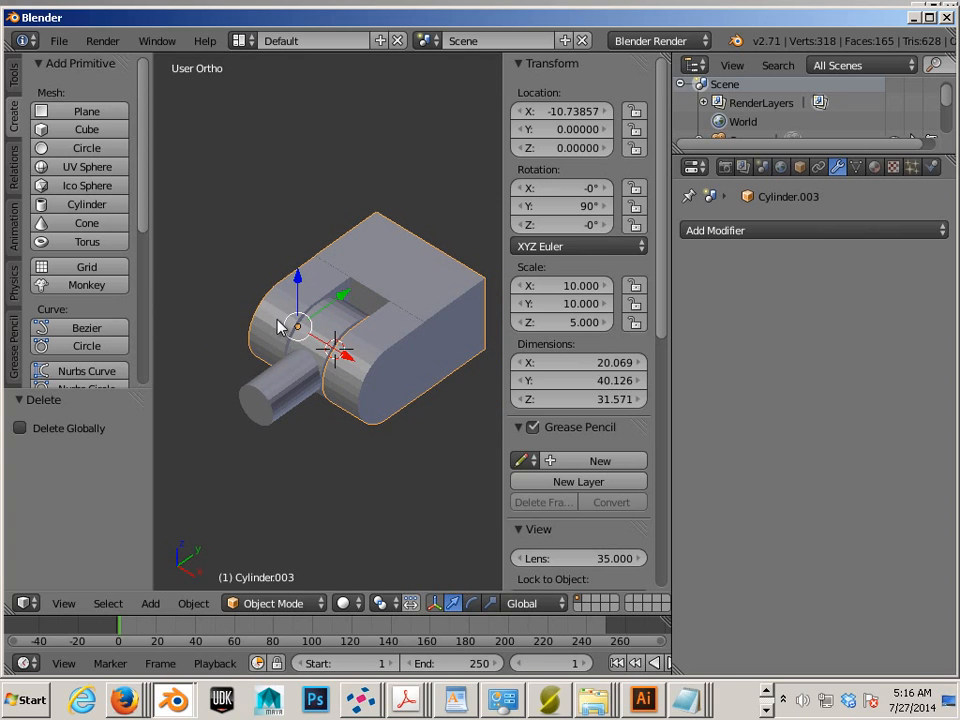
{"action": "left_click", "coordinate": [86, 204]}
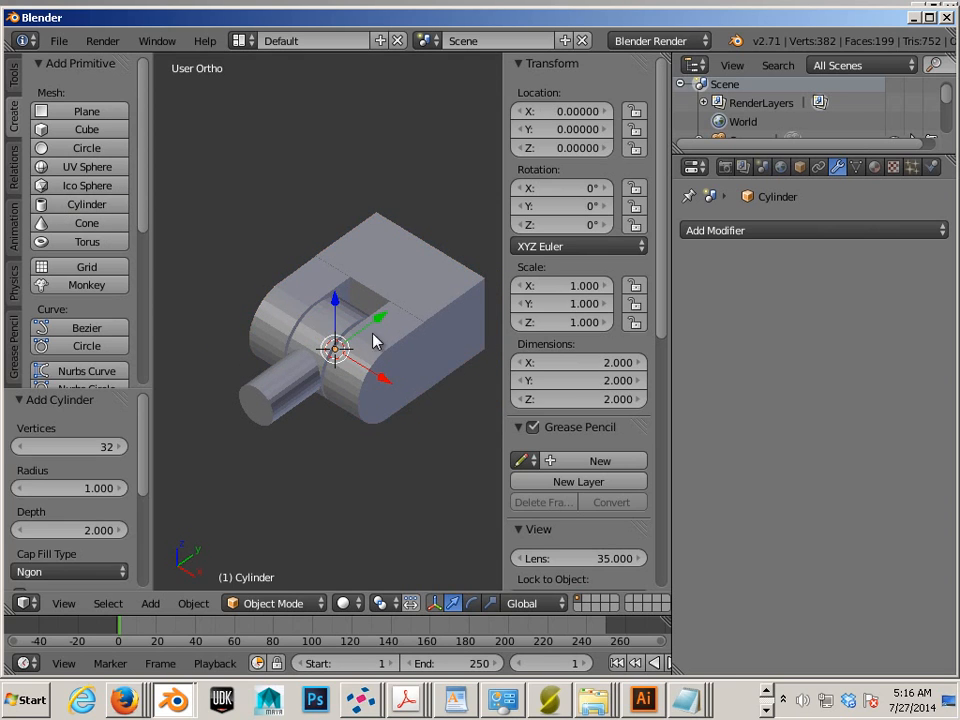
{"action": "left_click_drag", "start_coordinate": [385, 382], "coordinate": [421, 390]}
Rotate the new cylinder about Y and set its Y rotation to 90°.
{"action": "key", "text": "e"}
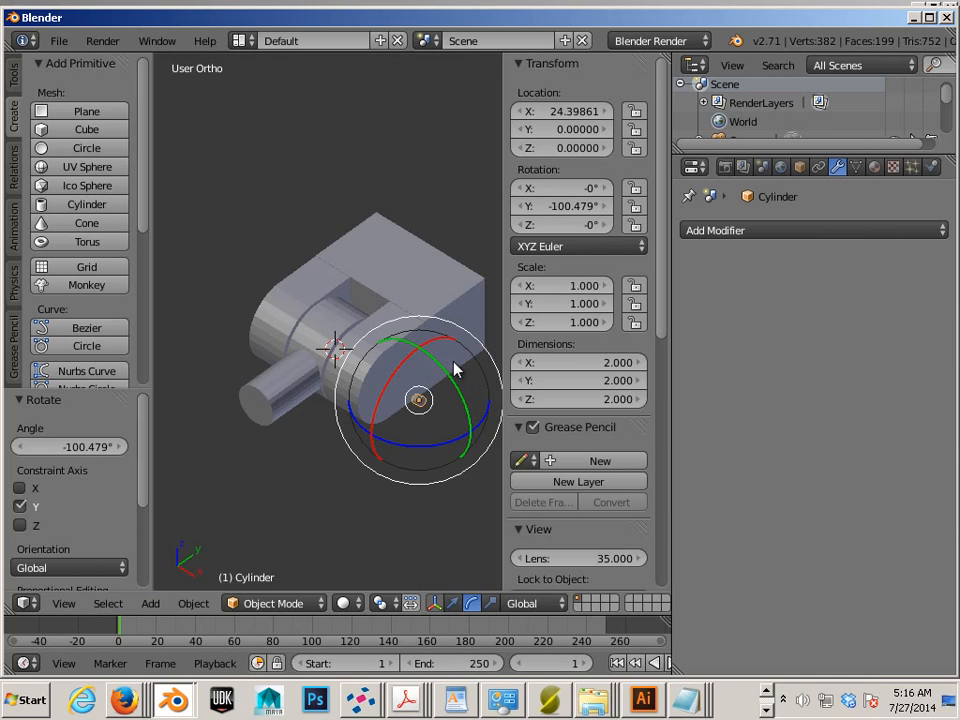
{"action": "left_click", "coordinate": [570, 207]}
{"action": "type", "text": "90"}
{"action": "key", "text": "Return"}
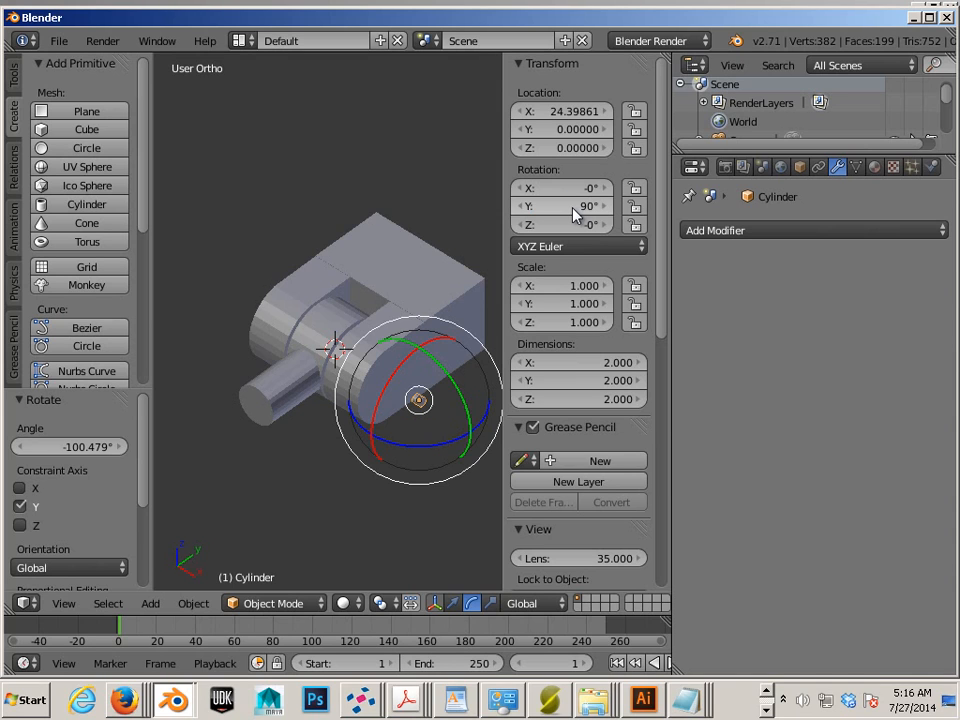
Stretch the small cylinder along X into a thin pin about 110.9 long.
{"action": "middle_click_drag", "start_coordinate": [403, 439], "coordinate": [388, 466]}
{"action": "key", "text": "ctrl+alt+s"}
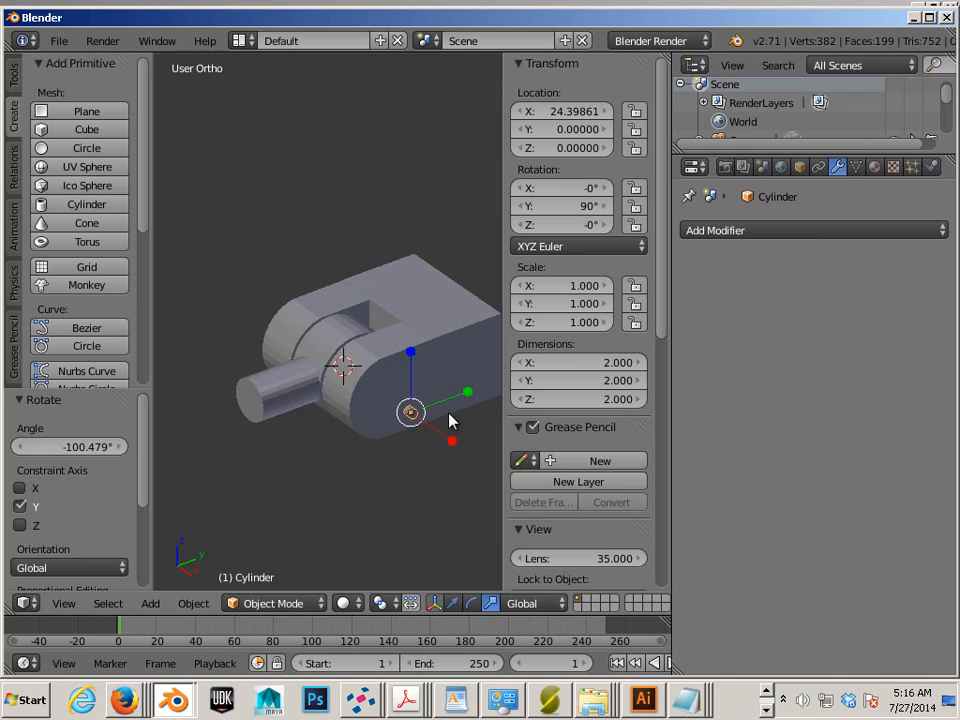
{"action": "left_click_drag", "start_coordinate": [447, 437], "coordinate": [167, 470]}
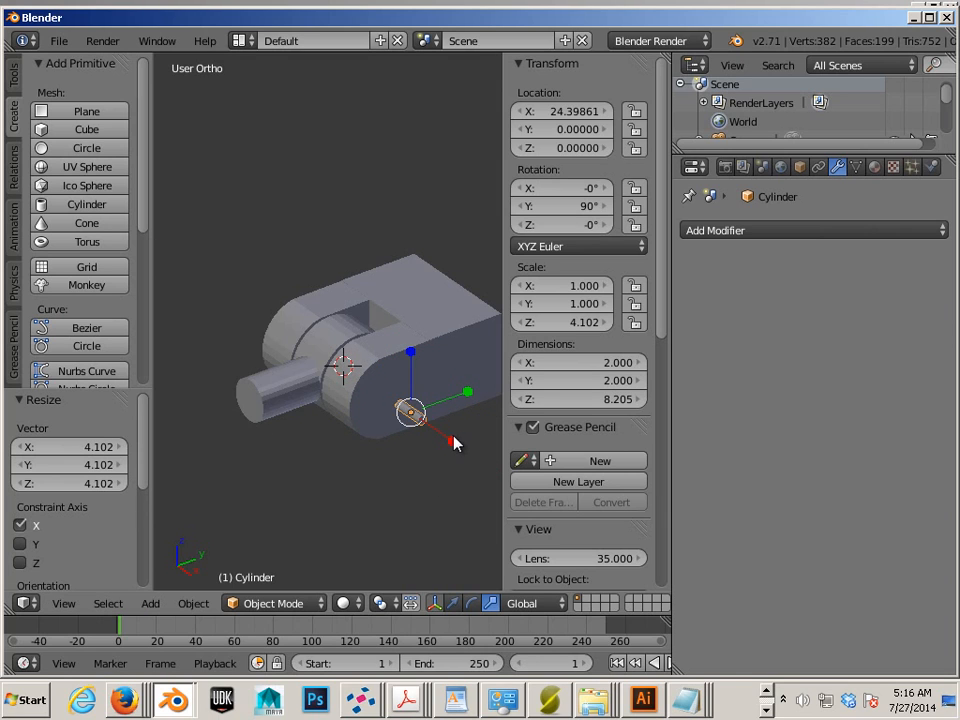
{"action": "left_click_drag", "start_coordinate": [452, 443], "coordinate": [214, 525]}
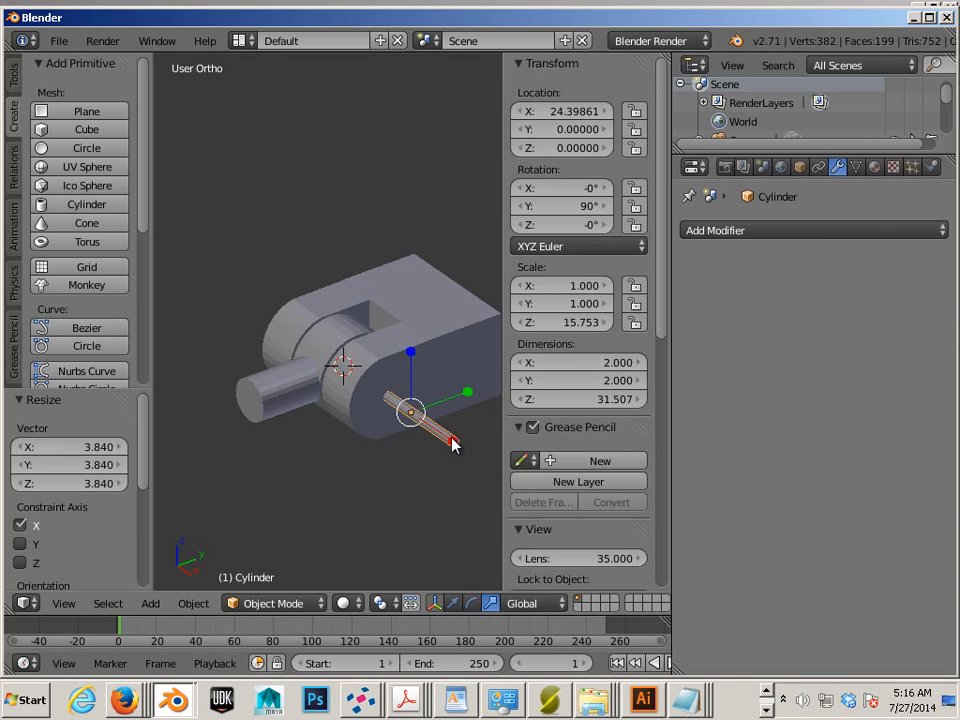
{"action": "left_click_drag", "start_coordinate": [452, 443], "coordinate": [214, 505]}
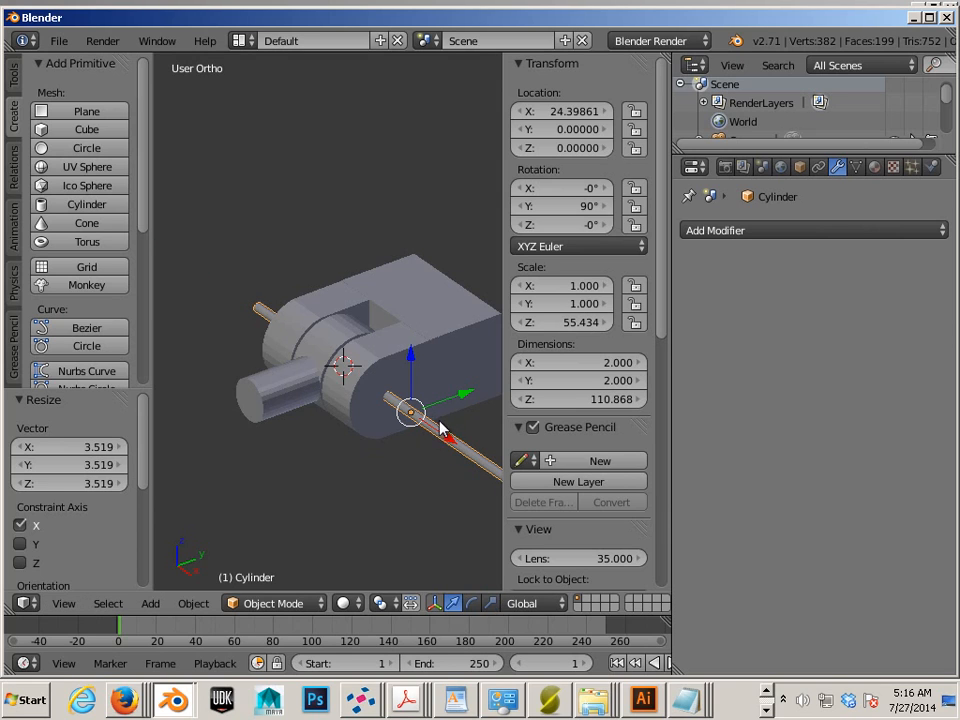
Move the pin along X to about -1.55 so it runs through the hinge, and shorten it to about 62.4.
{"action": "left_click_drag", "start_coordinate": [443, 428], "coordinate": [364, 428]}
{"action": "middle_click_drag", "start_coordinate": [364, 428], "coordinate": [386, 488]}
{"action": "scroll", "coordinate": [318, 444], "scroll_direction": "up", "scroll_amount": 2}
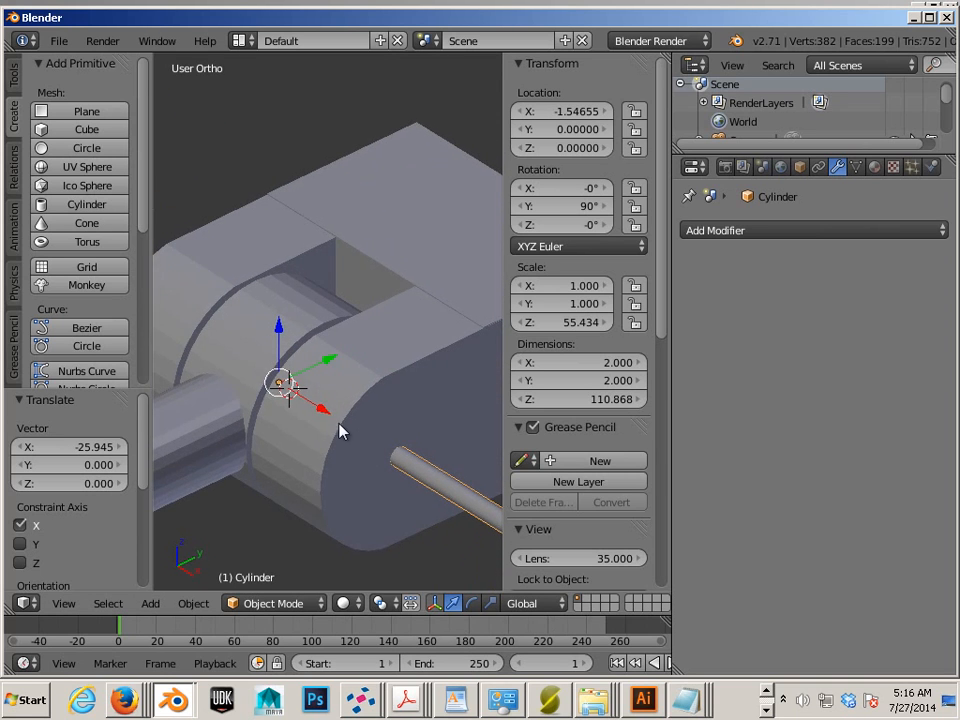
{"action": "key", "text": "s"}
{"action": "key", "text": "x"}
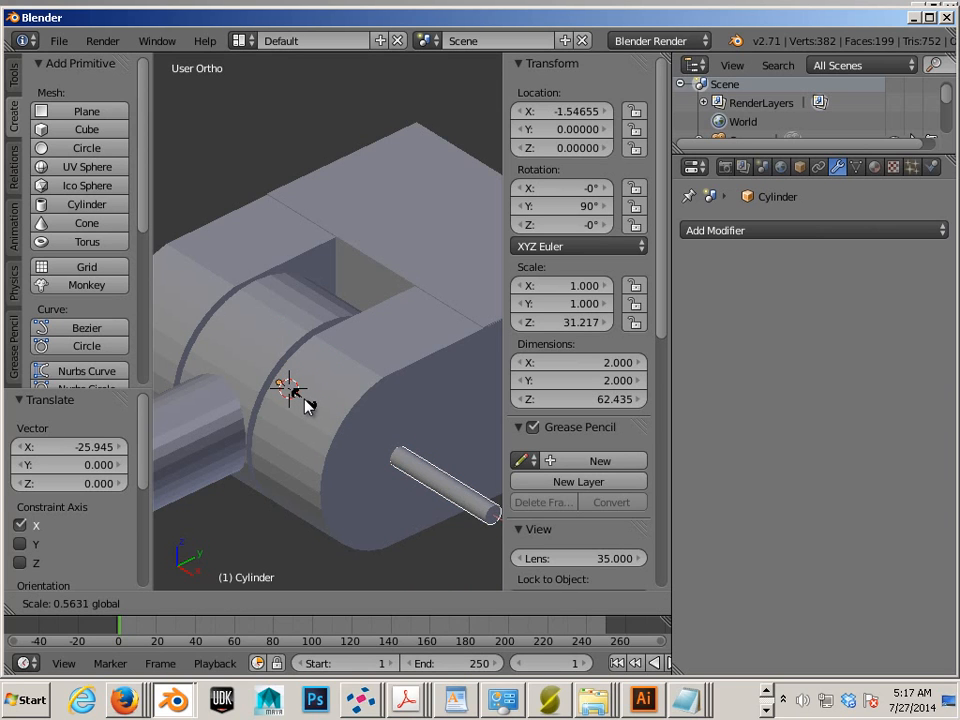
{"action": "left_click", "coordinate": [306, 403]}
Set the pin's X and Y dimensions to 2.5 each.
{"action": "middle_click_drag", "start_coordinate": [364, 480], "coordinate": [350, 450]}
{"action": "left_click", "coordinate": [618, 362]}
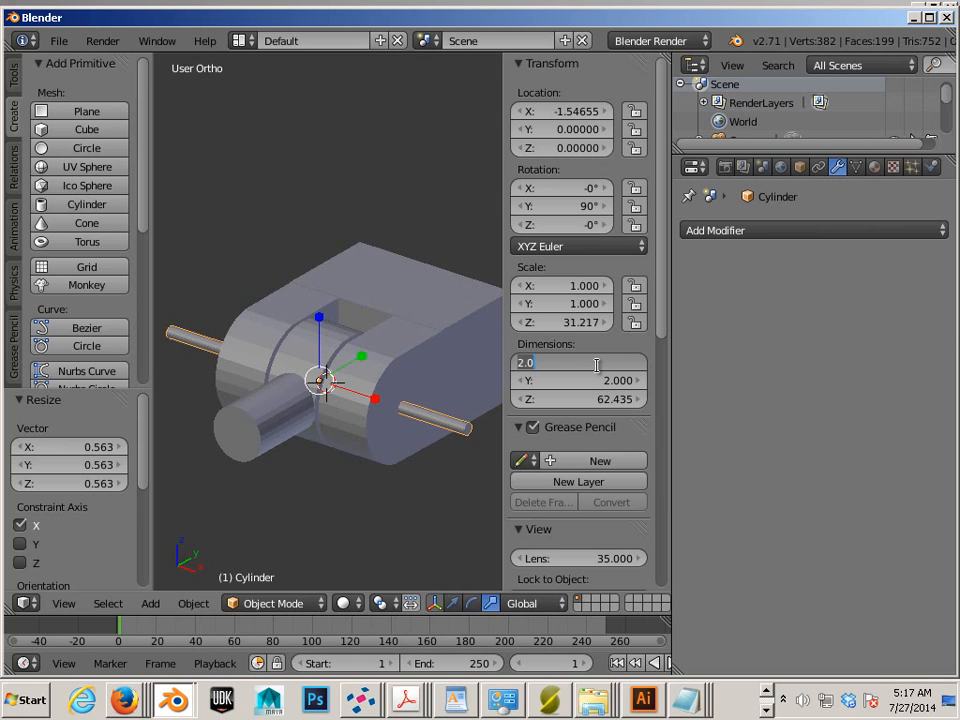
{"action": "type", "text": "2.5"}
{"action": "key", "text": "Return"}
{"action": "left_click", "coordinate": [608, 381]}
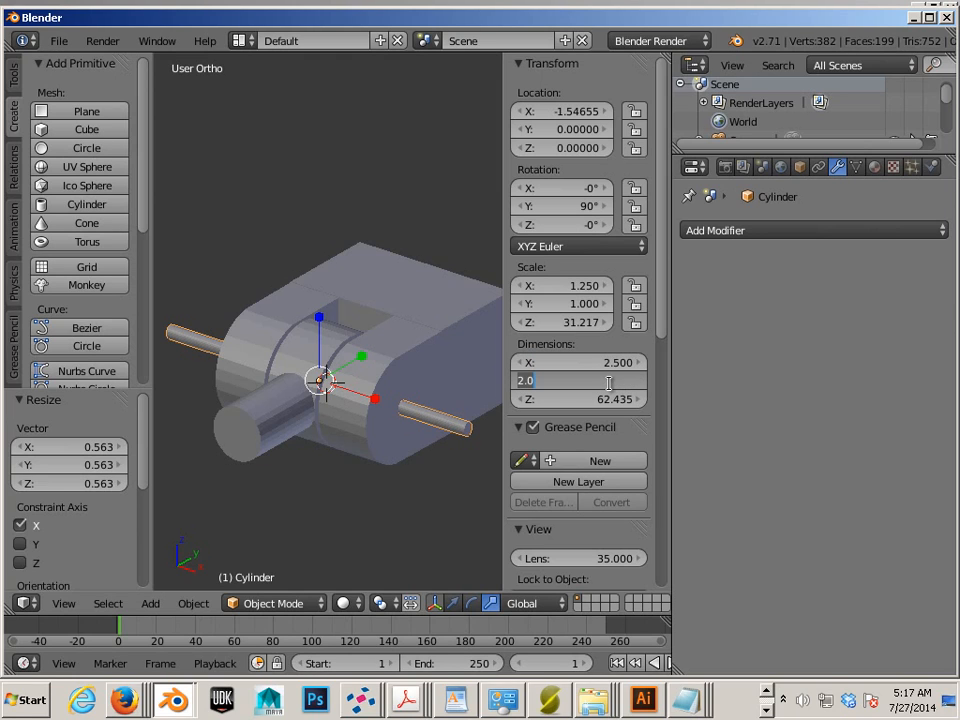
{"action": "type", "text": "2.5"}
{"action": "key", "text": "Return"}
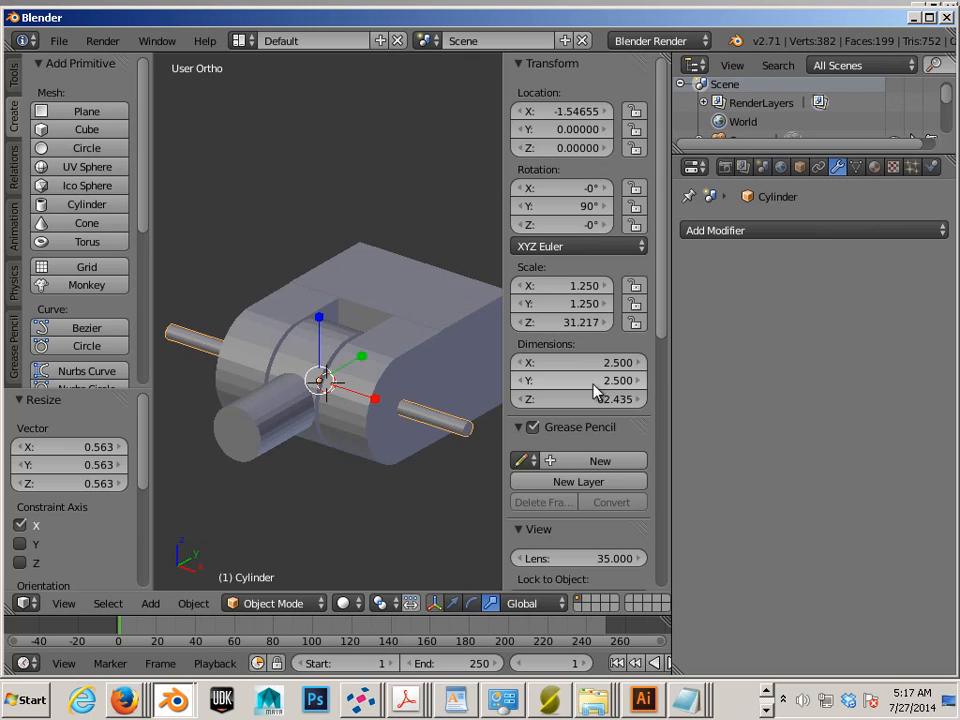
Examine how the pin sits relative to the hinge's round end in front view and in side wireframe view.
{"action": "key", "text": "a"}
{"action": "middle_click_drag", "start_coordinate": [388, 479], "coordinate": [371, 482]}
{"action": "right_click", "coordinate": [416, 441]}
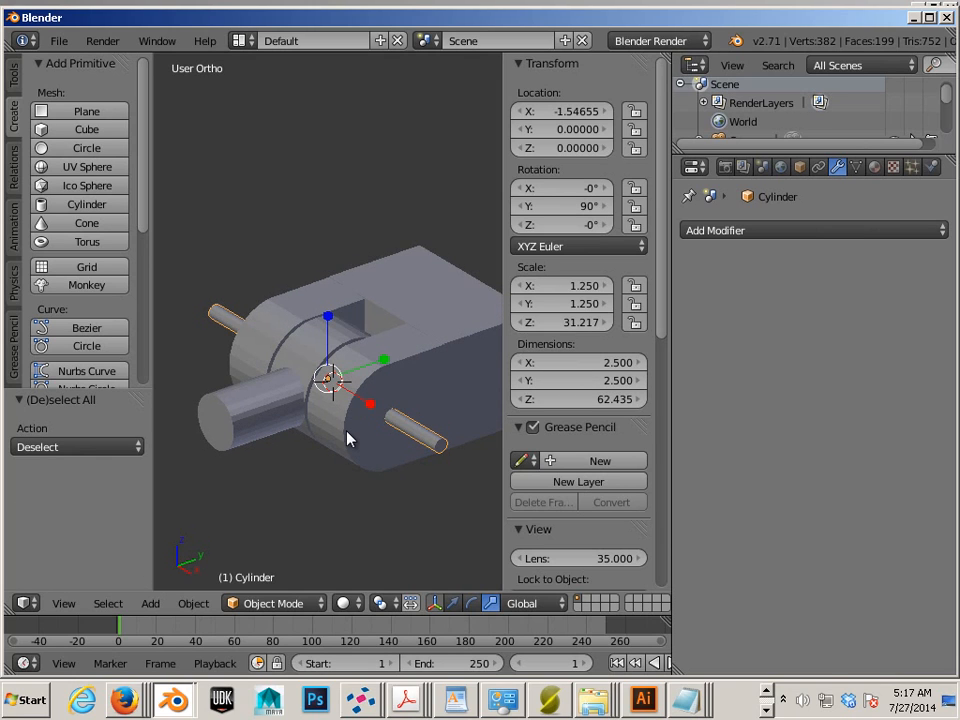
{"action": "right_click", "coordinate": [303, 377]}
{"action": "key", "text": "KP_1"}
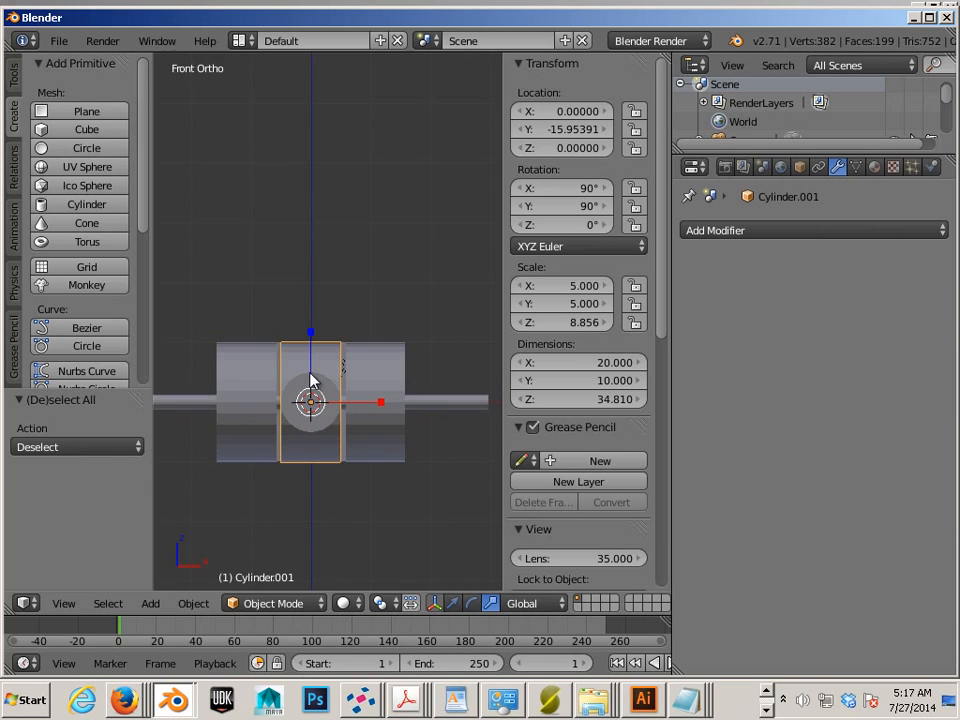
{"action": "key", "text": "KP_3"}
{"action": "scroll", "coordinate": [311, 381], "scroll_direction": "up", "scroll_amount": 4}
{"action": "middle_click_drag", "start_coordinate": [381, 430], "coordinate": [355, 352], "text": "shift"}
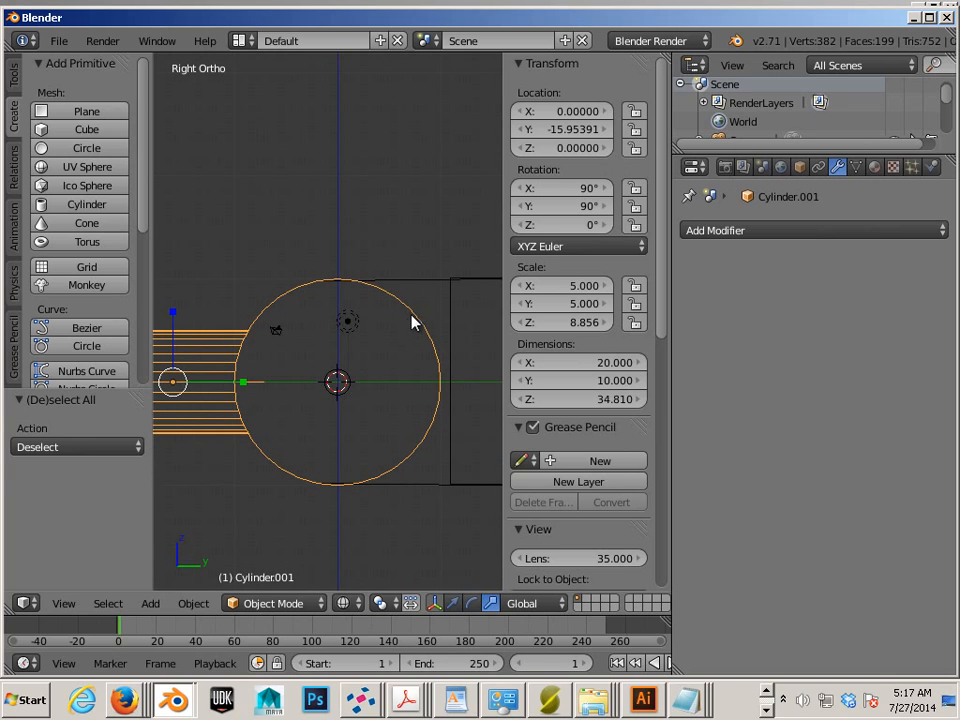
{"action": "scroll", "coordinate": [413, 319], "scroll_direction": "up", "scroll_amount": 4}
{"action": "right_click", "coordinate": [368, 466]}
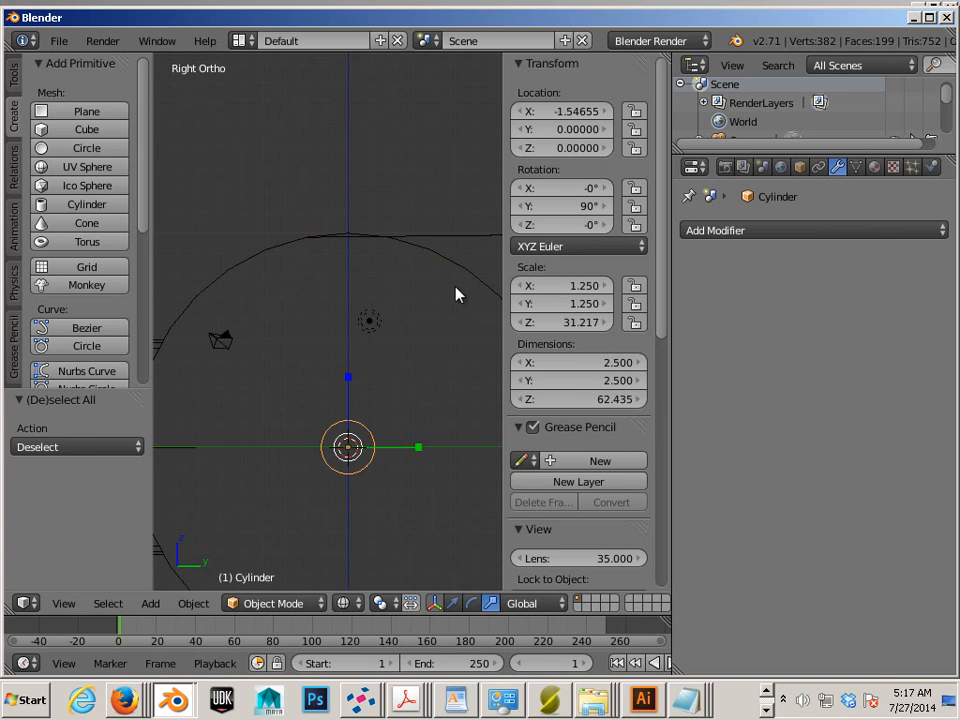
Inspect the inner link's mesh in Edit Mode from the side and front, with its vertices deselected.
{"action": "right_click", "coordinate": [453, 275]}
{"action": "scroll", "coordinate": [441, 285], "scroll_direction": "down", "scroll_amount": 3}
{"action": "key", "text": "Tab"}
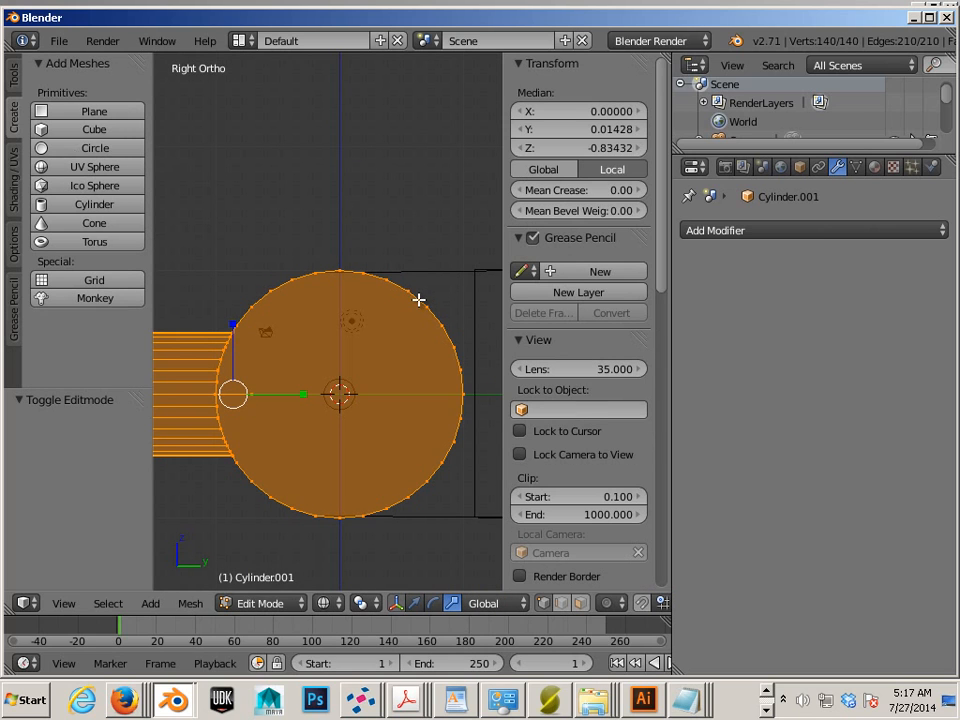
{"action": "scroll", "coordinate": [410, 321], "scroll_direction": "down", "scroll_amount": 6}
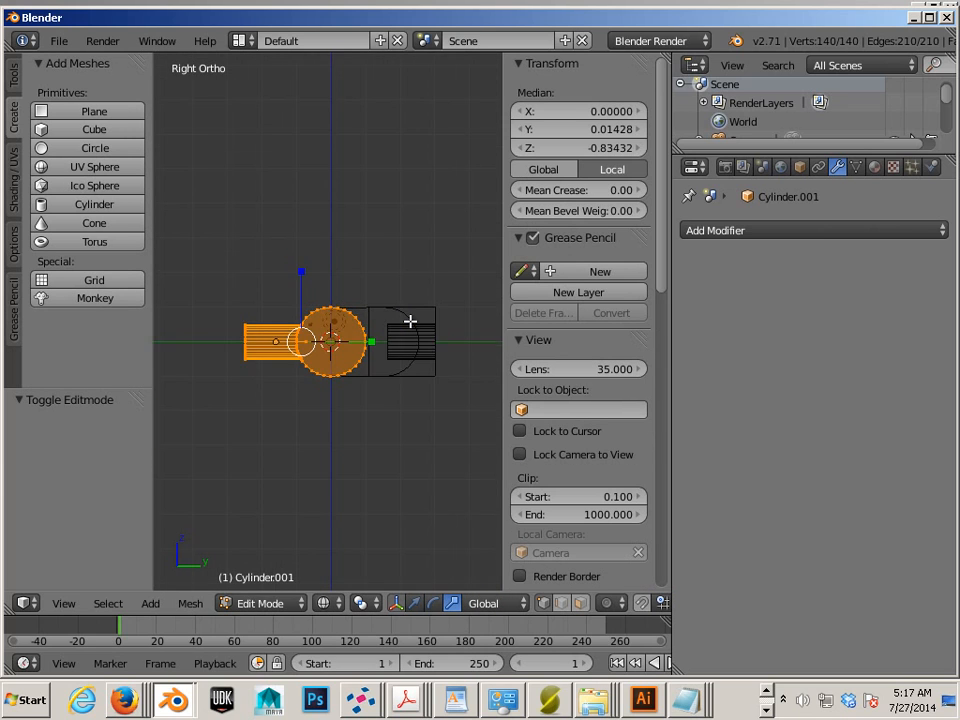
{"action": "scroll", "coordinate": [379, 392], "scroll_direction": "up", "scroll_amount": 5}
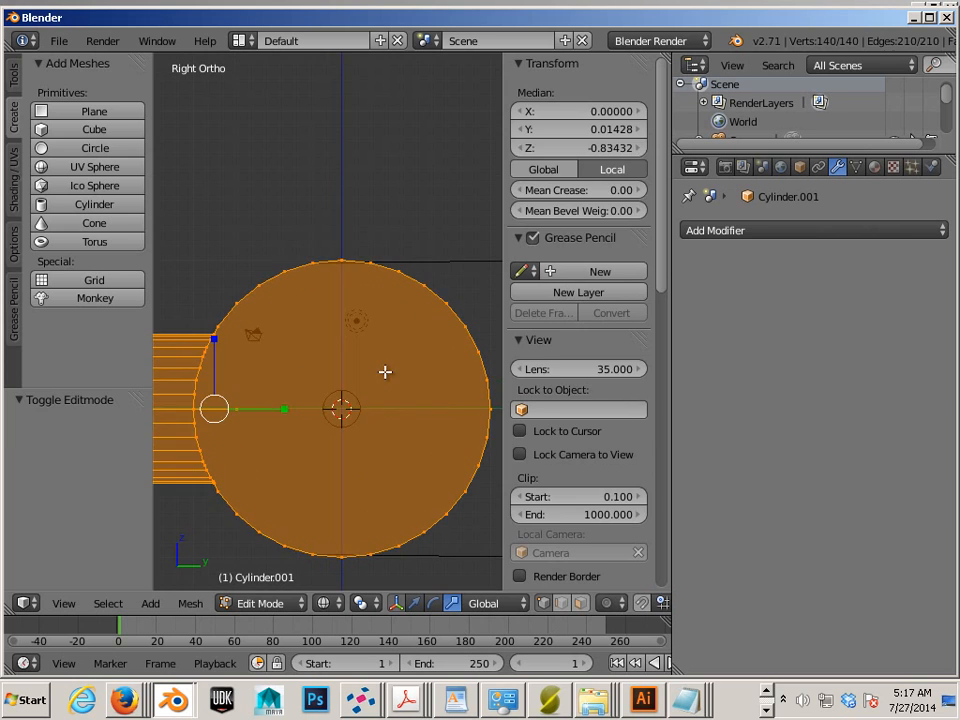
{"action": "key", "text": "a"}
{"action": "mouse_move", "coordinate": [414, 304]}
{"action": "middle_mouse_down"}
{"action": "mouse_move", "coordinate": [379, 330]}
{"action": "mouse_move", "coordinate": [426, 294]}
{"action": "mouse_move", "coordinate": [302, 334]}
{"action": "middle_mouse_up"}
{"action": "key", "text": "z"}
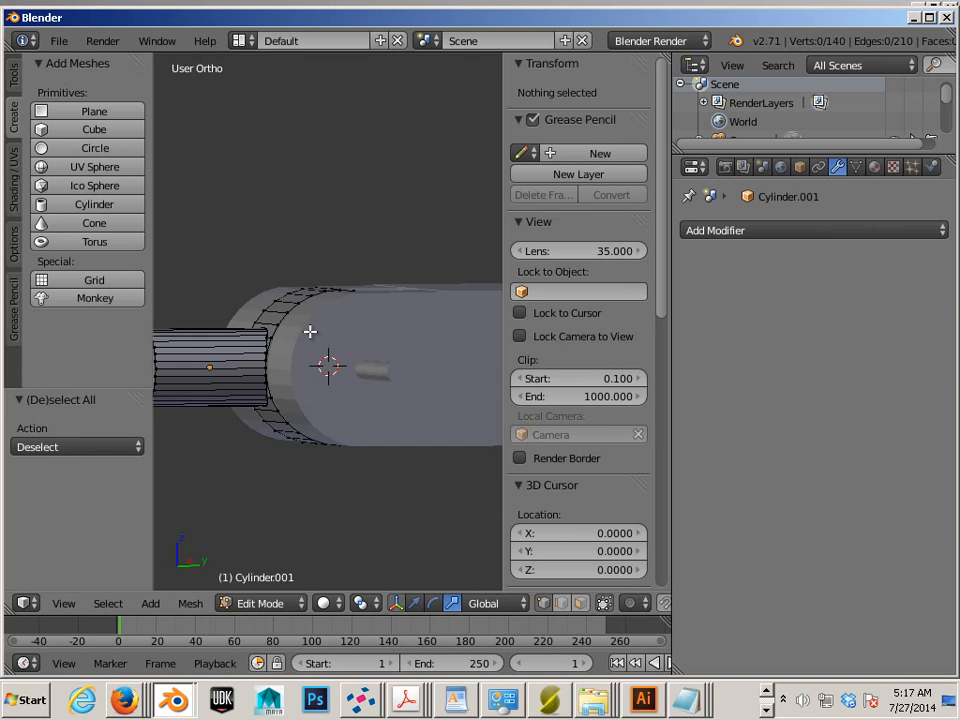
{"action": "key", "text": "KP_1"}
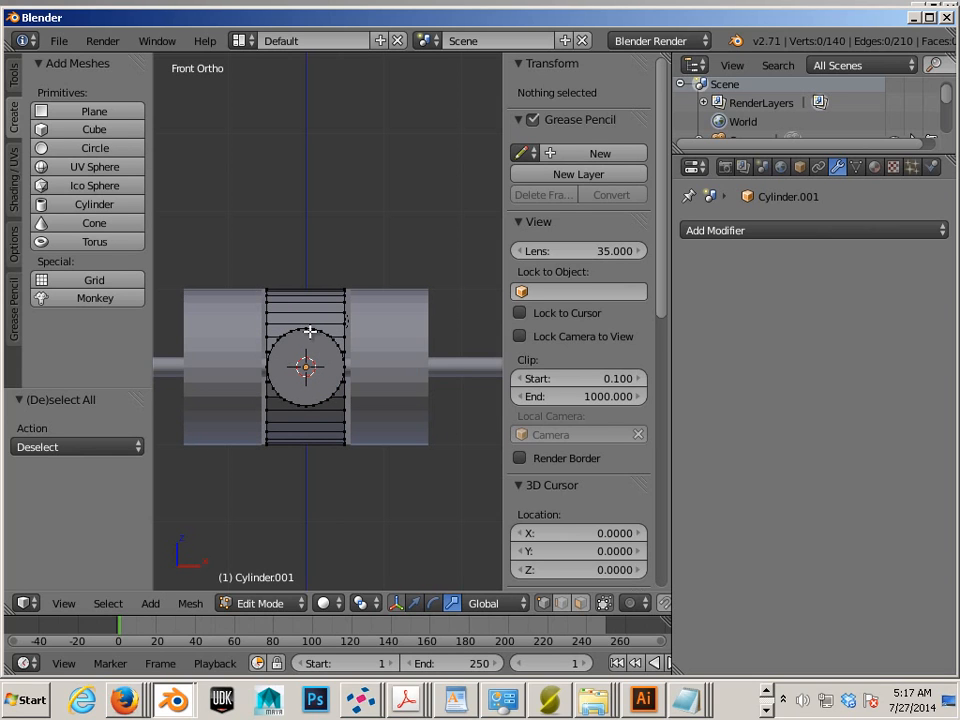
{"action": "key", "text": "Tab"}
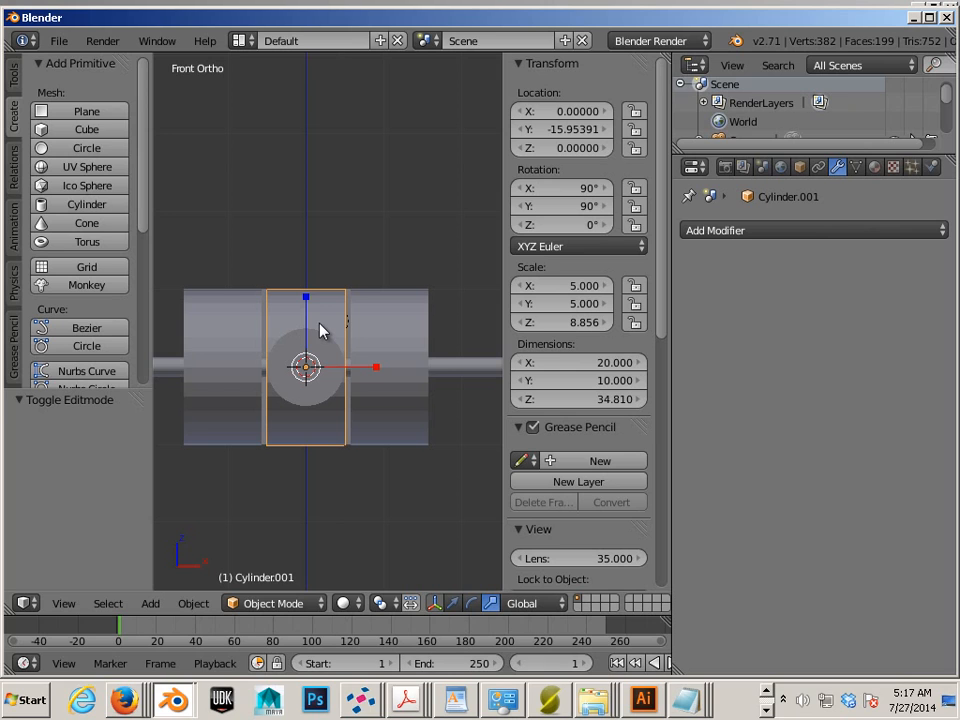
Set the inner link's origin to its geometry.
{"action": "left_click", "coordinate": [193, 603]}
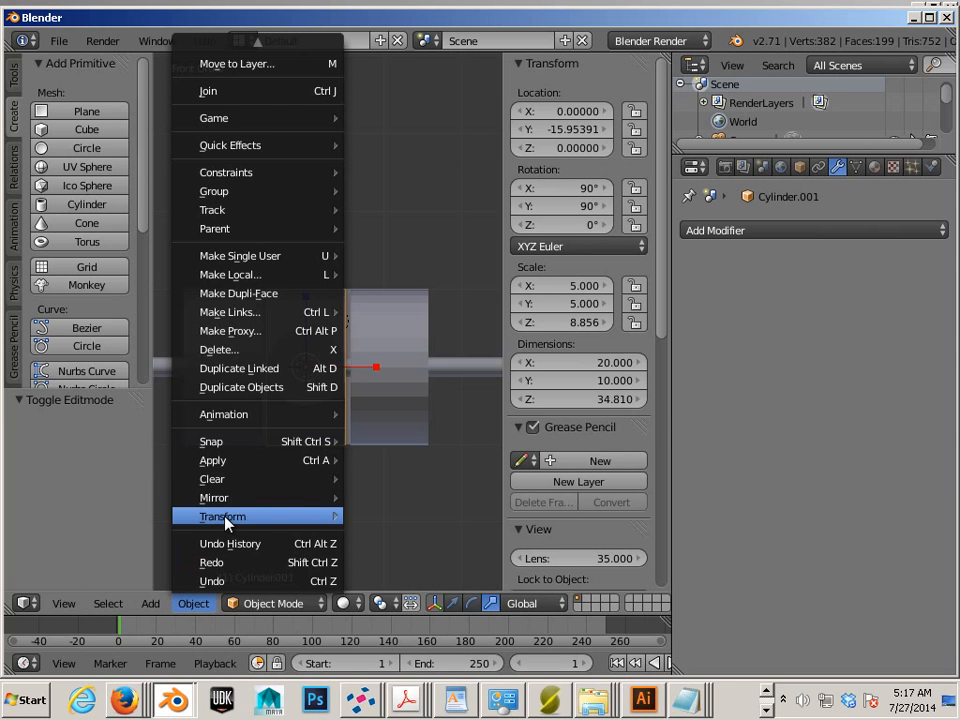
{"action": "mouse_move", "coordinate": [283, 517]}
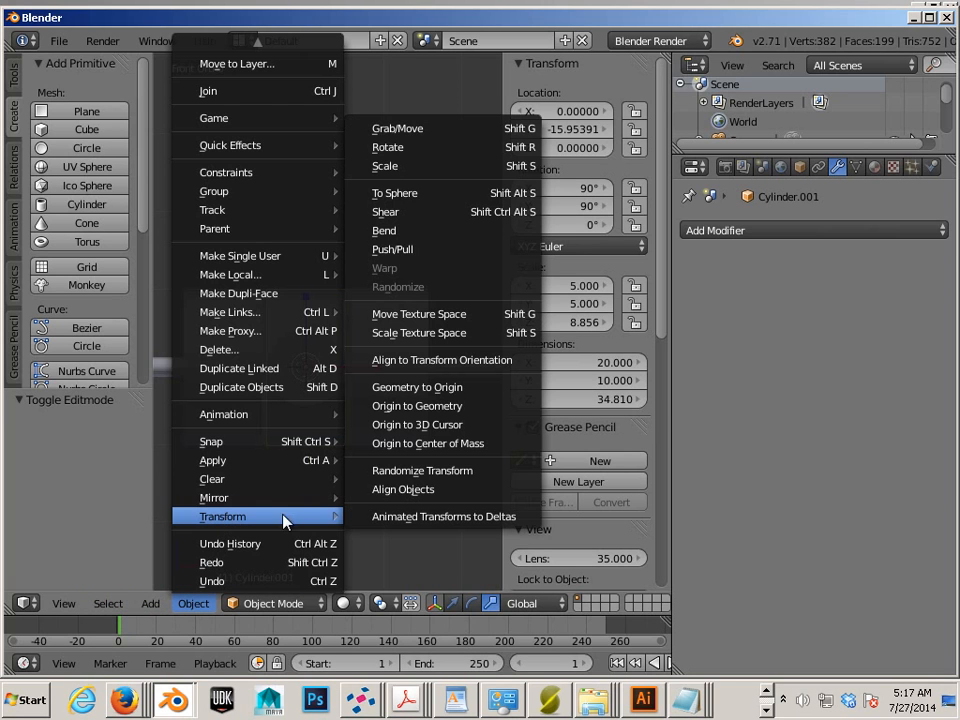
{"action": "left_click", "coordinate": [396, 414]}
Select the pin and check its centring inside the round hinge end in side wireframe view.
{"action": "middle_click_drag", "start_coordinate": [418, 450], "coordinate": [206, 459]}
{"action": "key", "text": "KP_3"}
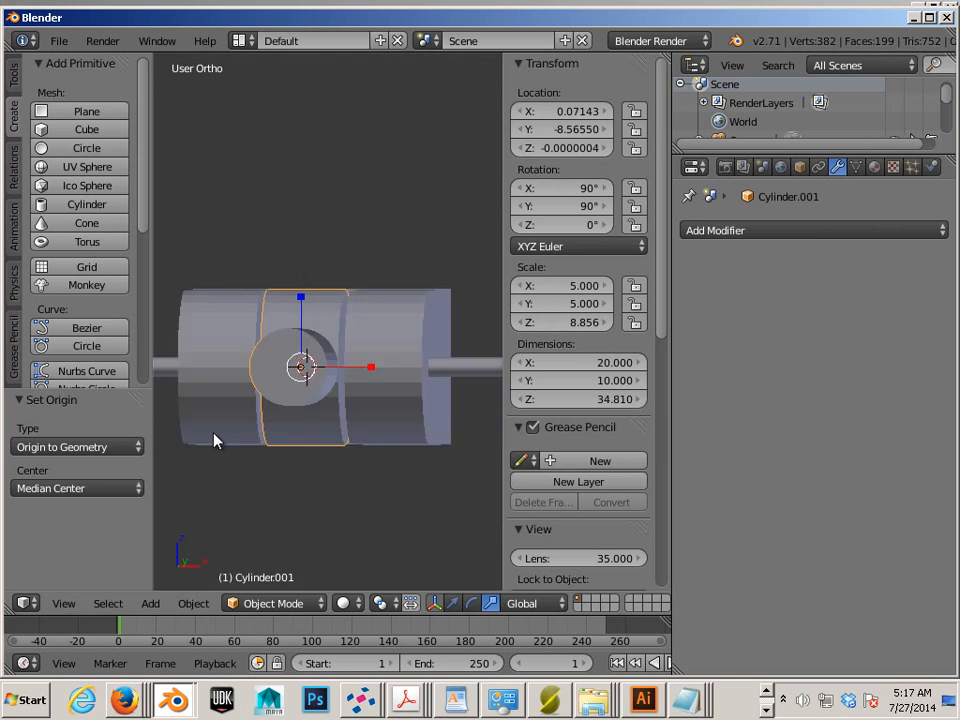
{"action": "scroll", "coordinate": [295, 437], "scroll_direction": "up", "scroll_amount": 2}
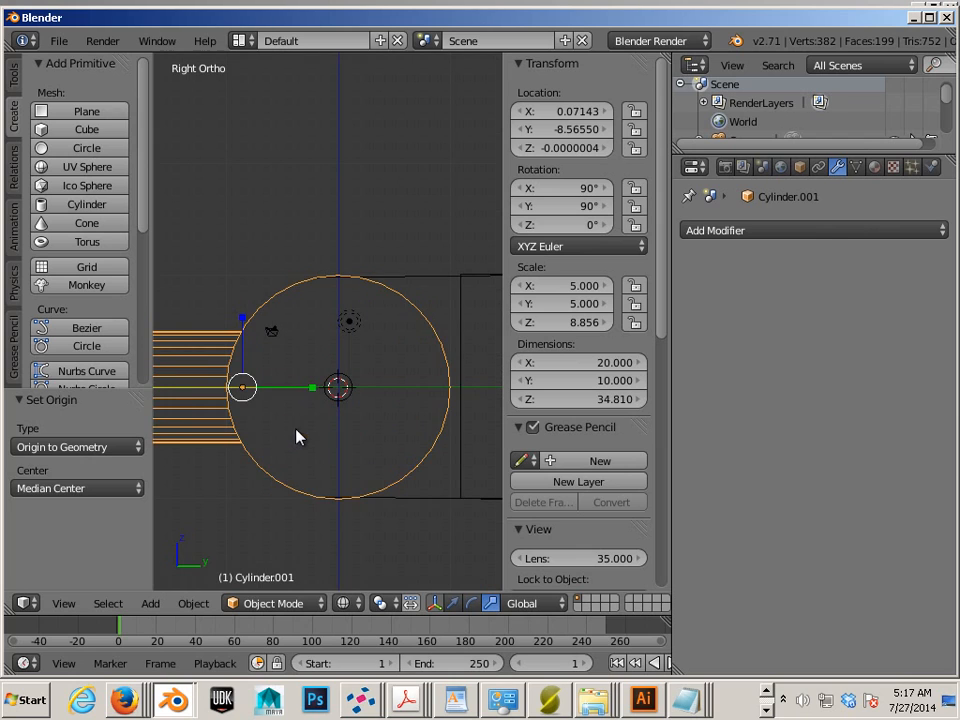
{"action": "key", "text": "a"}
{"action": "right_click", "coordinate": [390, 485]}
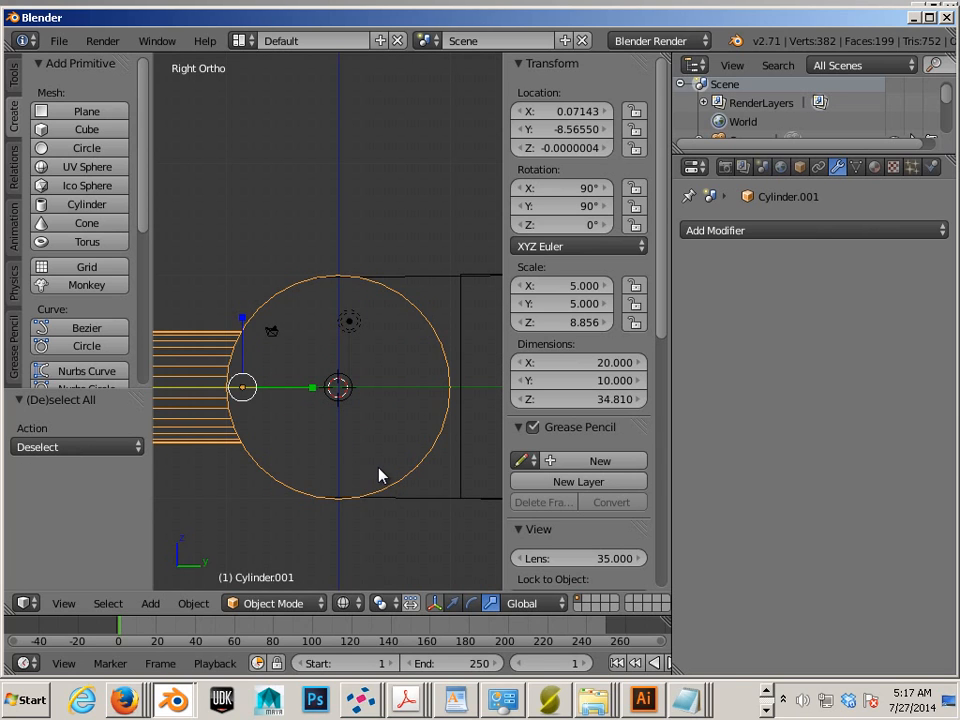
{"action": "scroll", "coordinate": [378, 475], "scroll_direction": "up", "scroll_amount": 2}
{"action": "scroll", "coordinate": [378, 475], "scroll_direction": "up", "scroll_amount": 1}
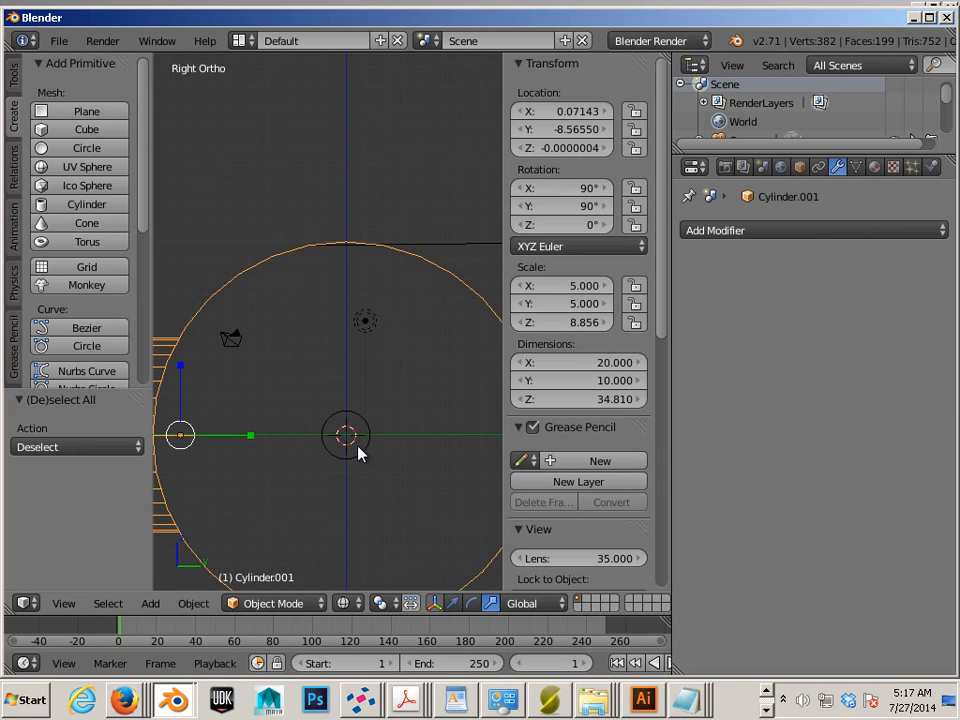
{"action": "right_click", "coordinate": [368, 452]}
{"action": "scroll", "coordinate": [383, 480], "scroll_direction": "up", "scroll_amount": 2}
{"action": "middle_click_drag", "start_coordinate": [388, 489], "coordinate": [360, 386], "text": "shift"}
{"action": "scroll", "coordinate": [358, 396], "scroll_direction": "up", "scroll_amount": 3}
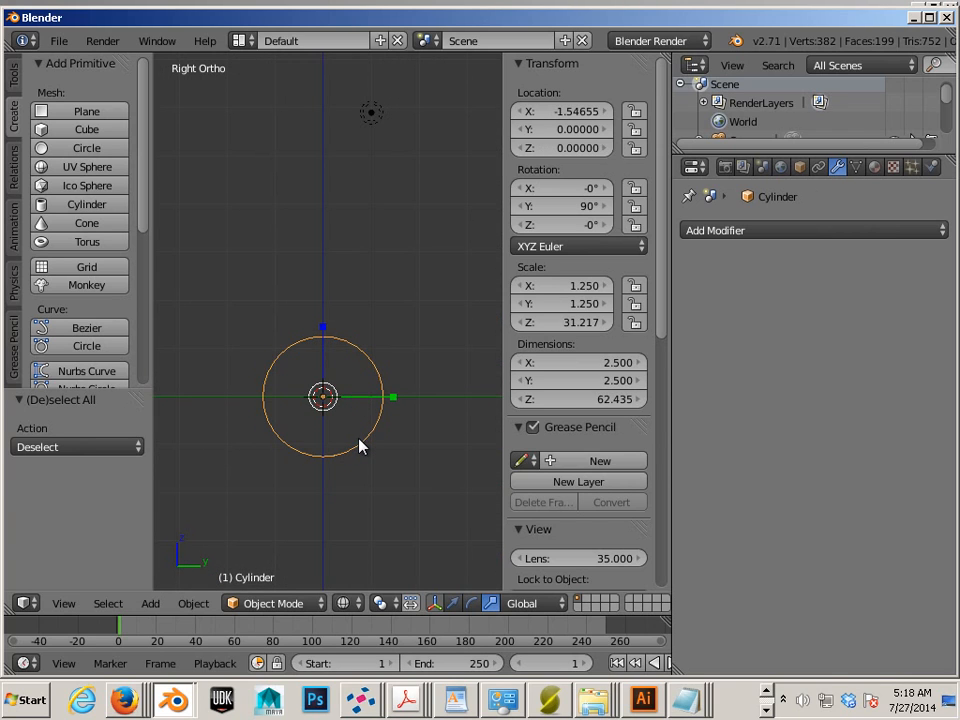
{"action": "scroll", "coordinate": [360, 447], "scroll_direction": "down", "scroll_amount": 8}
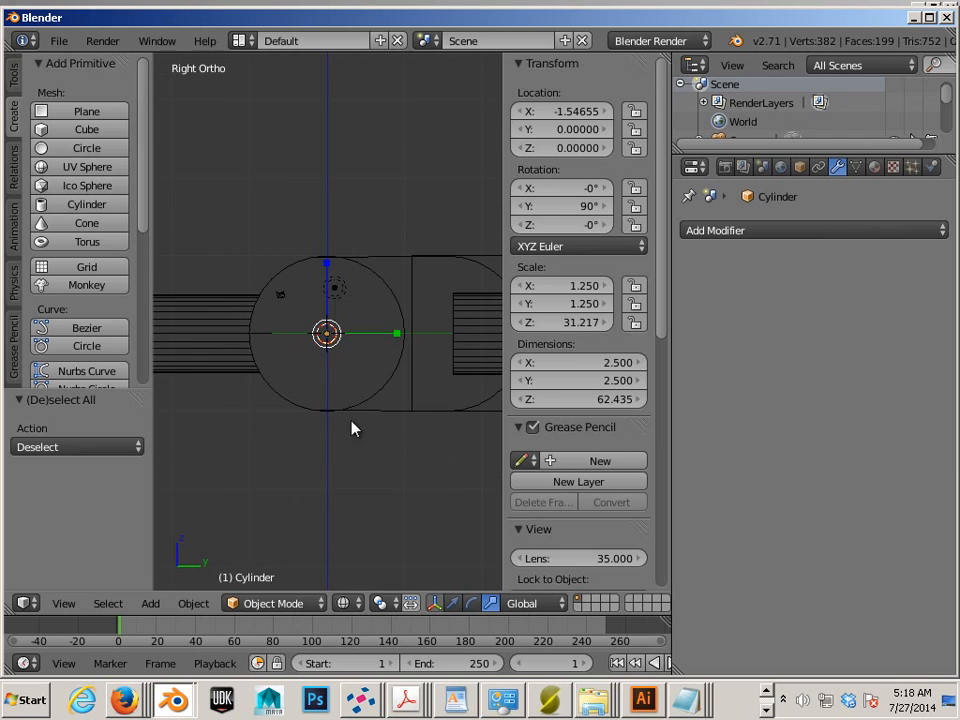
{"action": "scroll", "coordinate": [280, 393], "scroll_direction": "down", "scroll_amount": 4}
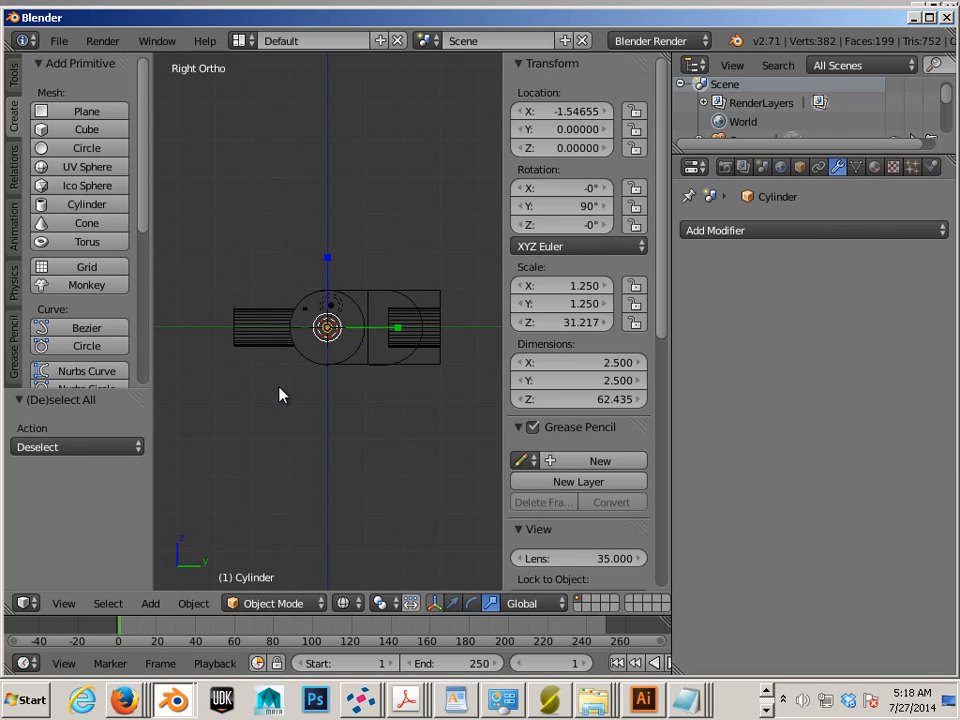
{"action": "scroll", "coordinate": [280, 393], "scroll_direction": "up", "scroll_amount": 2}
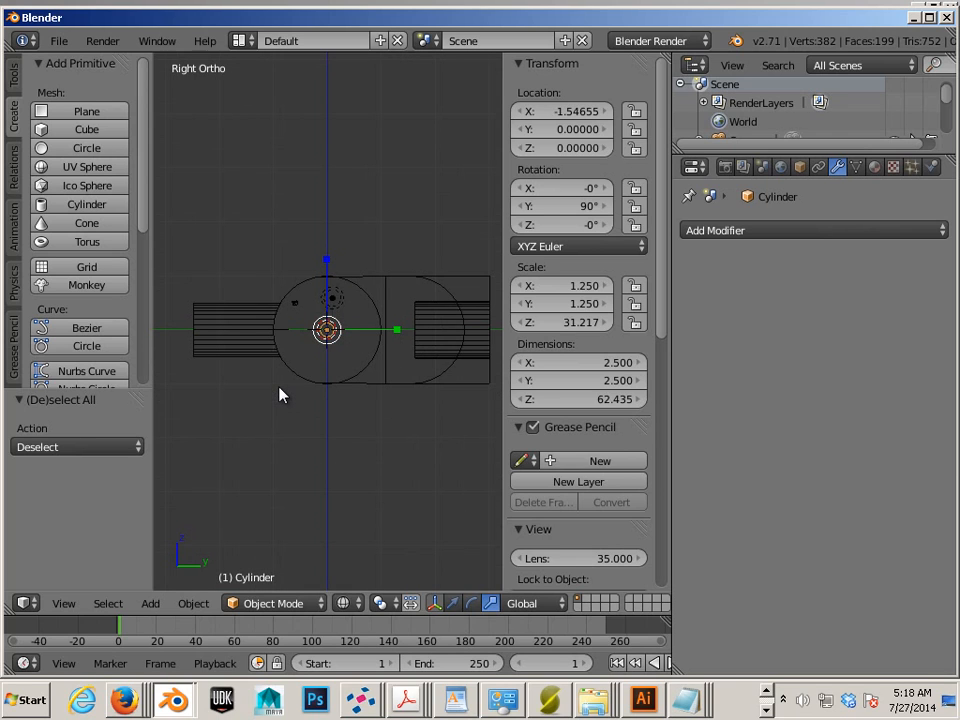
Add a cylinder at the pin's centre and scale it to about 18.5 units across as a centring reference.
{"action": "left_click", "coordinate": [72, 204]}
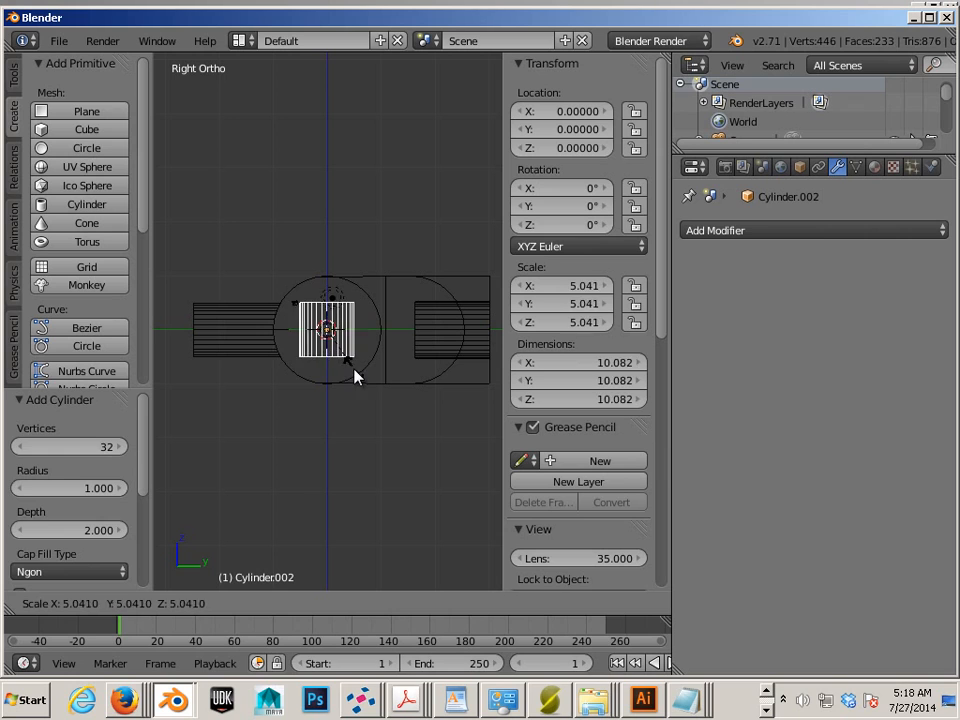
{"action": "left_click", "coordinate": [390, 380]}
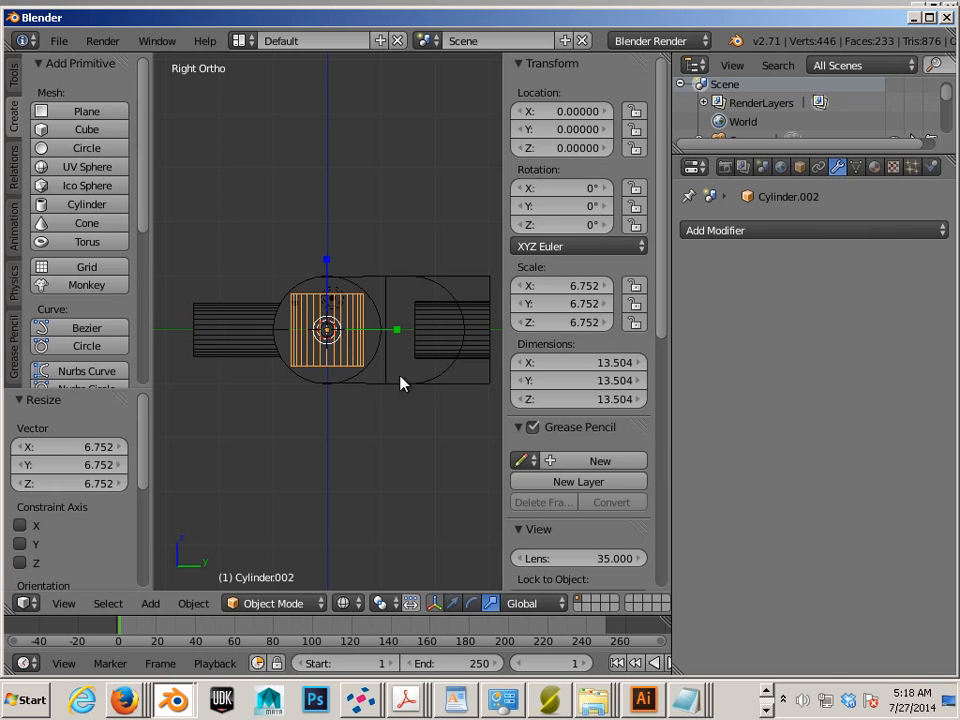
{"action": "key", "text": "s"}
{"action": "left_click", "coordinate": [340, 349]}
{"action": "key", "text": "Tab"}
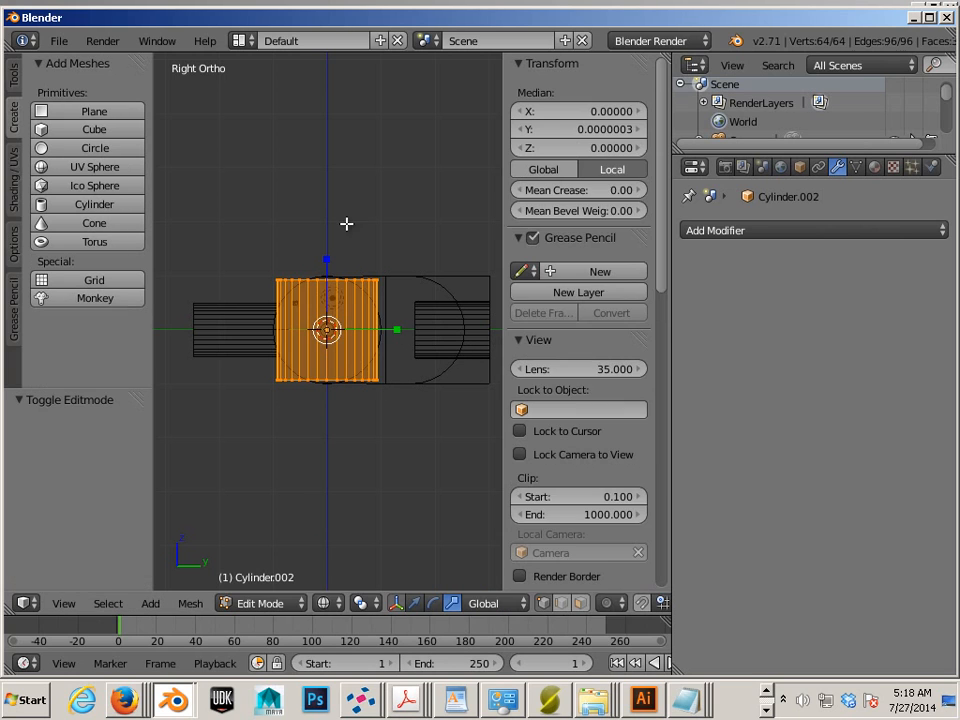
{"action": "key", "text": "Tab"}
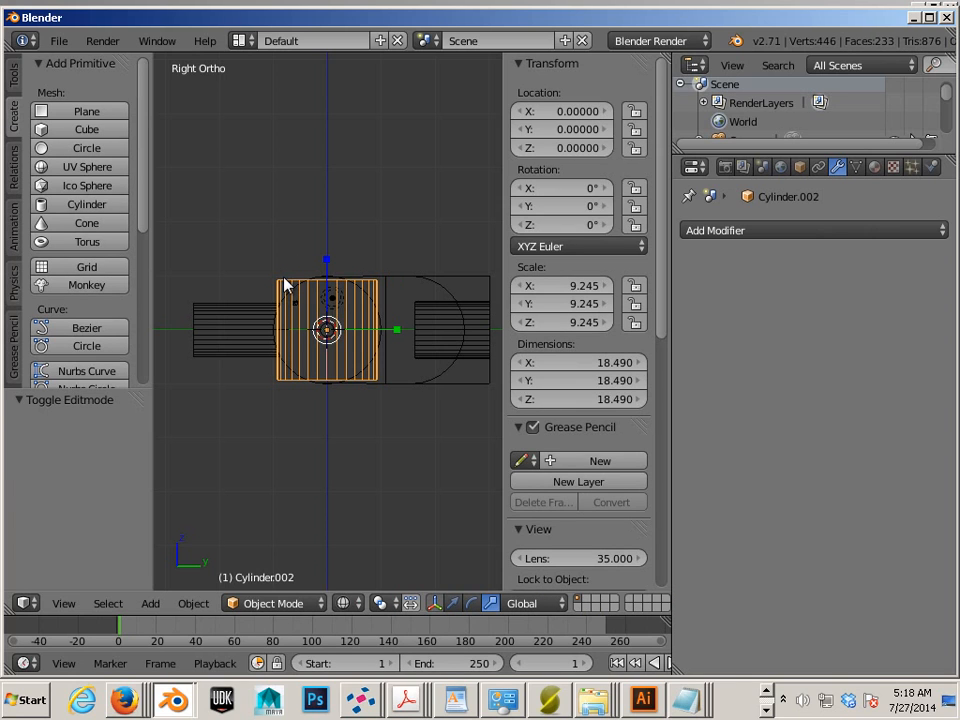
Rotate the reference cylinder to exactly 90° about Y so its circular face aligns with the hinge's round end.
{"action": "key", "text": "e"}
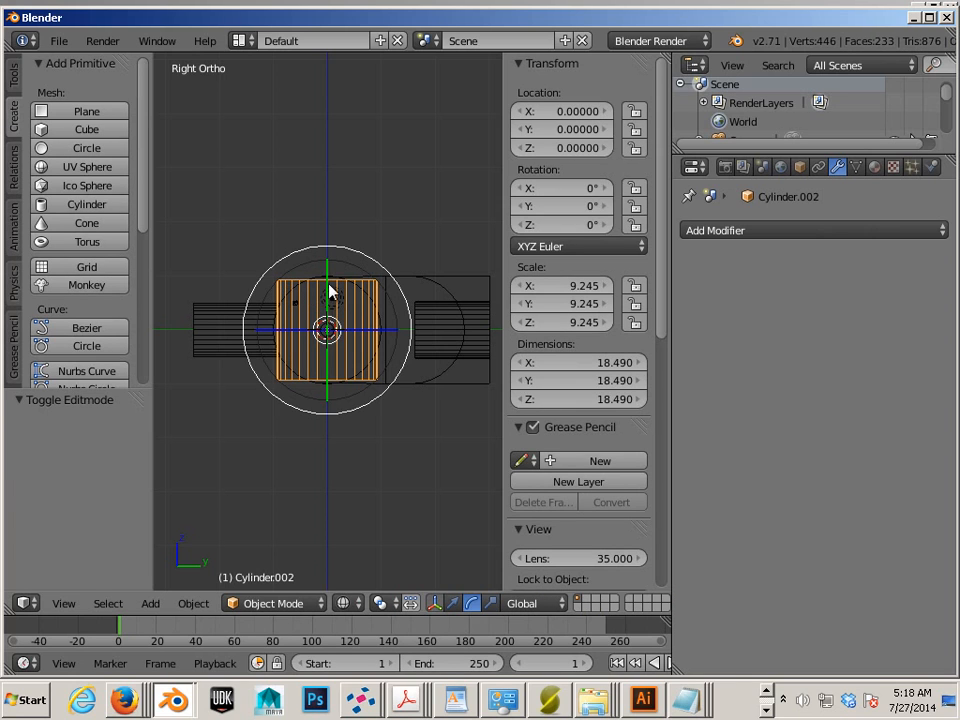
{"action": "left_click_drag", "start_coordinate": [327, 284], "coordinate": [409, 322]}
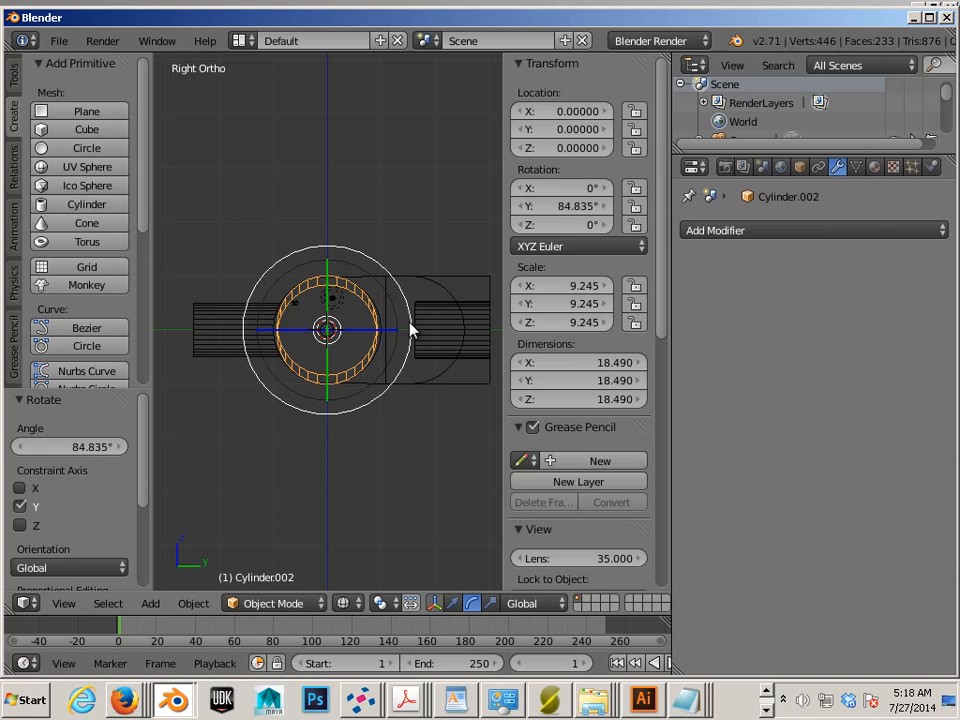
{"action": "left_click", "coordinate": [581, 207]}
{"action": "type", "text": "90"}
{"action": "key", "text": "Return"}
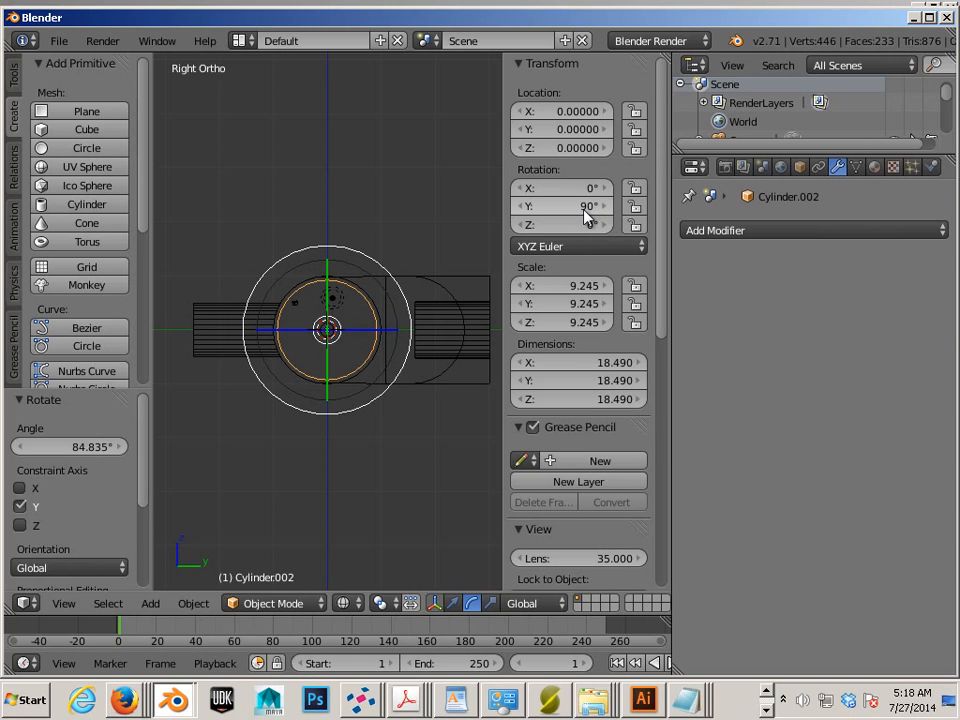
Scale the reference cylinder to about 19.5 units, compare it with the hinge's round end, and delete it.
{"action": "key", "text": "r"}
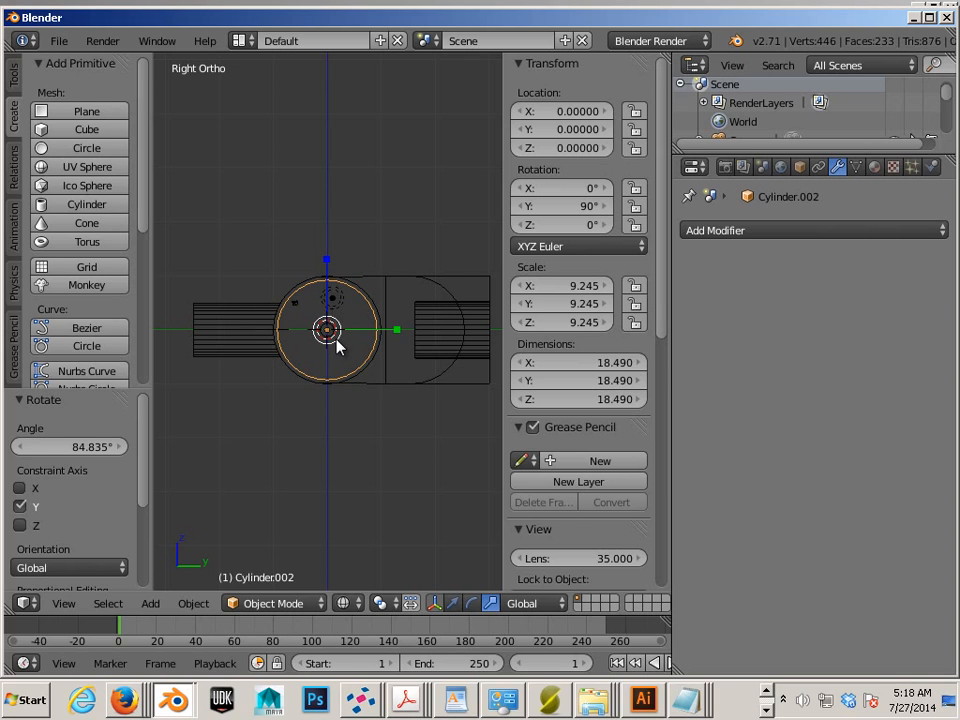
{"action": "key", "text": "s"}
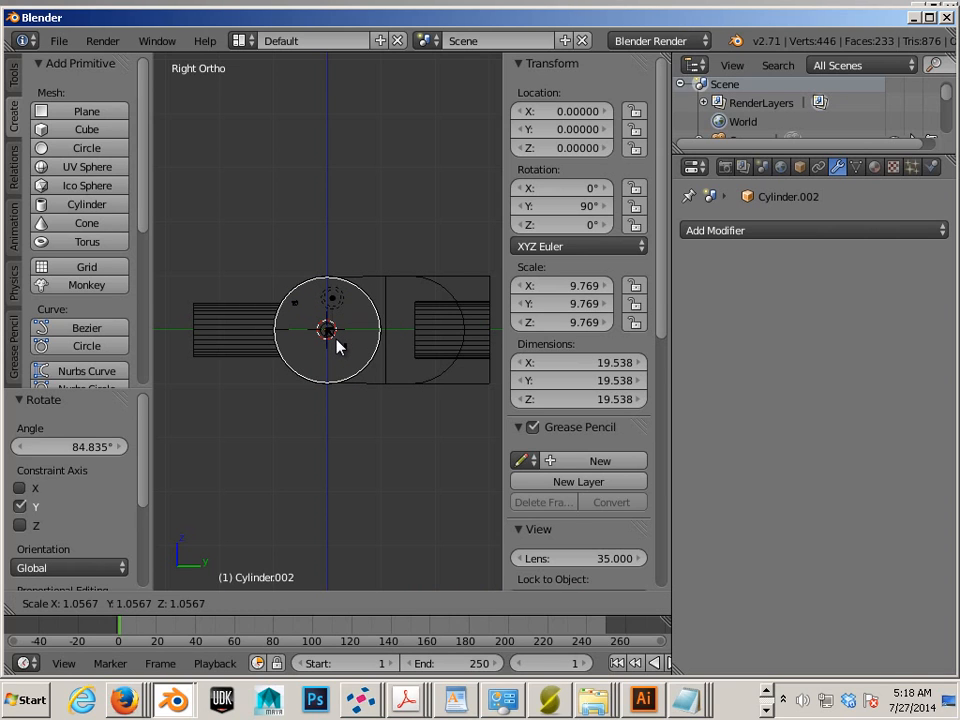
{"action": "left_click", "coordinate": [337, 345]}
{"action": "scroll", "coordinate": [337, 345], "scroll_direction": "up", "scroll_amount": 5}
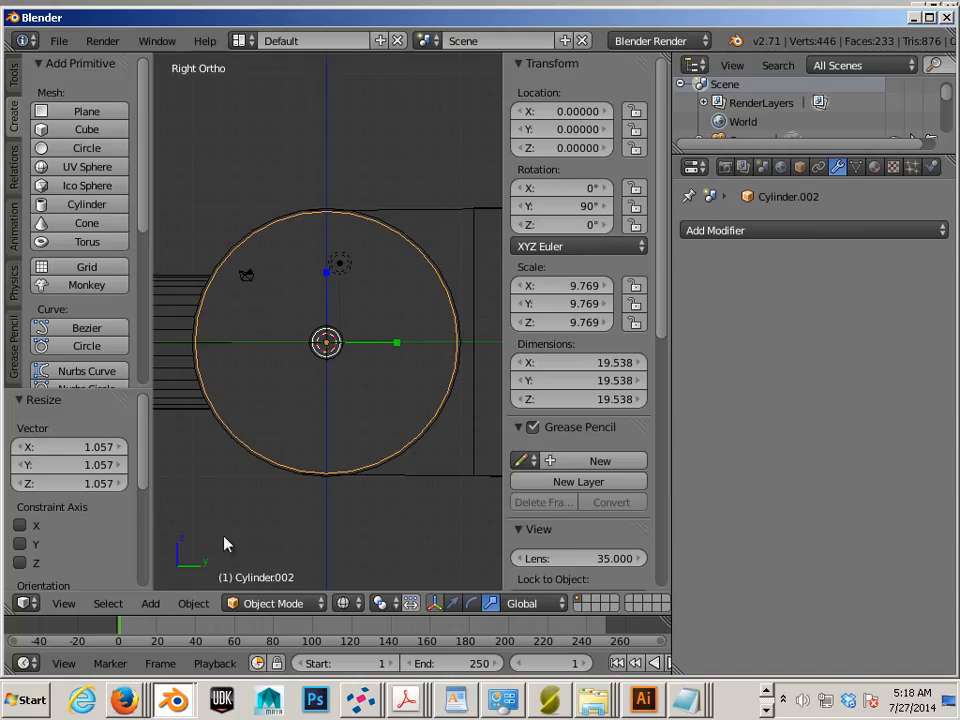
{"action": "key", "text": "x"}
{"action": "left_click", "coordinate": [333, 356]}
Check the pin's fit against the inner link and outer hinge in side wireframe view and from an angle in solid shading.
{"action": "right_click", "coordinate": [417, 372]}
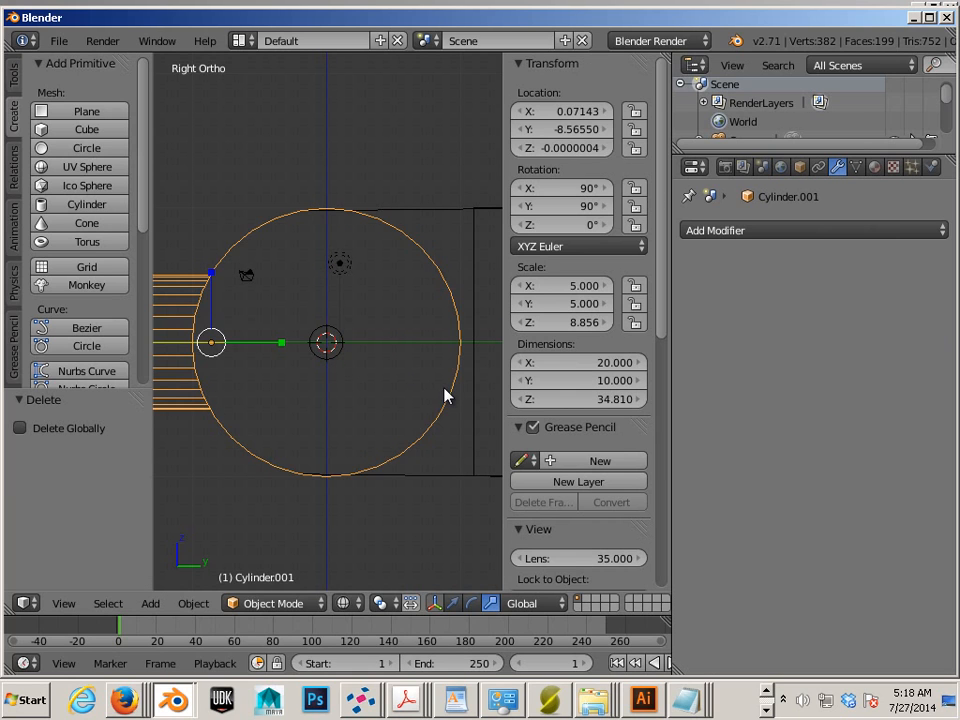
{"action": "scroll", "coordinate": [345, 372], "scroll_direction": "up", "scroll_amount": 2}
{"action": "right_click", "coordinate": [338, 372]}
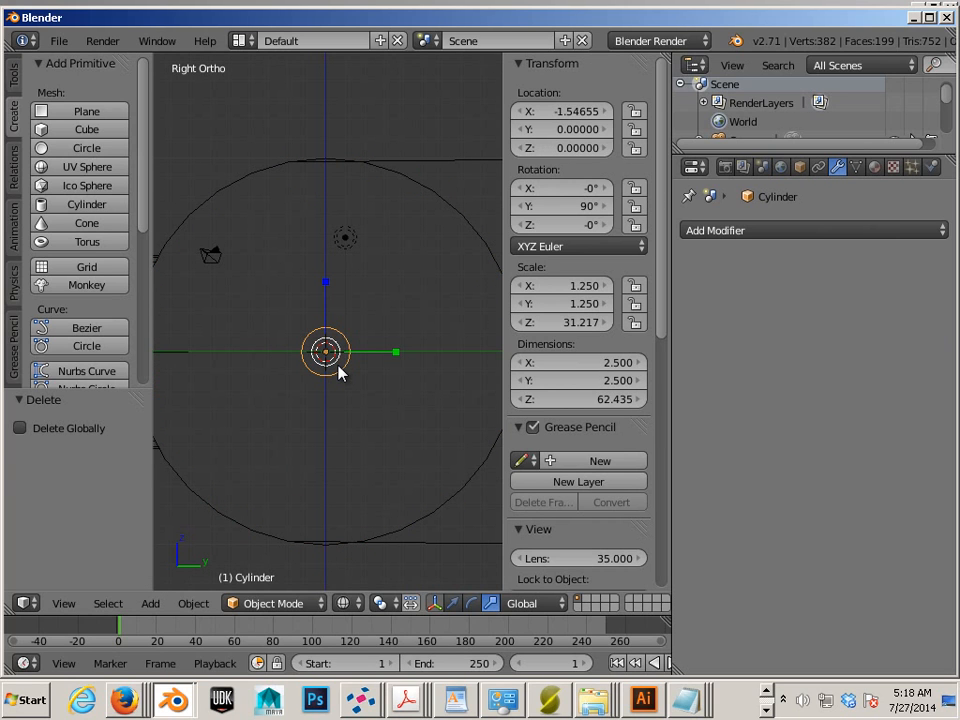
{"action": "key", "text": "z"}
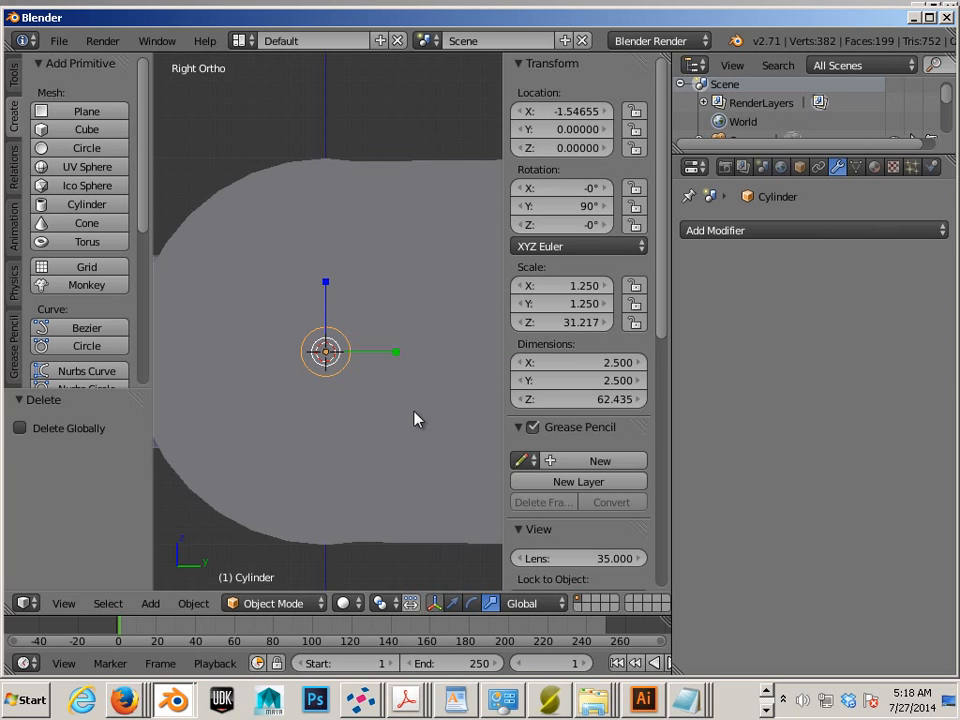
{"action": "scroll", "coordinate": [208, 364], "scroll_direction": "down", "scroll_amount": 4}
{"action": "middle_click_drag", "start_coordinate": [208, 364], "coordinate": [362, 426]}
{"action": "scroll", "coordinate": [410, 435], "scroll_direction": "up", "scroll_amount": 5}
{"action": "right_click", "coordinate": [410, 435]}
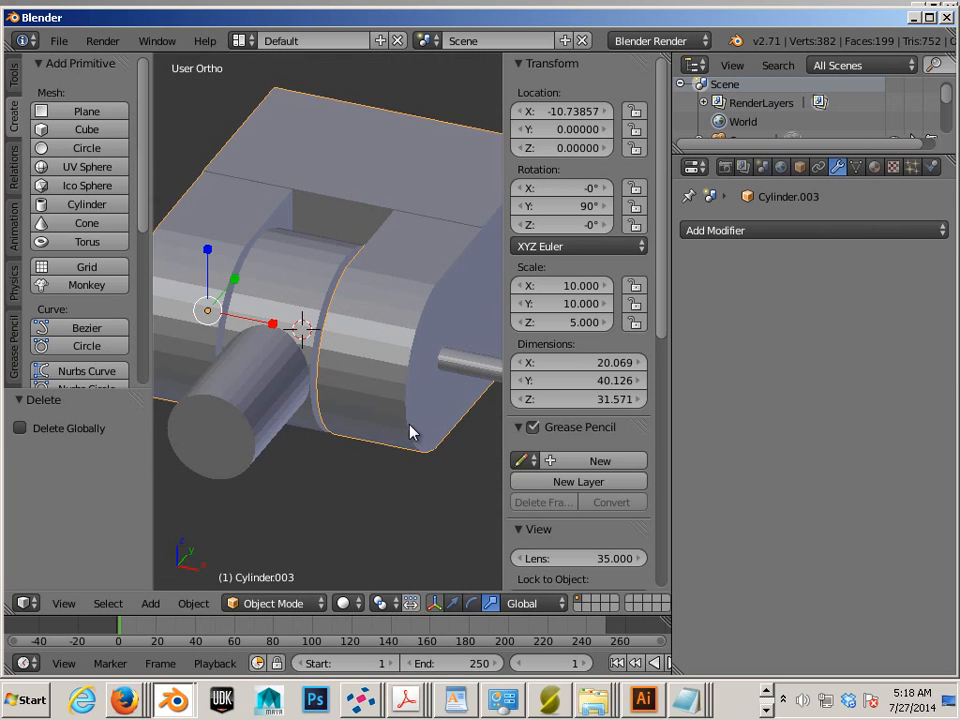
{"action": "scroll", "coordinate": [414, 401], "scroll_direction": "down", "scroll_amount": 3}
{"action": "right_click", "coordinate": [447, 358]}
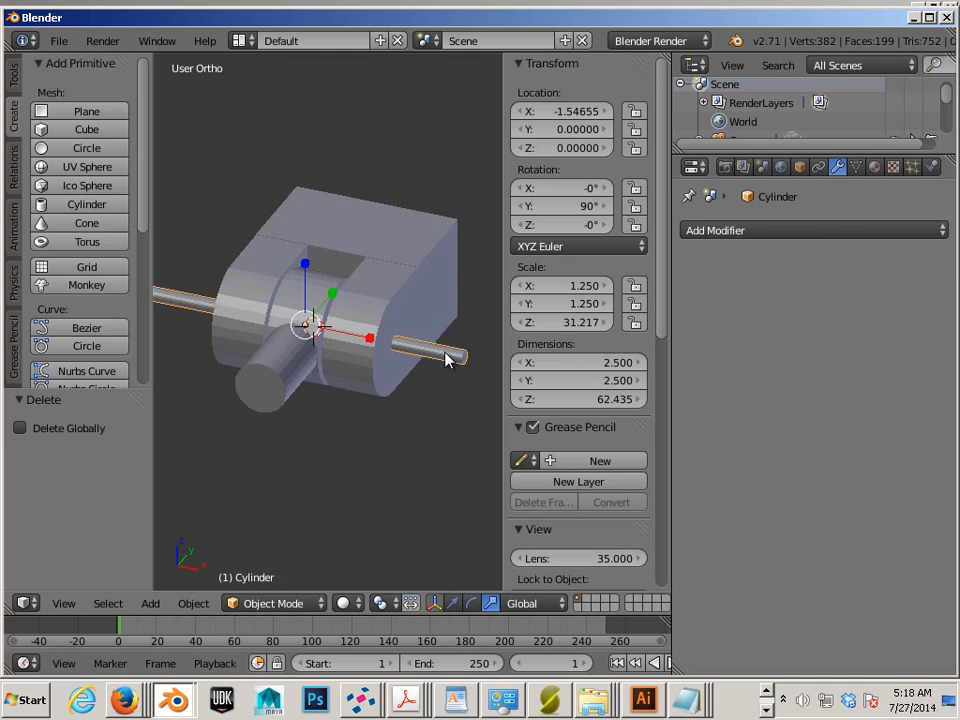
Cut the pin hole through the outer hinge by applying a Boolean Difference modifier with the pin, Cylinder, as its object.
{"action": "right_click", "coordinate": [399, 306]}
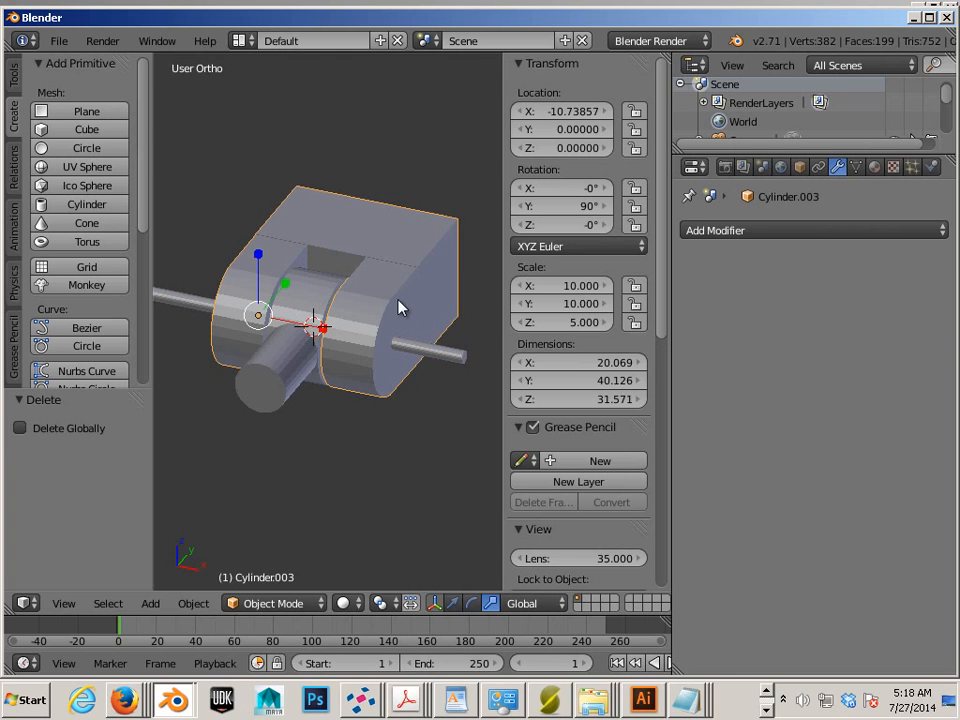
{"action": "left_click", "coordinate": [727, 230]}
{"action": "left_click", "coordinate": [613, 317]}
{"action": "left_click", "coordinate": [744, 341]}
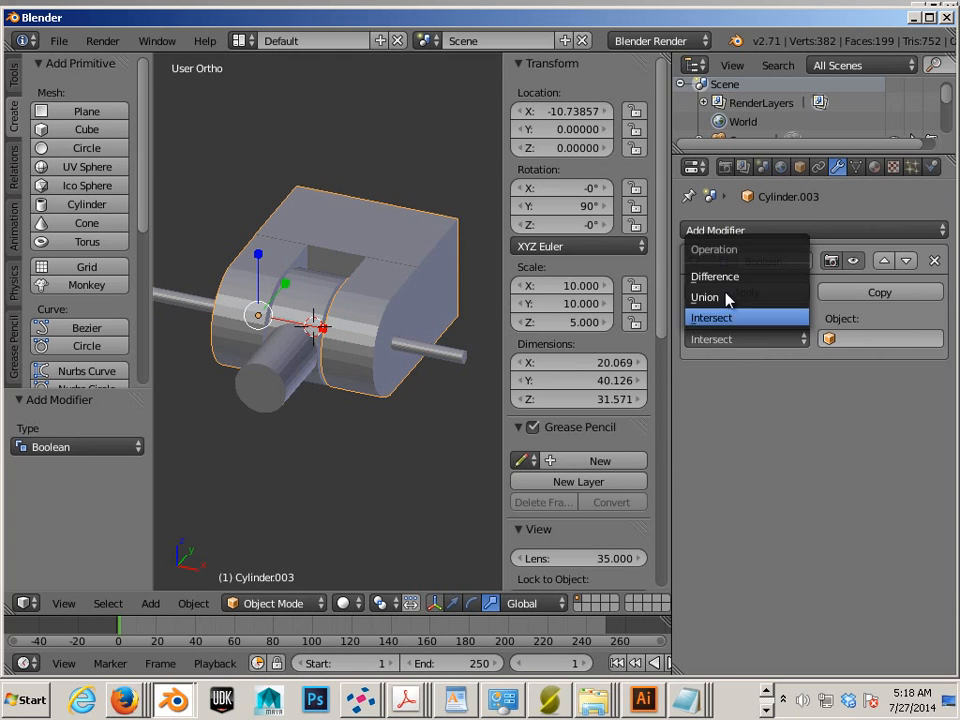
{"action": "left_click", "coordinate": [726, 277]}
{"action": "left_click", "coordinate": [846, 341]}
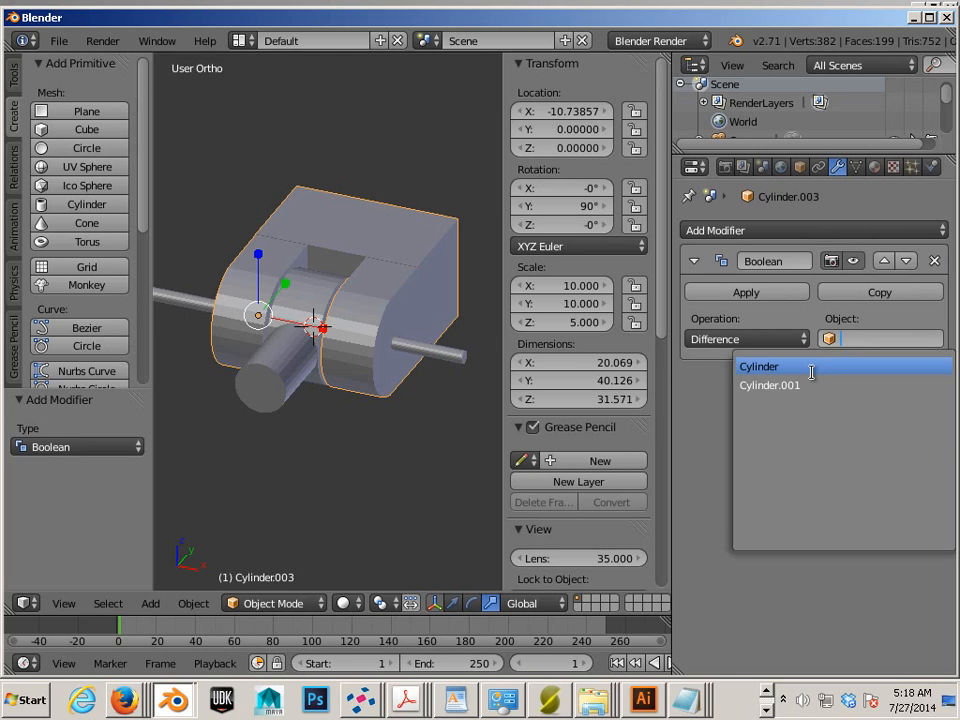
{"action": "left_click", "coordinate": [760, 368]}
{"action": "left_click", "coordinate": [744, 292]}
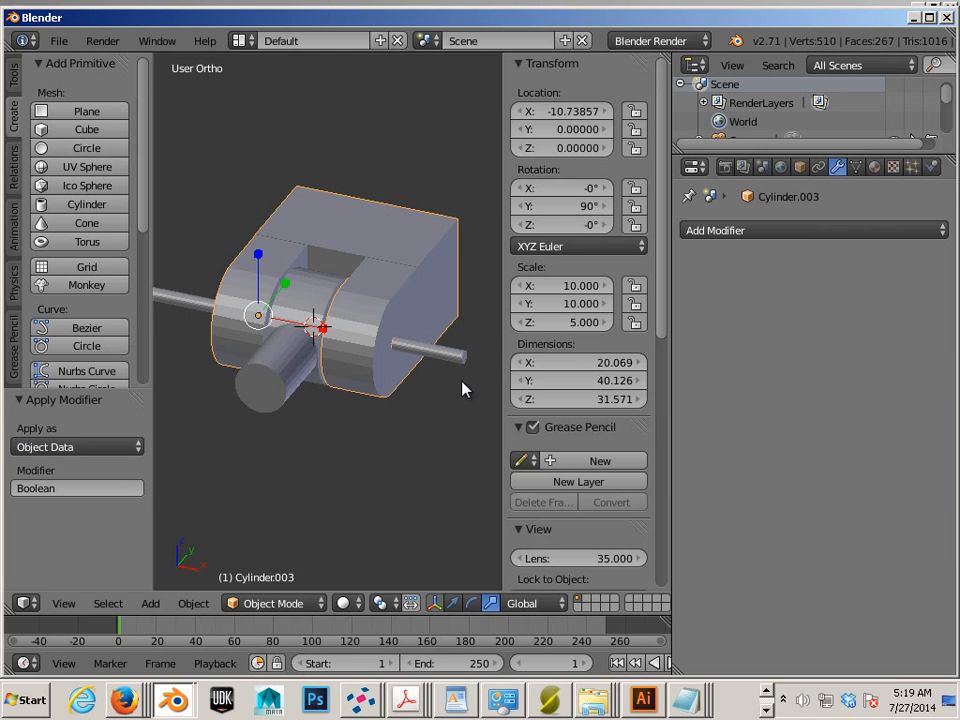
Cut the pin hole through the inner link by applying a Boolean Difference modifier with Cylinder as its object.
{"action": "scroll", "coordinate": [455, 368], "scroll_direction": "up", "scroll_amount": 2}
{"action": "right_click", "coordinate": [260, 375]}
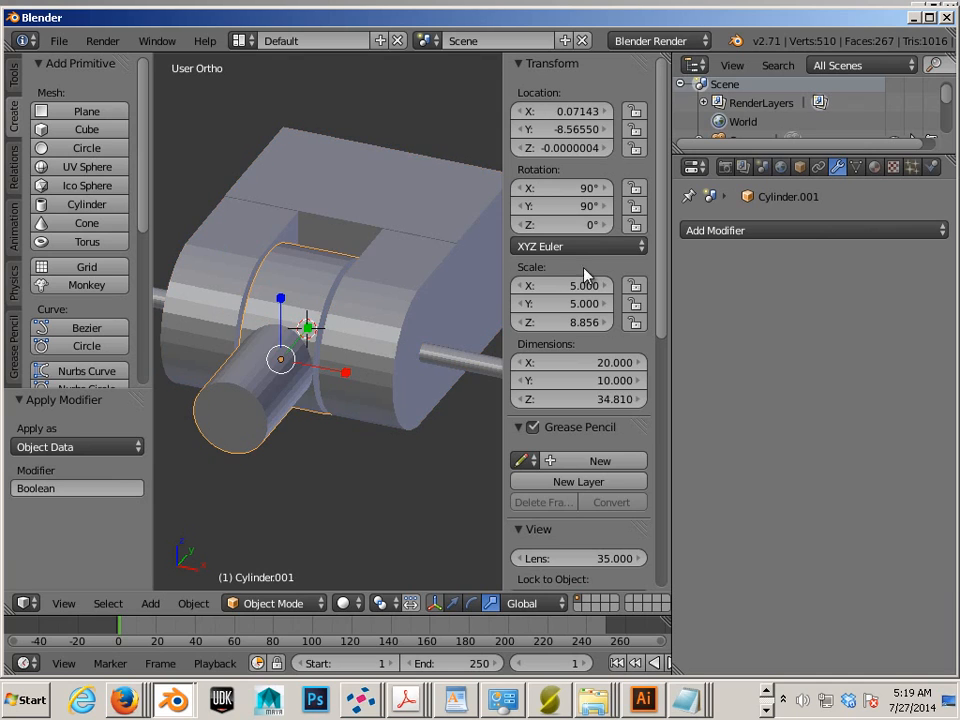
{"action": "left_click", "coordinate": [745, 231]}
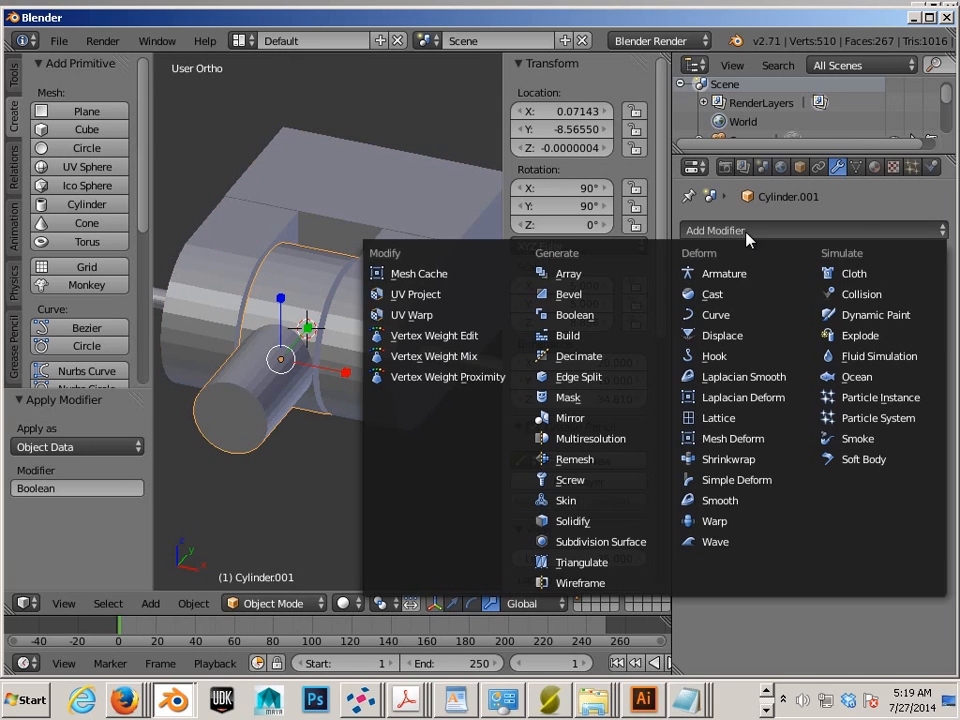
{"action": "left_click", "coordinate": [621, 315]}
{"action": "left_click", "coordinate": [737, 341]}
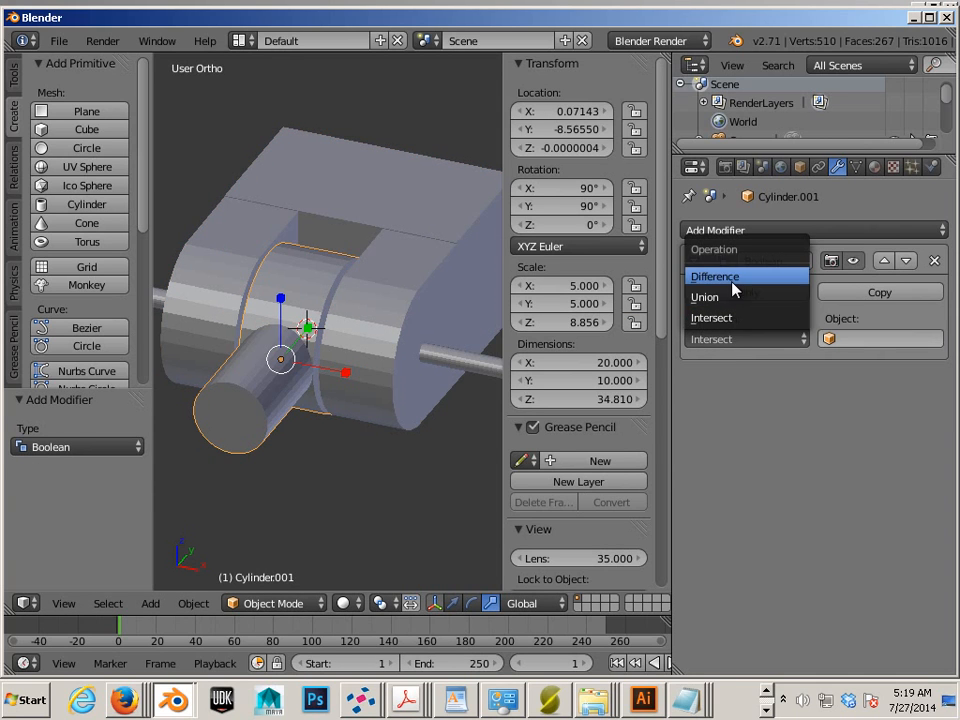
{"action": "left_click", "coordinate": [730, 278]}
{"action": "left_click", "coordinate": [834, 341]}
{"action": "left_click", "coordinate": [790, 365]}
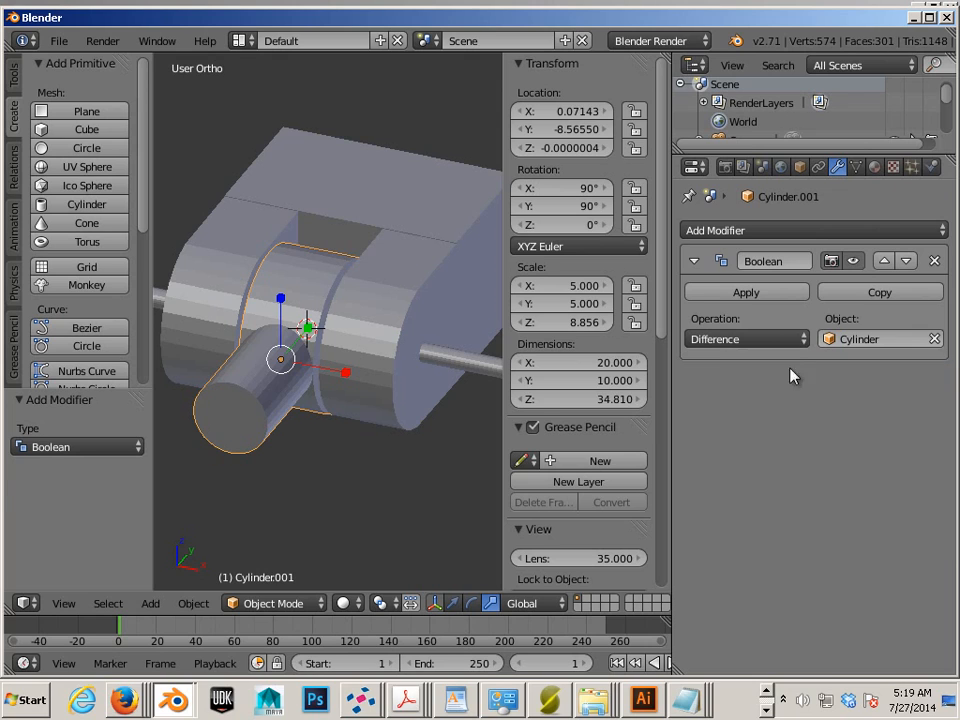
{"action": "left_click", "coordinate": [759, 296]}
Move the pin about 57.6 units down along Z, out of the hinge, and inspect the exposed hole.
{"action": "scroll", "coordinate": [433, 375], "scroll_direction": "down", "scroll_amount": 3}
{"action": "right_click", "coordinate": [418, 352]}
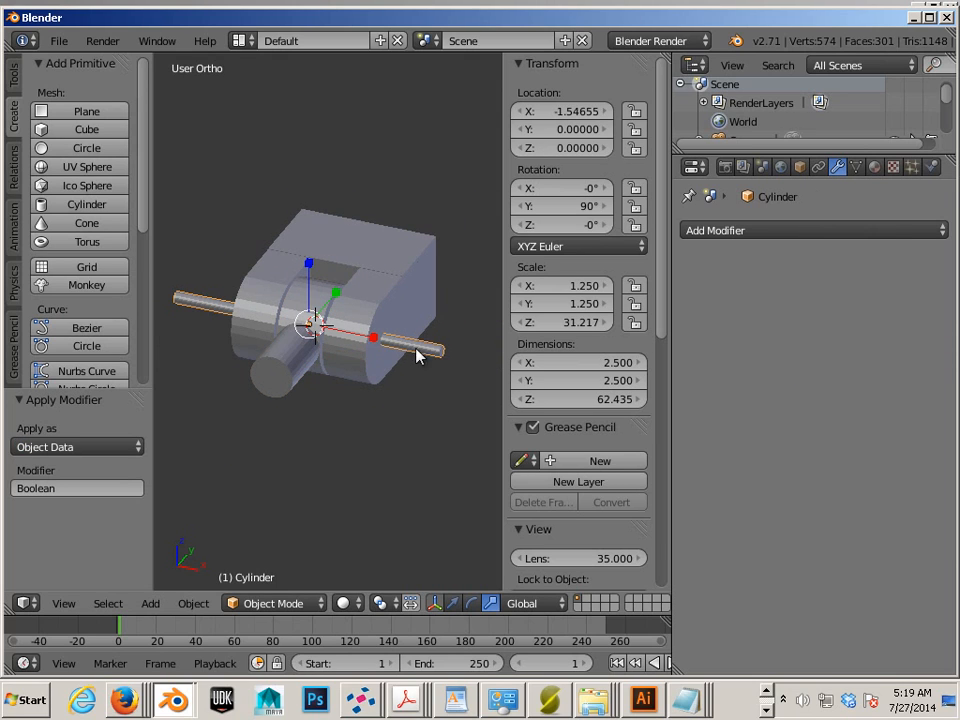
{"action": "key", "text": "w"}
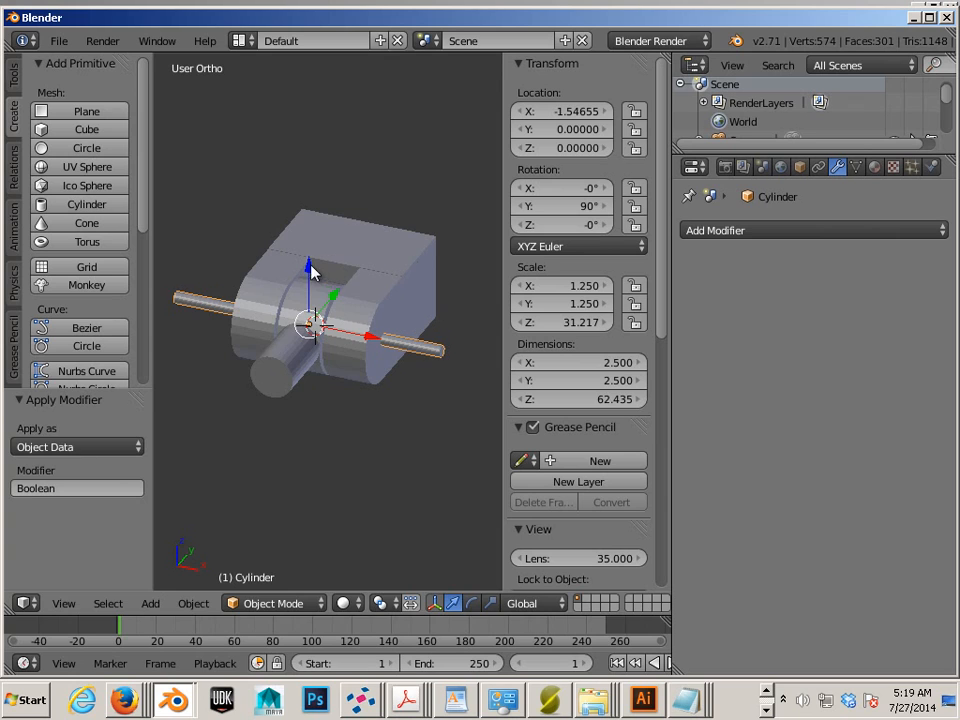
{"action": "left_click_drag", "start_coordinate": [313, 272], "coordinate": [285, 470]}
{"action": "middle_click_drag", "start_coordinate": [285, 470], "coordinate": [249, 343]}
{"action": "scroll", "coordinate": [270, 360], "scroll_direction": "up", "scroll_amount": 2}
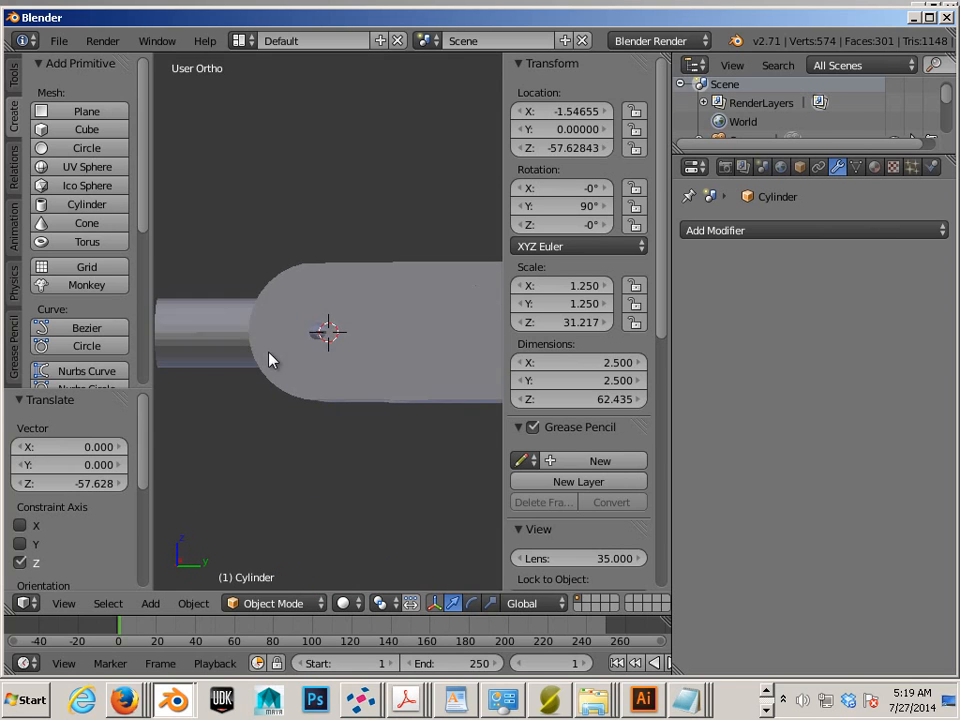
{"action": "scroll", "coordinate": [313, 379], "scroll_direction": "up", "scroll_amount": 2}
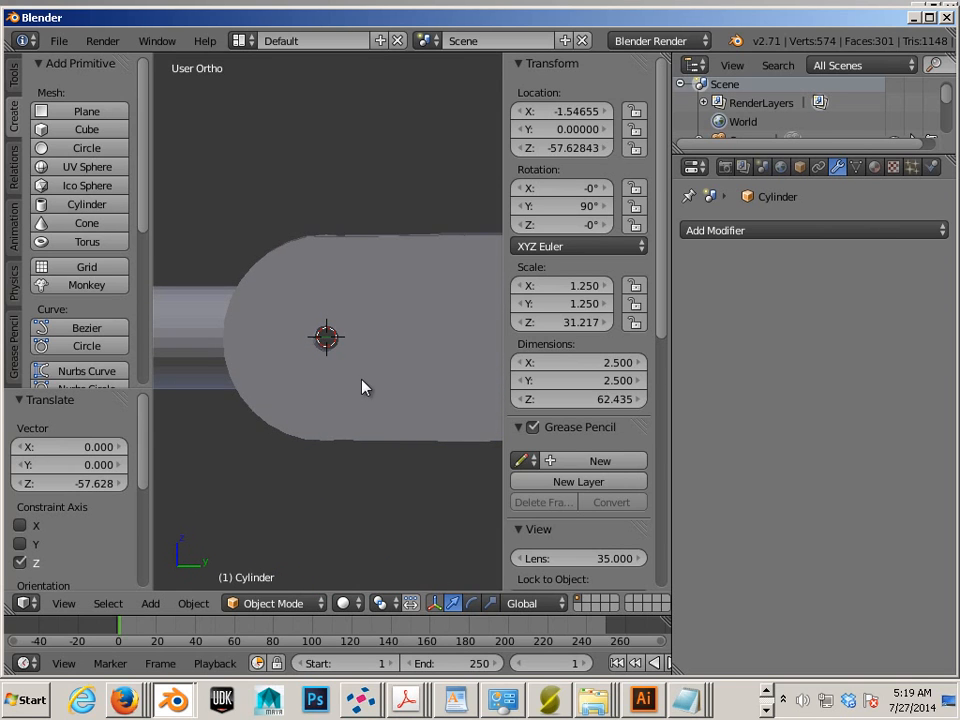
{"action": "scroll", "coordinate": [311, 392], "scroll_direction": "down", "scroll_amount": 3}
{"action": "middle_click_drag", "start_coordinate": [311, 392], "coordinate": [377, 402]}
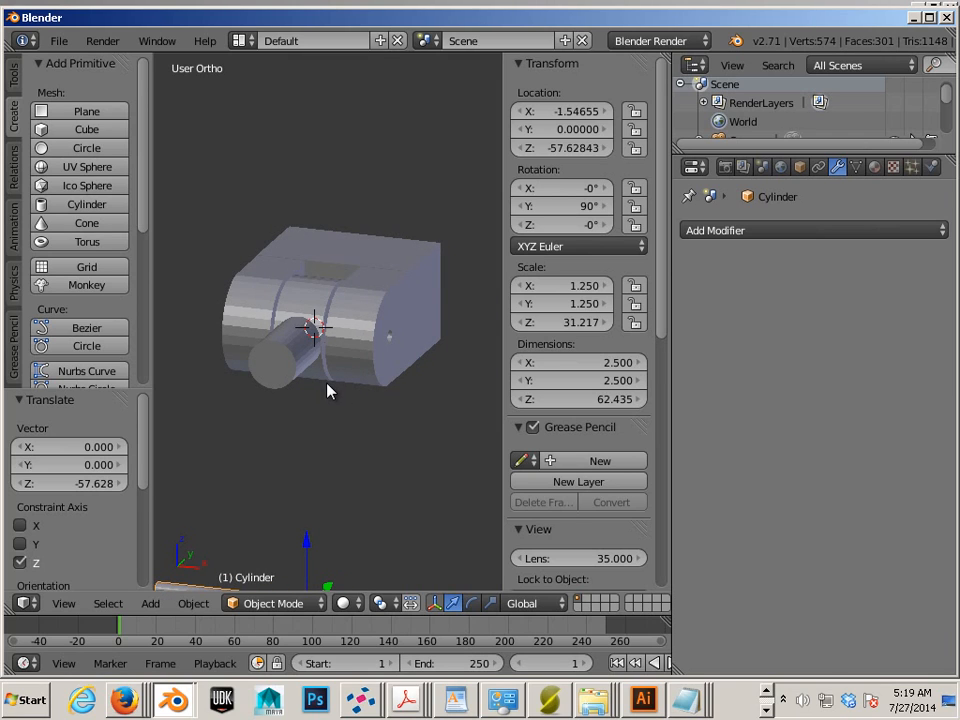